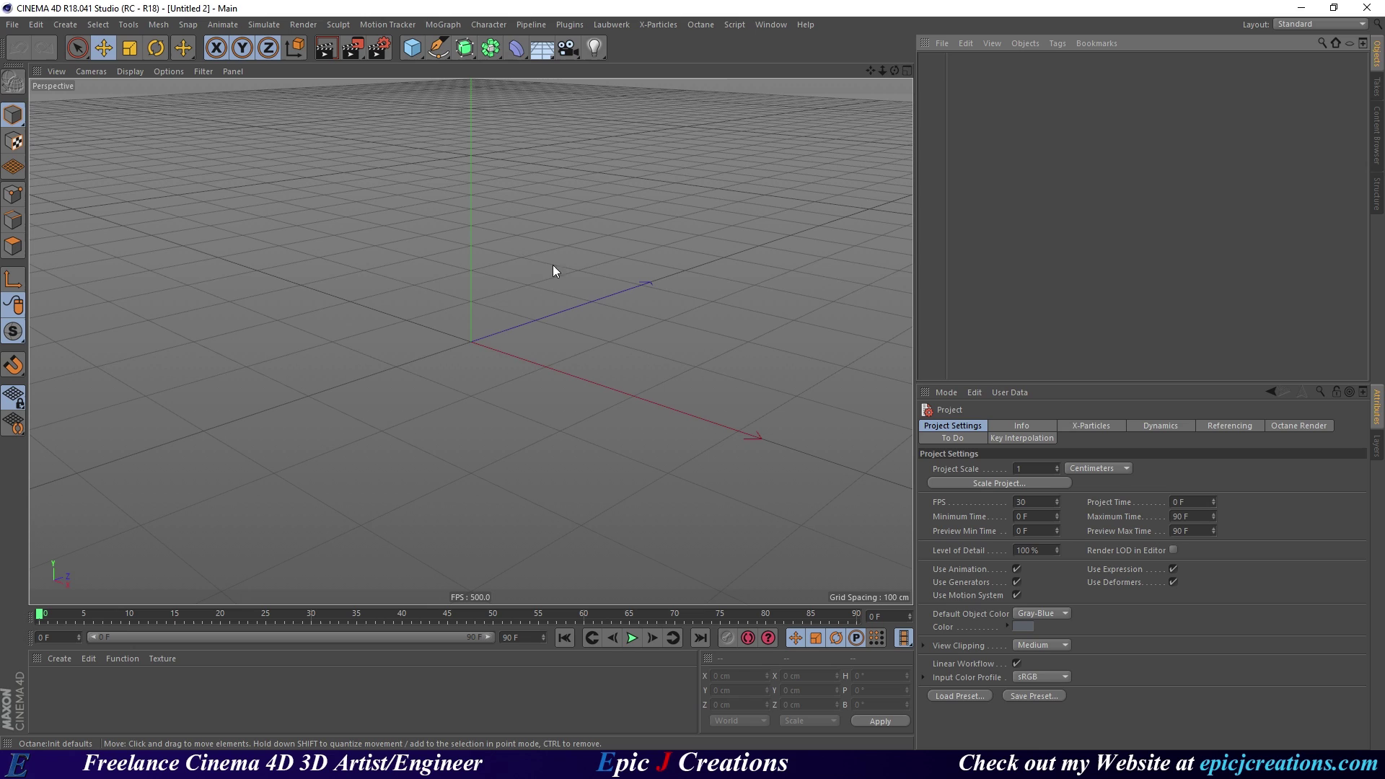
Add a Plane and scale it up into a wide floor.
left_click(414, 57)
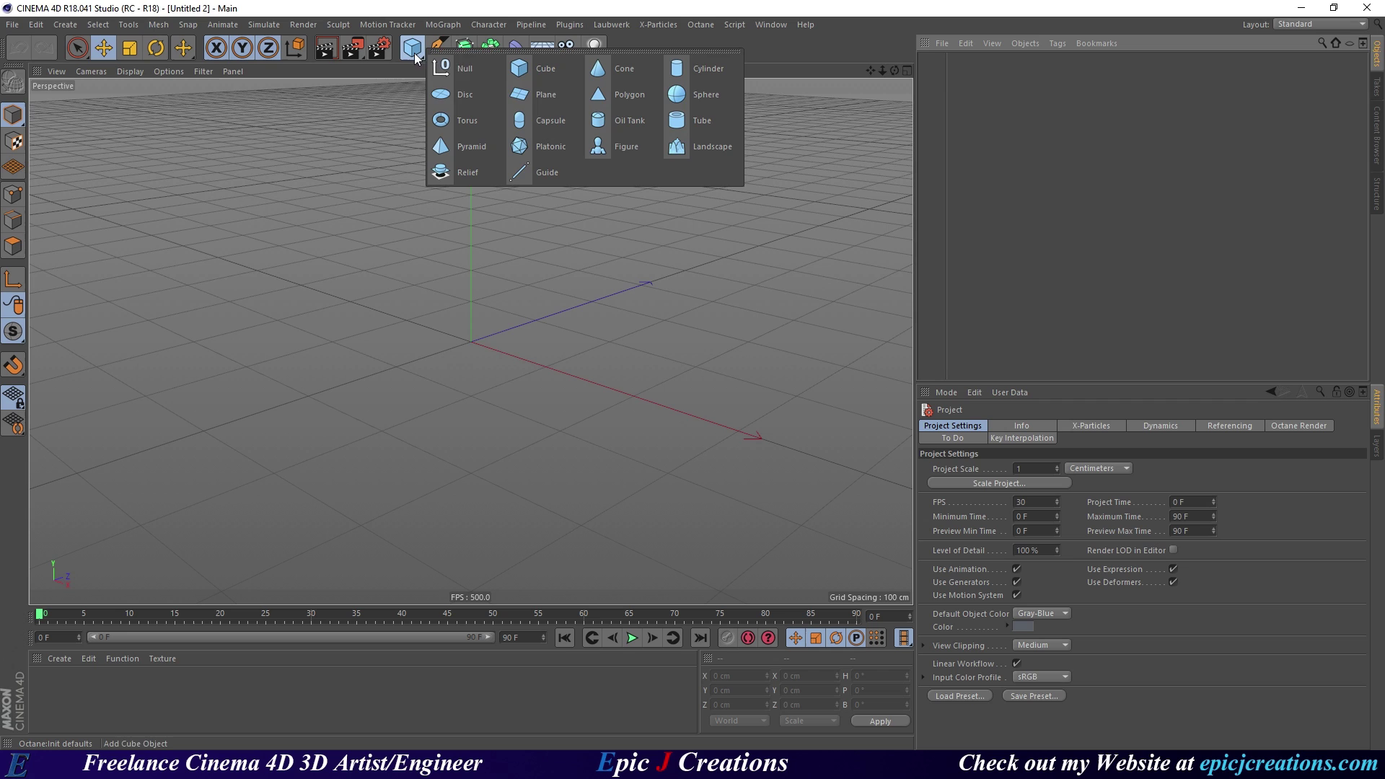
left_click(525, 101)
key("t")
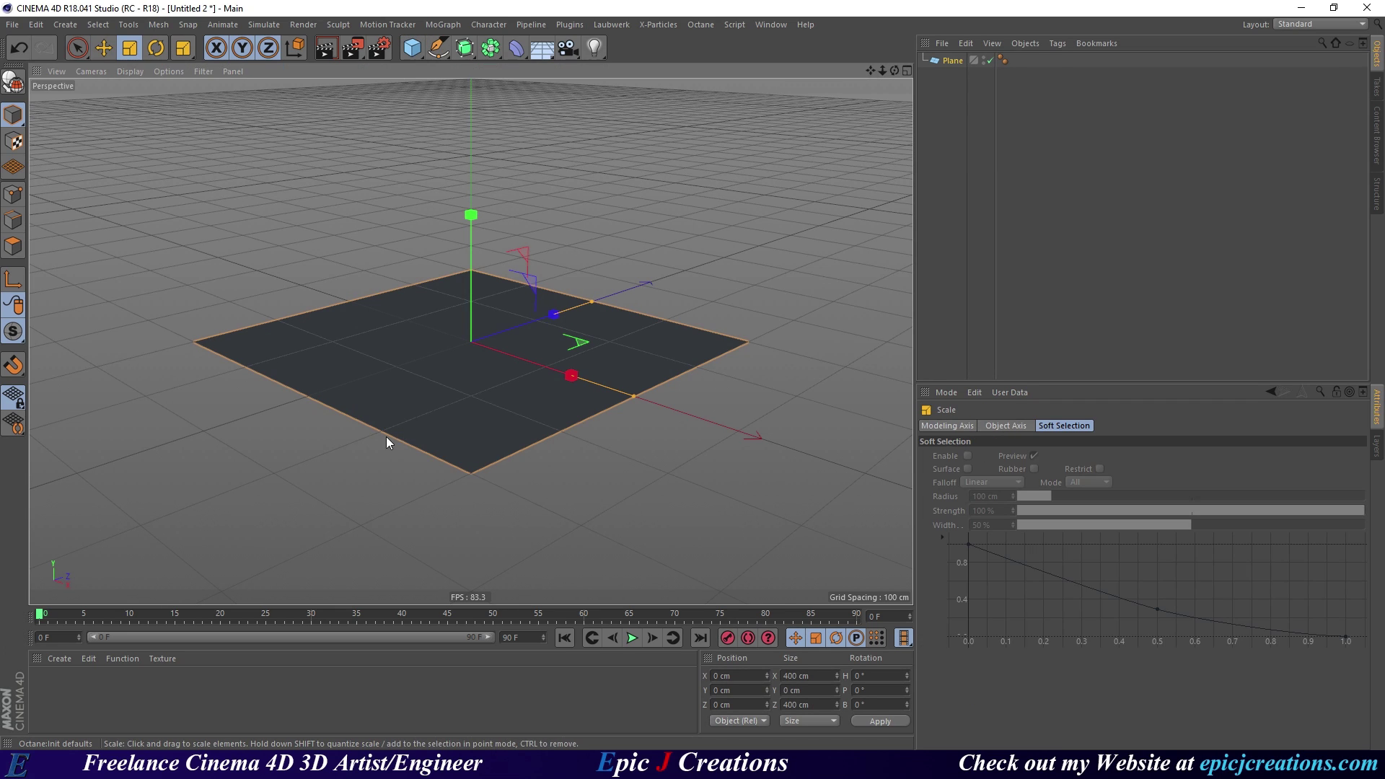
left_click_drag(386, 440, 564, 301)
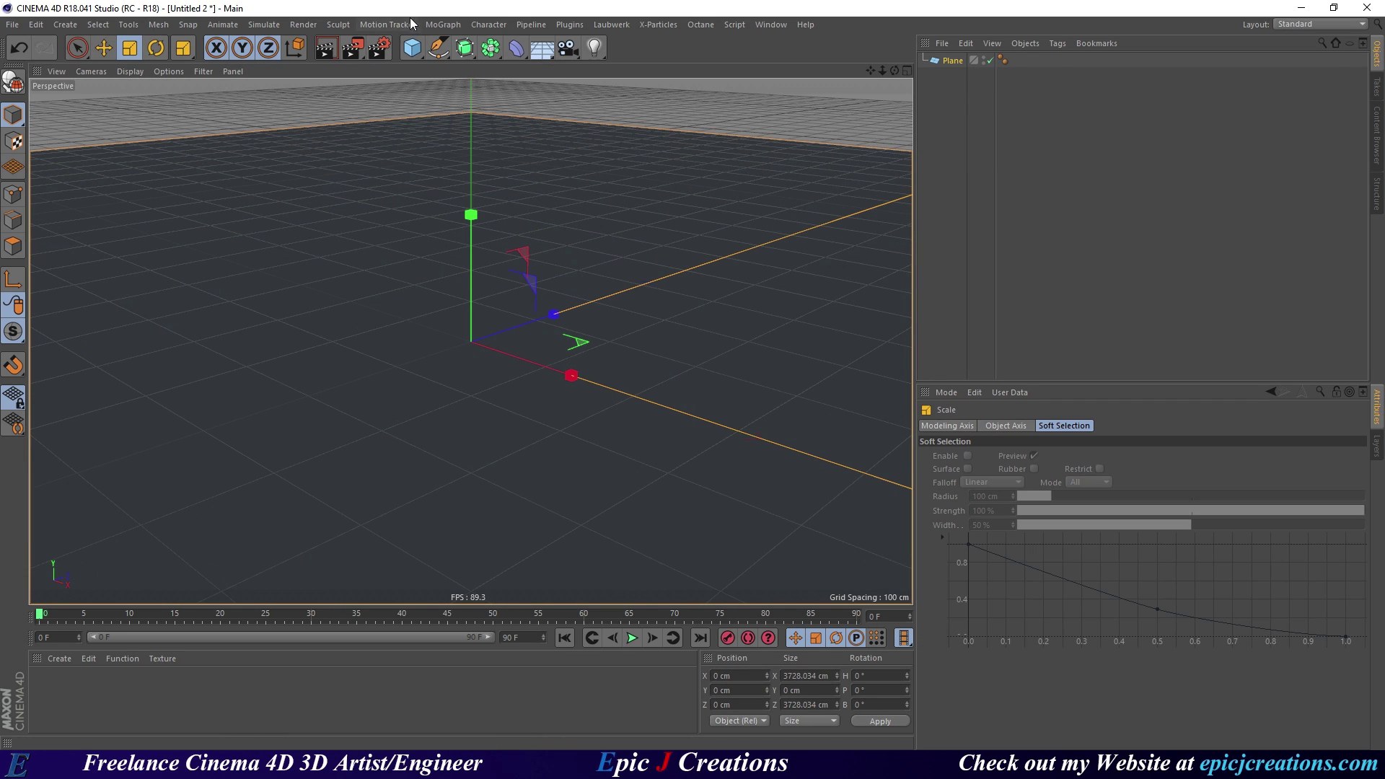
Add Plane.1 as a wall, rotated 90° upright and moved to Y 200 cm, Z 500 cm.
left_click(412, 48)
left_click(570, 94)
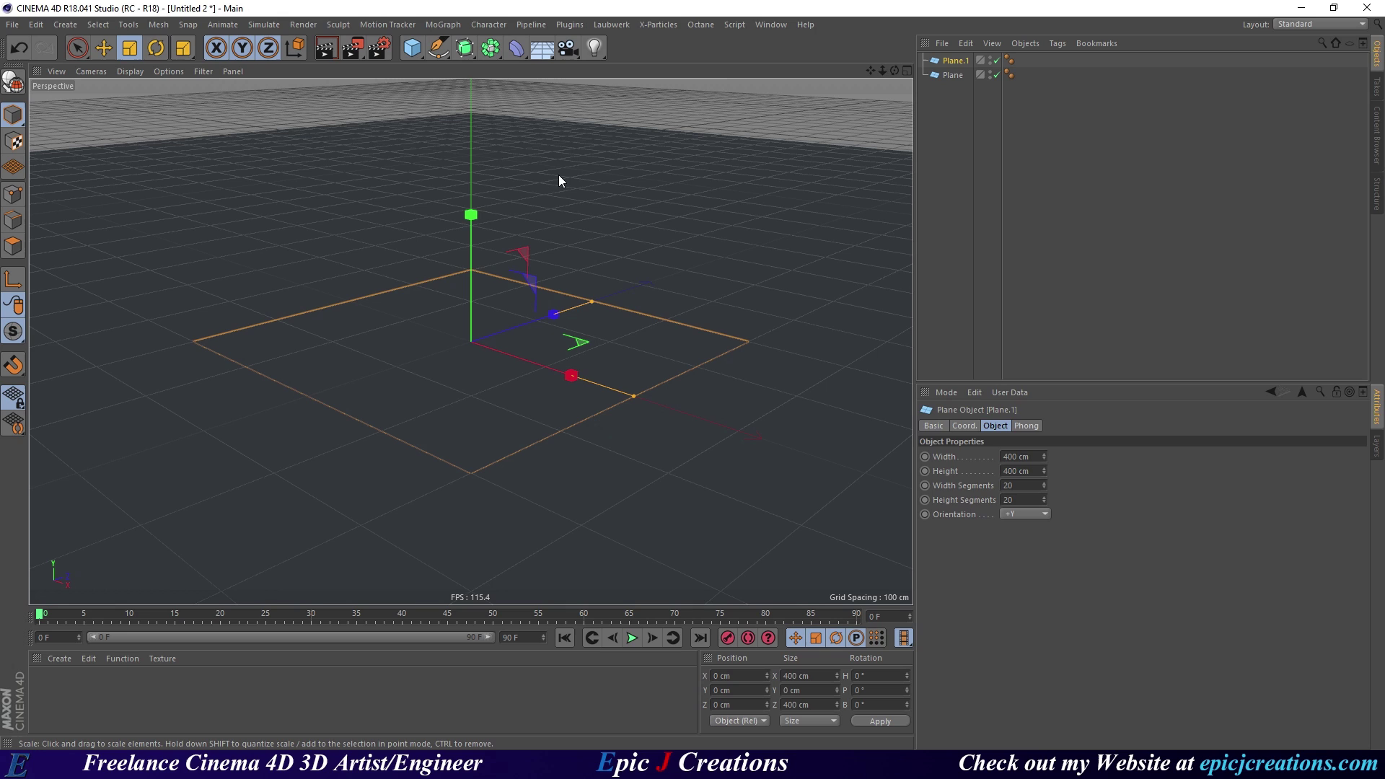
key("r")
left_click_drag(437, 298, 410, 431)
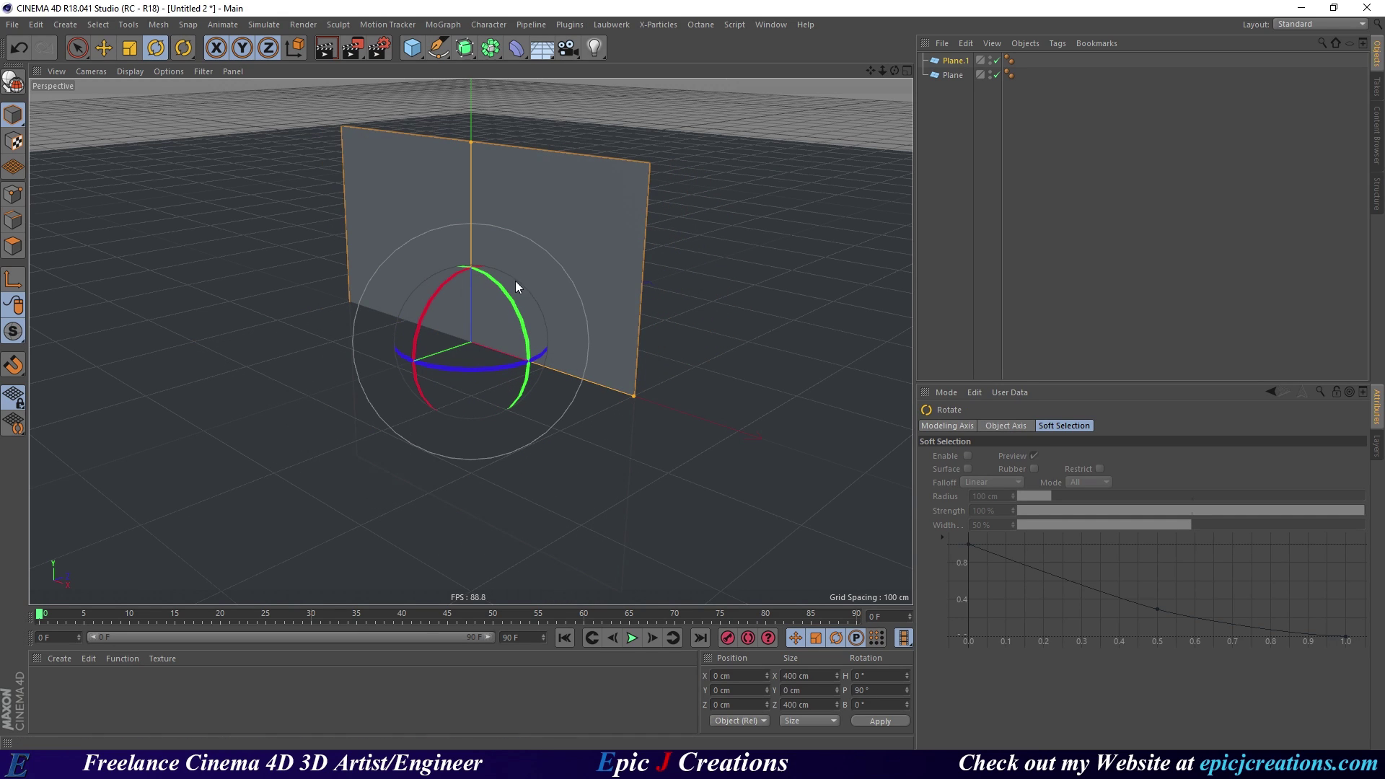
key("e")
left_click_drag(471, 293, 452, 94)
left_click_drag(504, 184, 624, 301, "alt")
left_click_drag(593, 383, 447, 393, "alt")
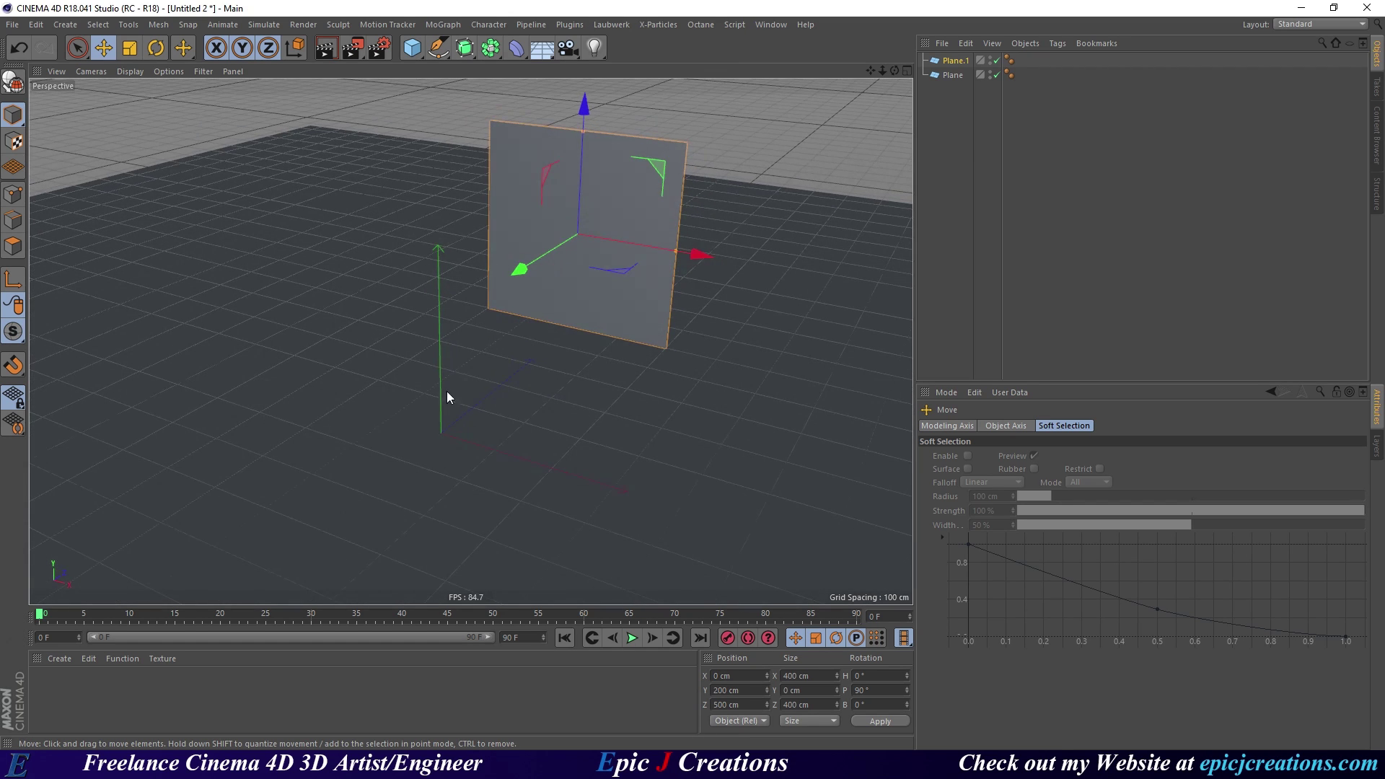
left_click_drag(631, 324, 517, 366, "alt")
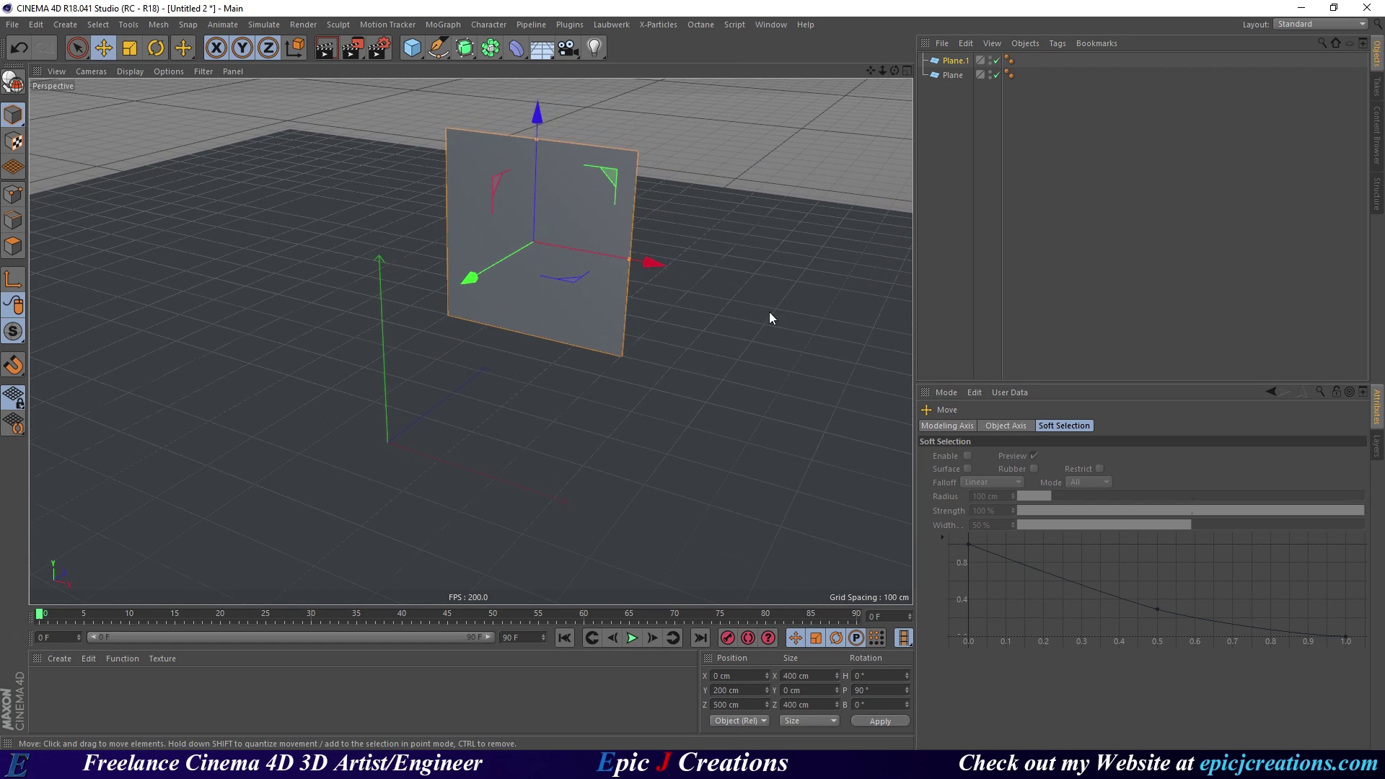
left_click(966, 320)
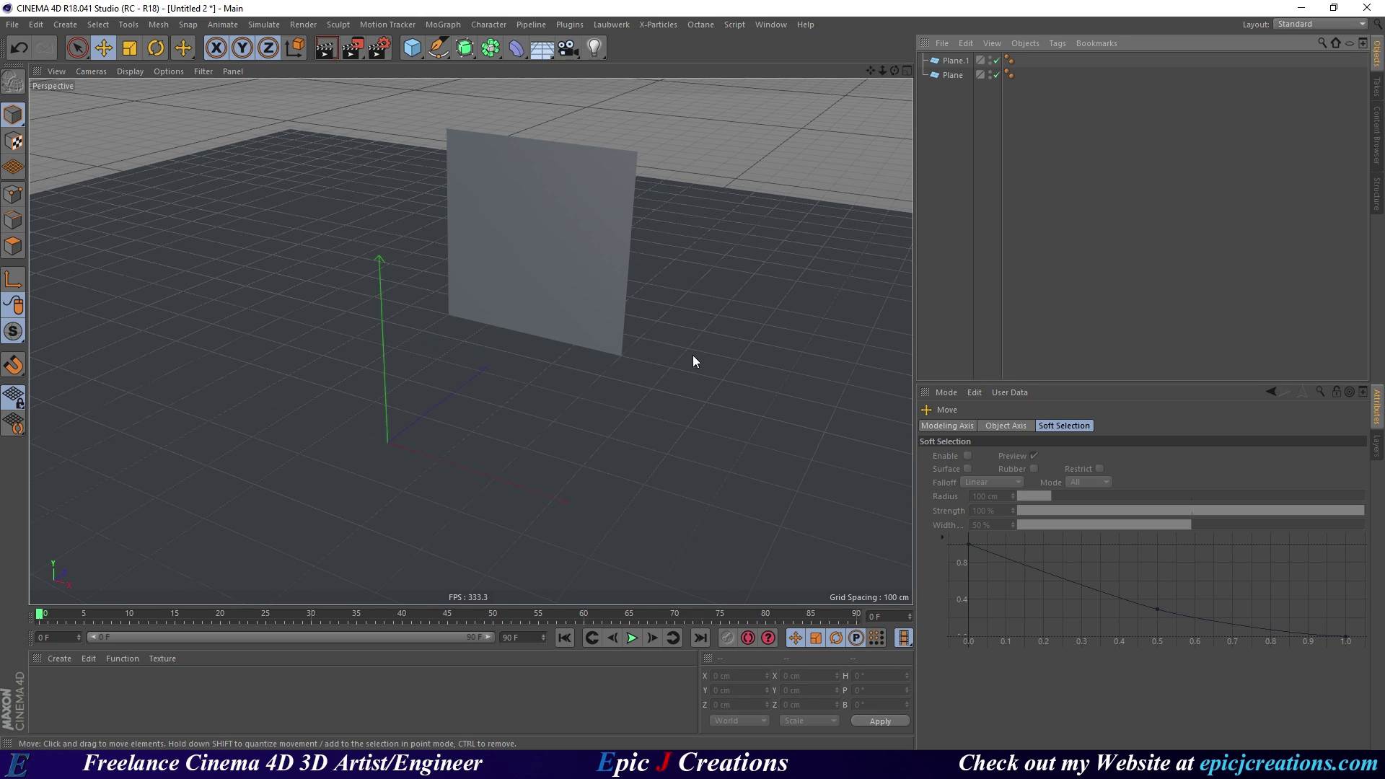
Dock the Octane Live Viewer Window beside the perspective viewport and widen it with the separator.
left_click(701, 25)
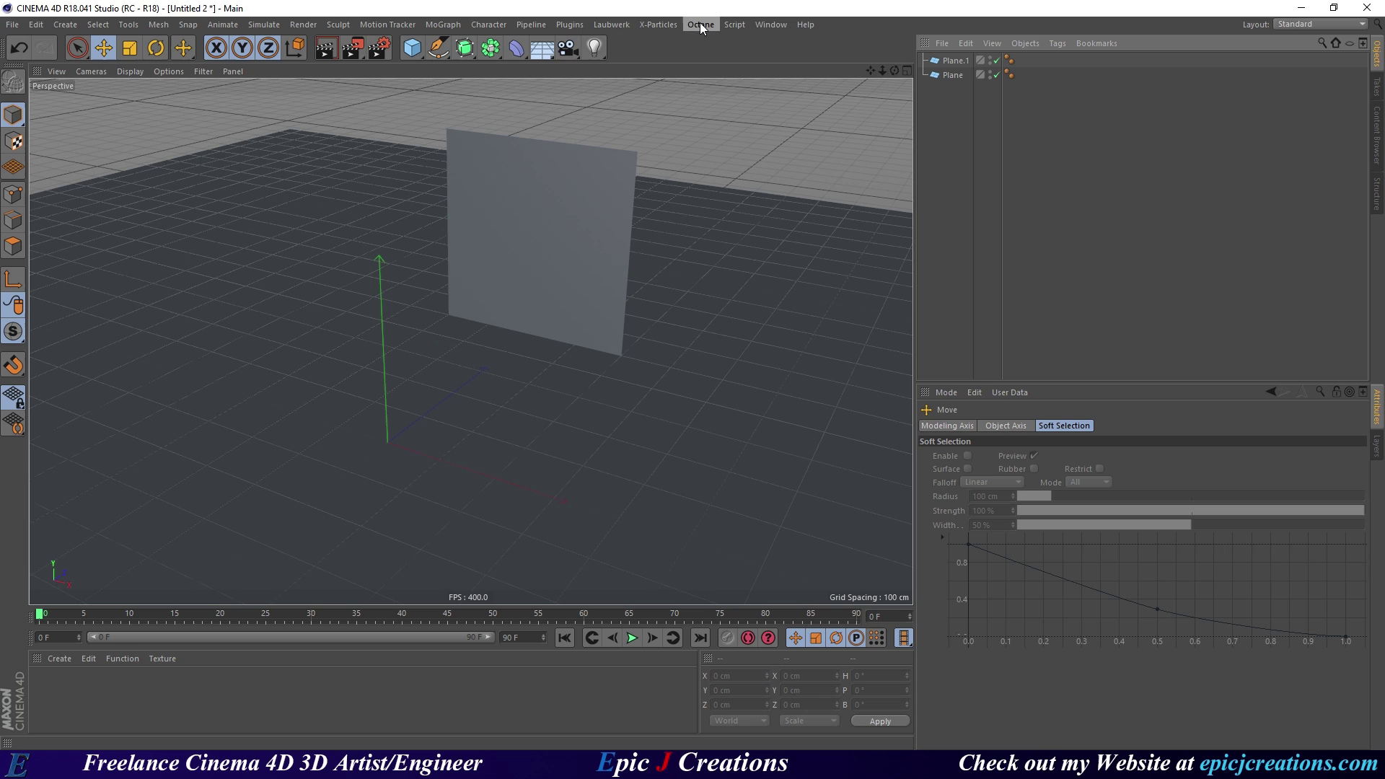
left_click(704, 61)
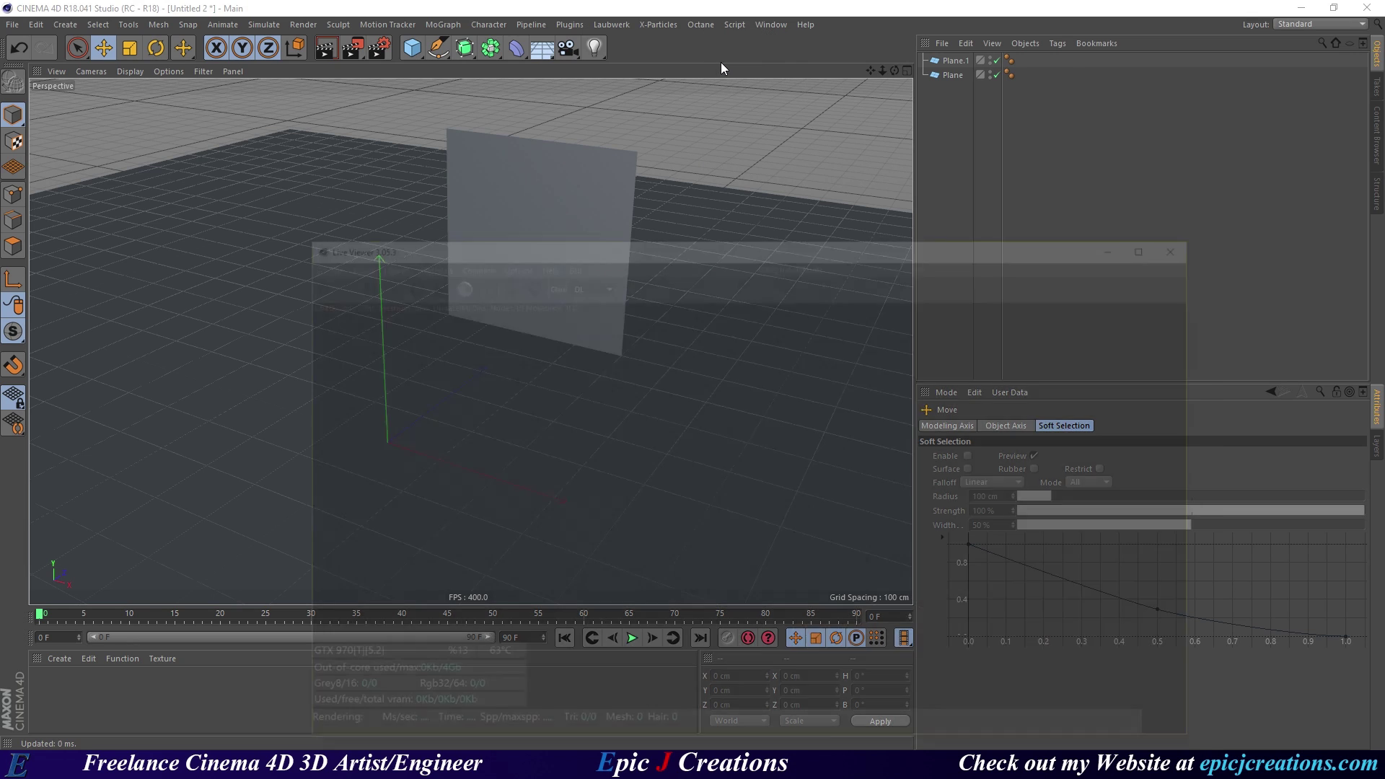
left_click_drag(938, 245, 673, 123)
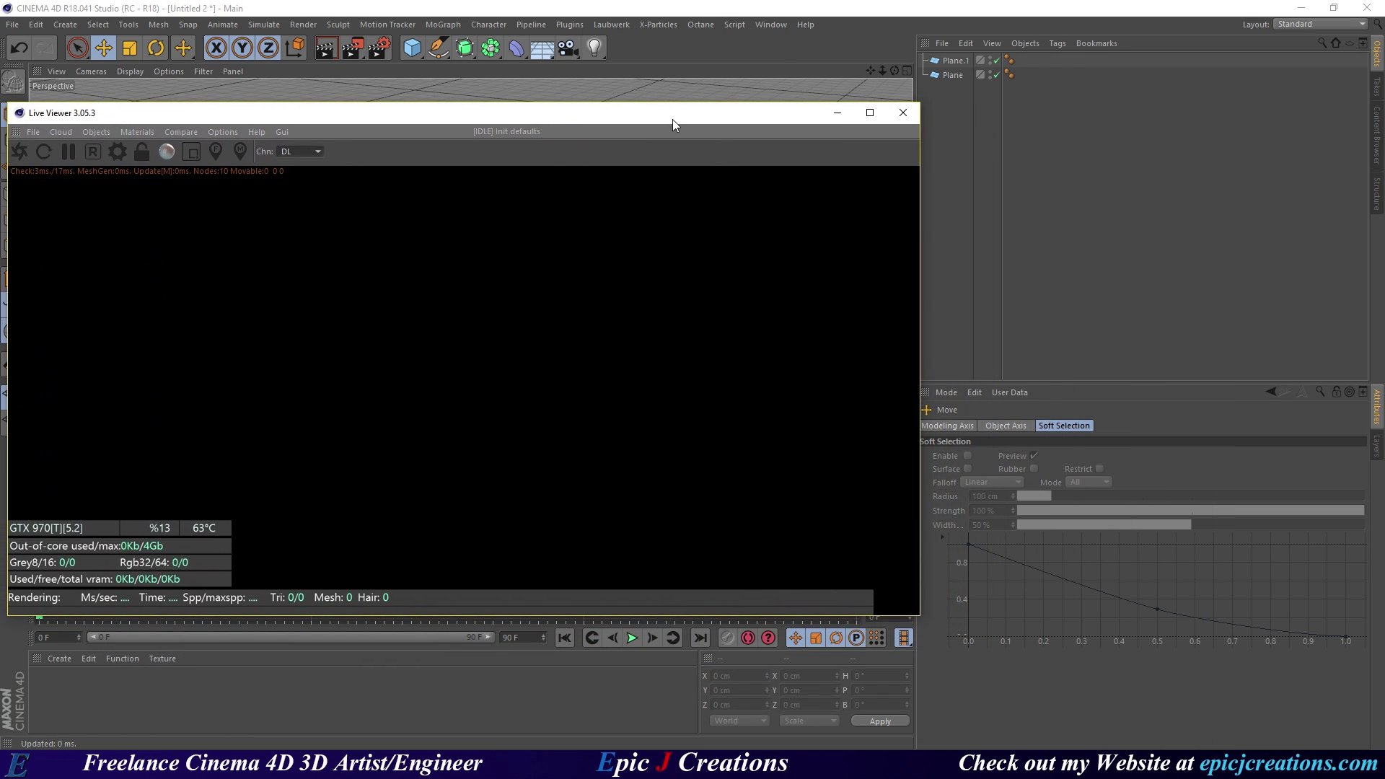
left_click_drag(919, 259, 765, 254)
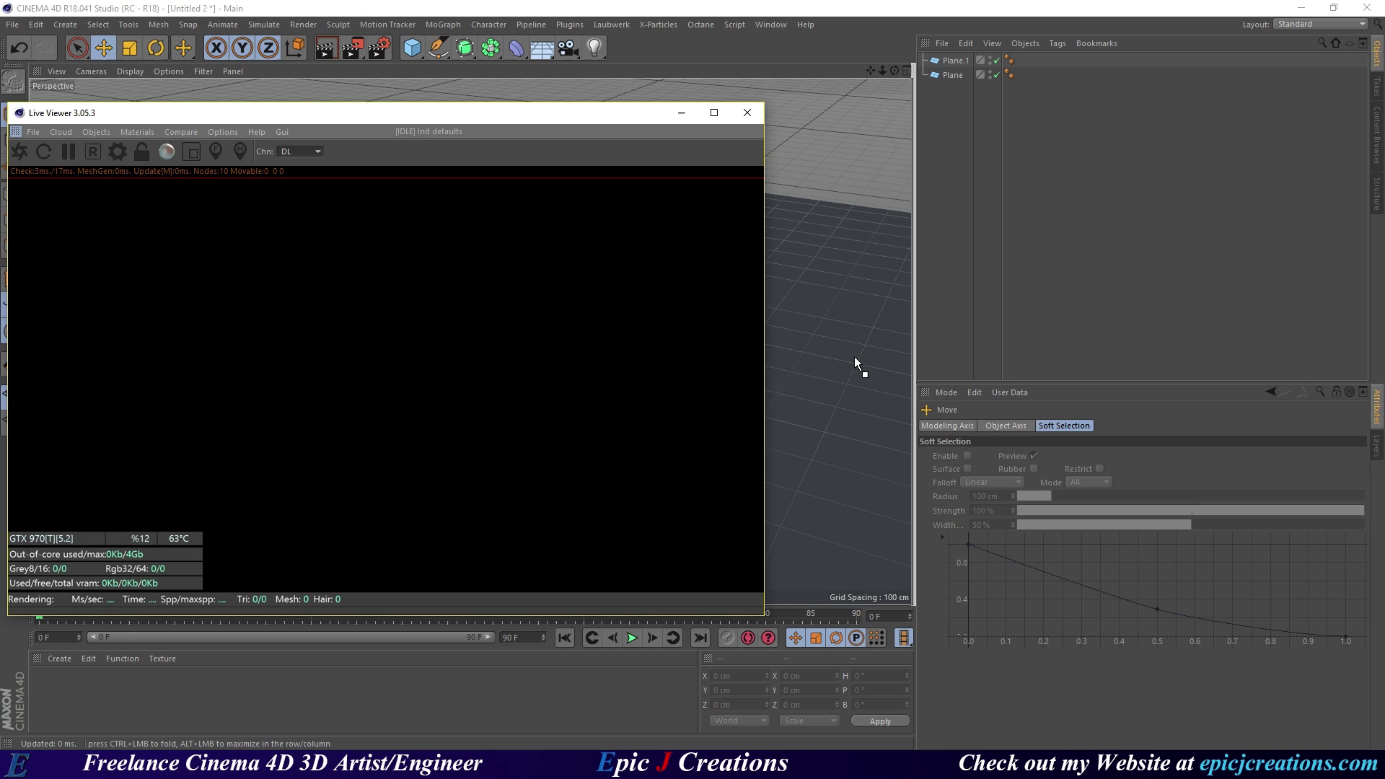
left_click_drag(854, 357, 854, 356)
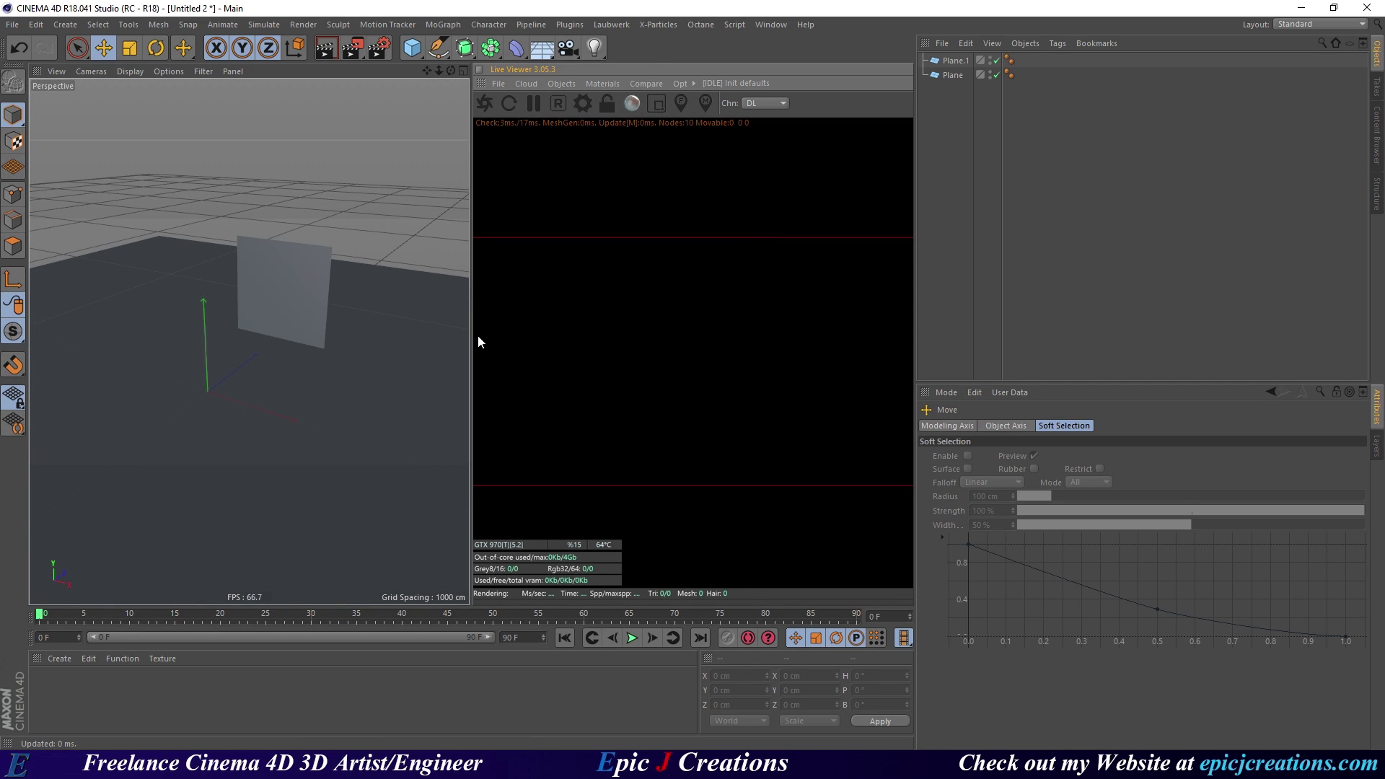
left_click_drag(479, 336, 431, 329)
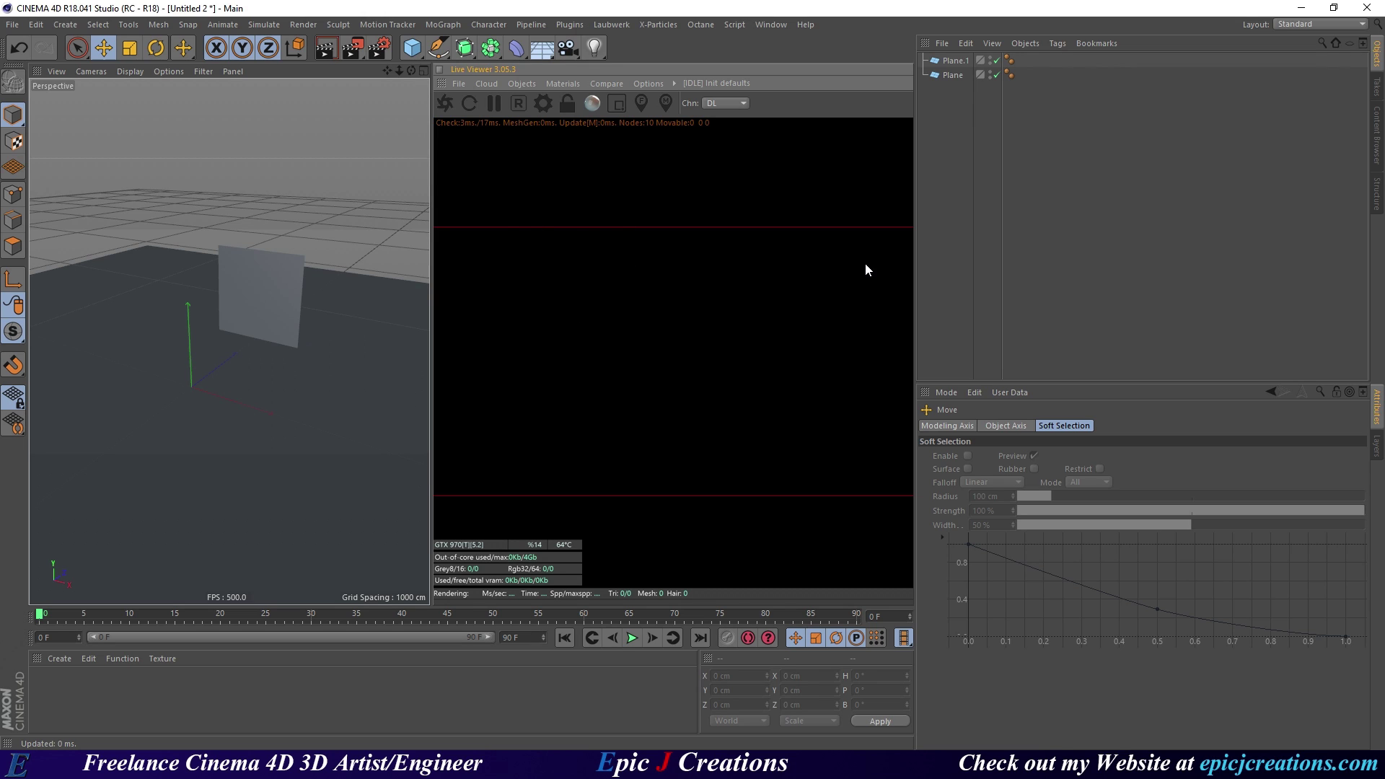
Set Film Aspect to Square (1:1) in Render Settings so output is 1280 × 1280.
left_click(378, 49)
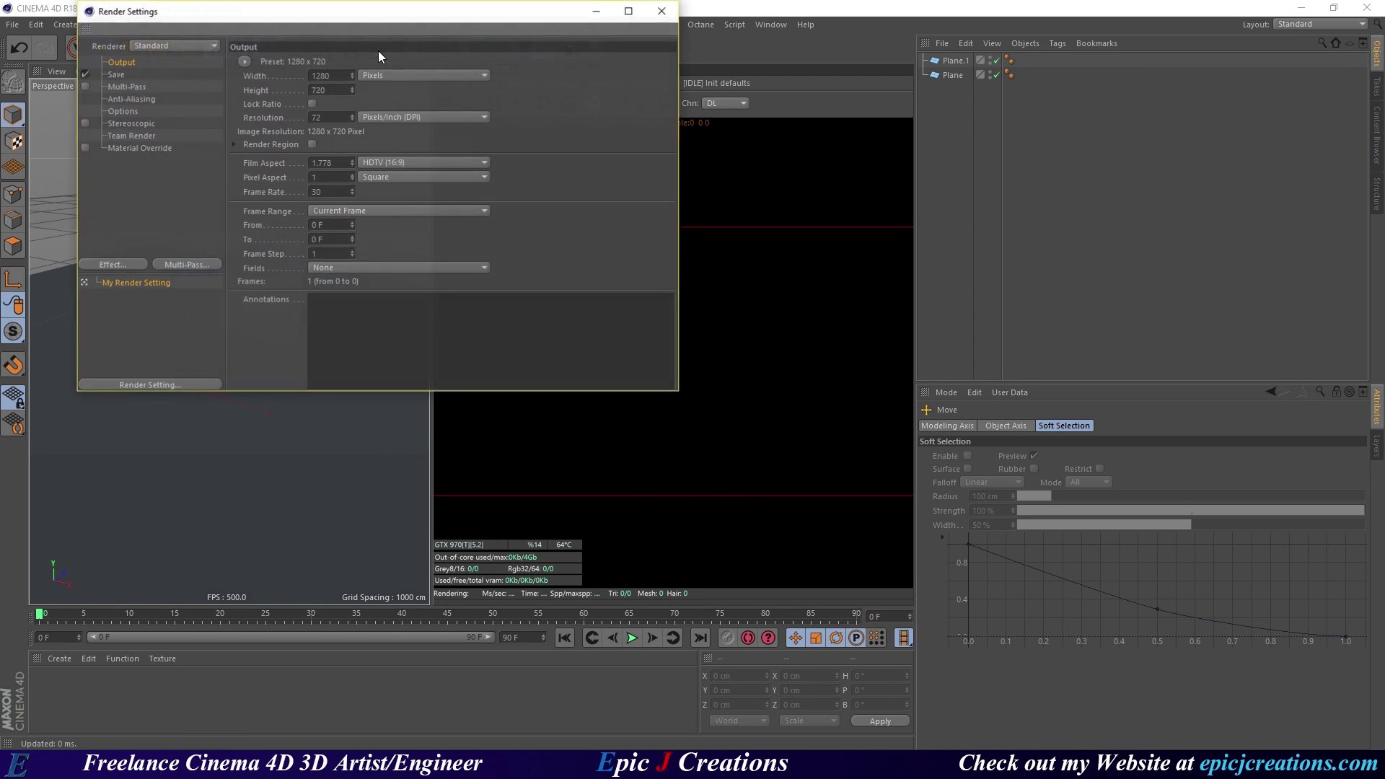
left_click(370, 163)
left_click(404, 187)
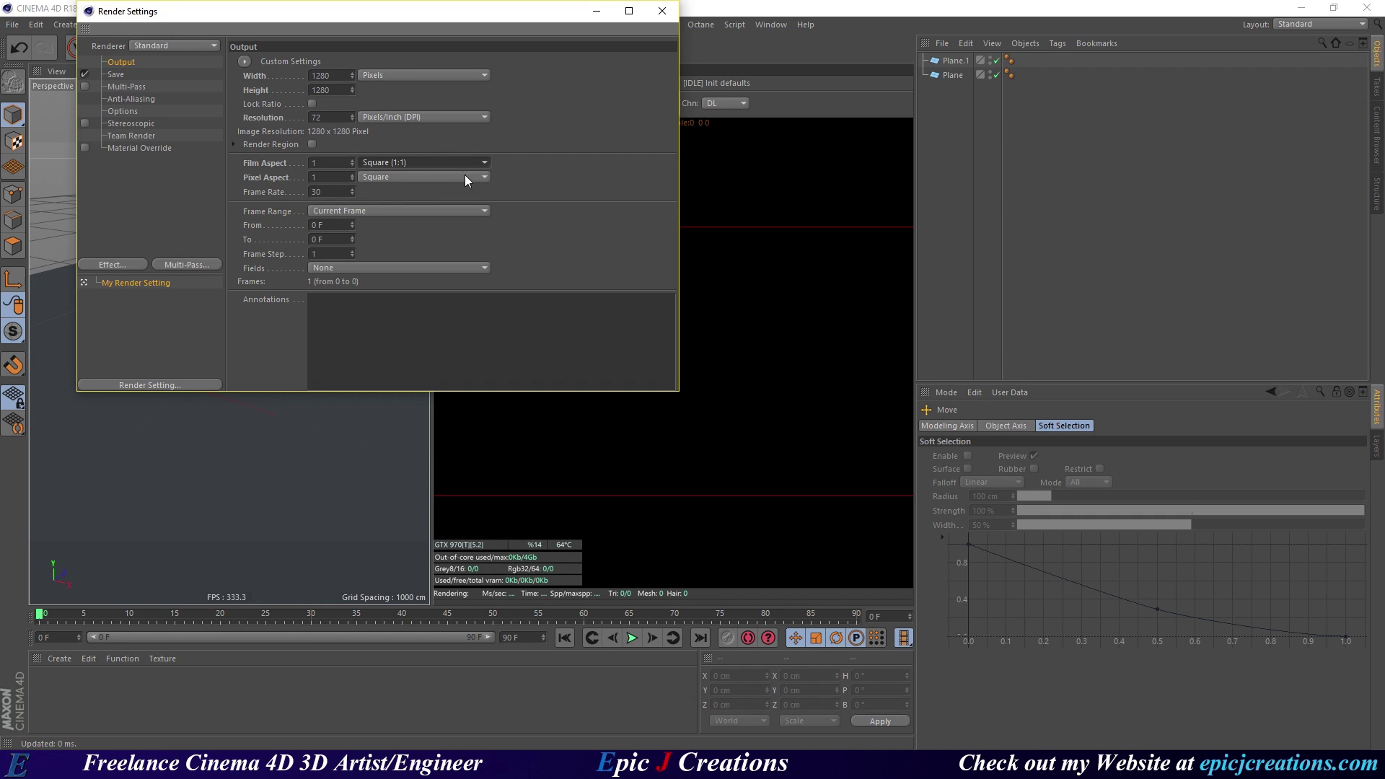
left_click(661, 10)
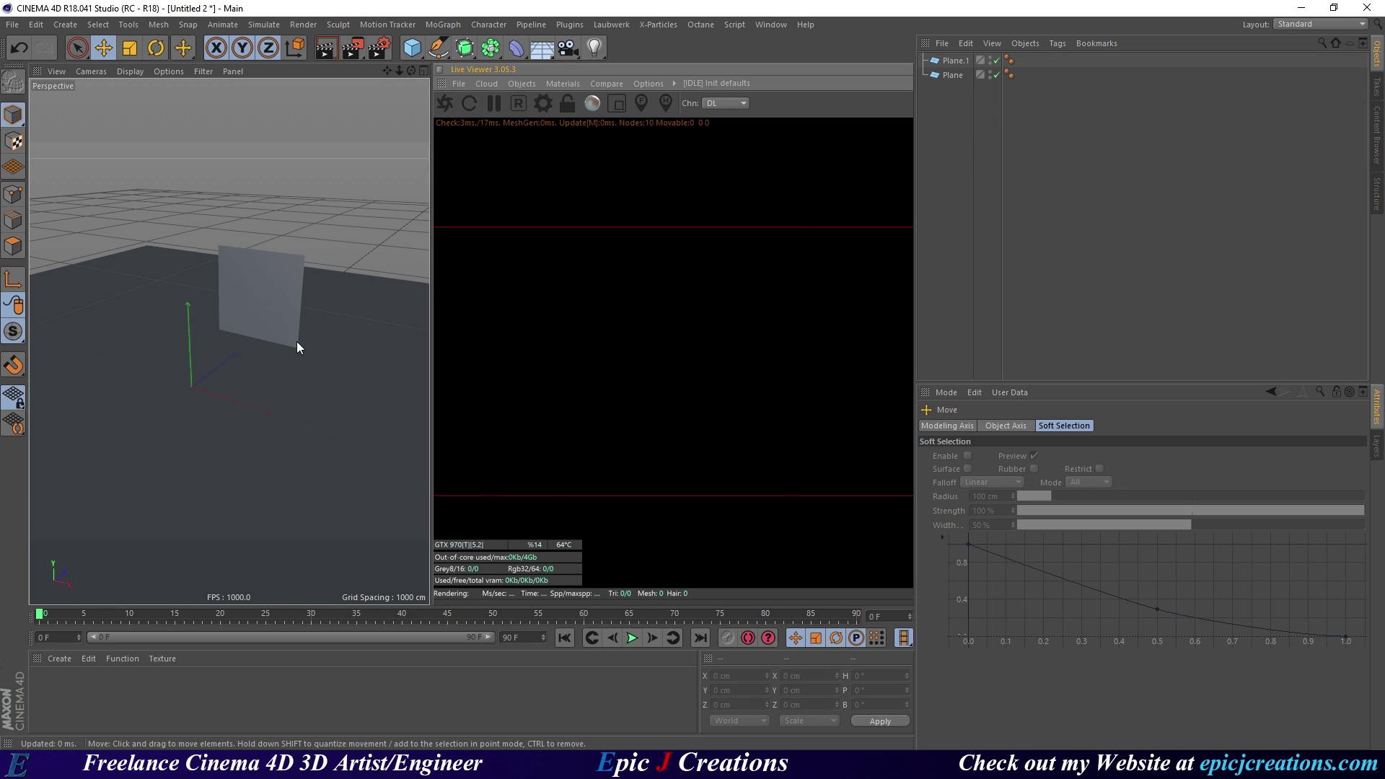
Add an Octane Arealight and raise it to Y 200 cm.
left_click(519, 83)
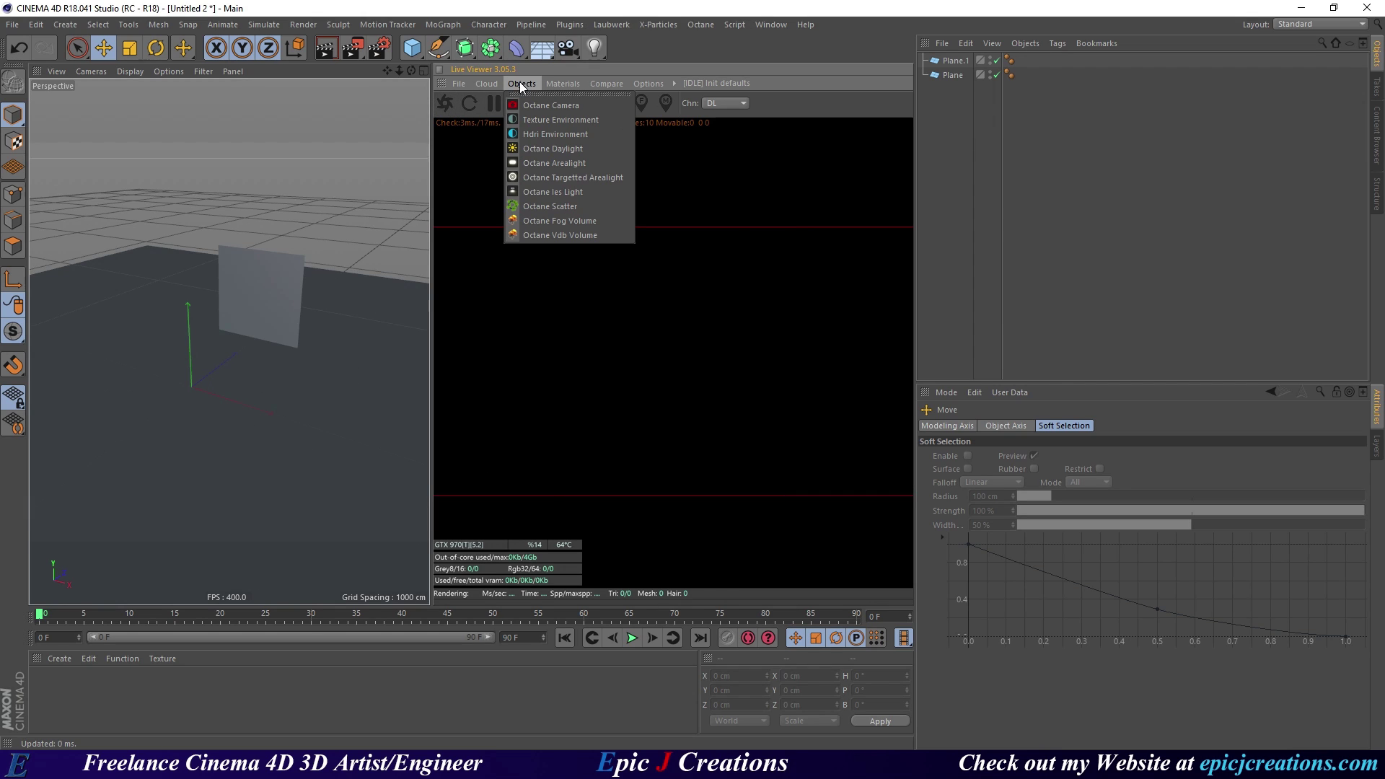
left_click(573, 161)
left_click_drag(245, 330, 186, 266, "alt")
Start the Octane live render so the lit floor and wall appear.
scroll(311, 353, "up", 6)
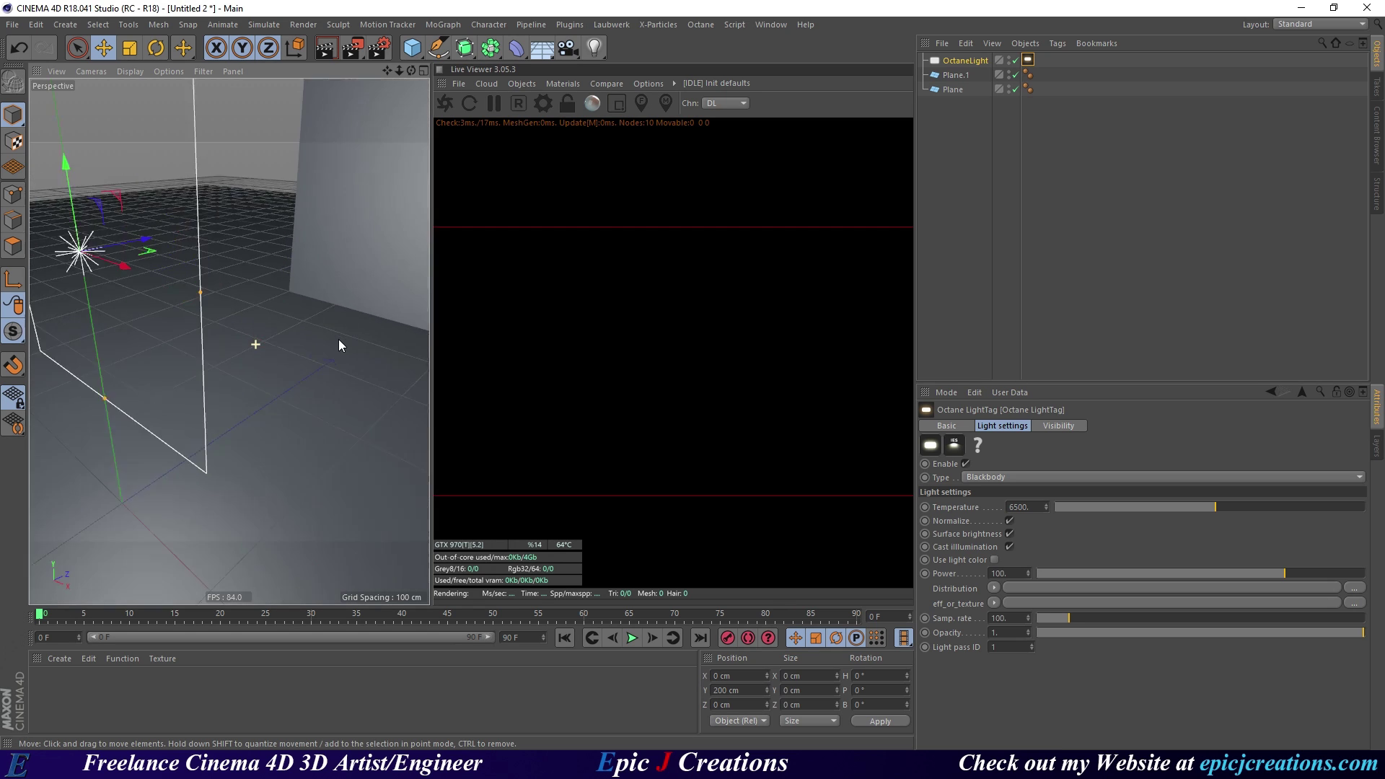
scroll(340, 345, "down", 6)
left_click_drag(291, 396, 325, 379, "alt")
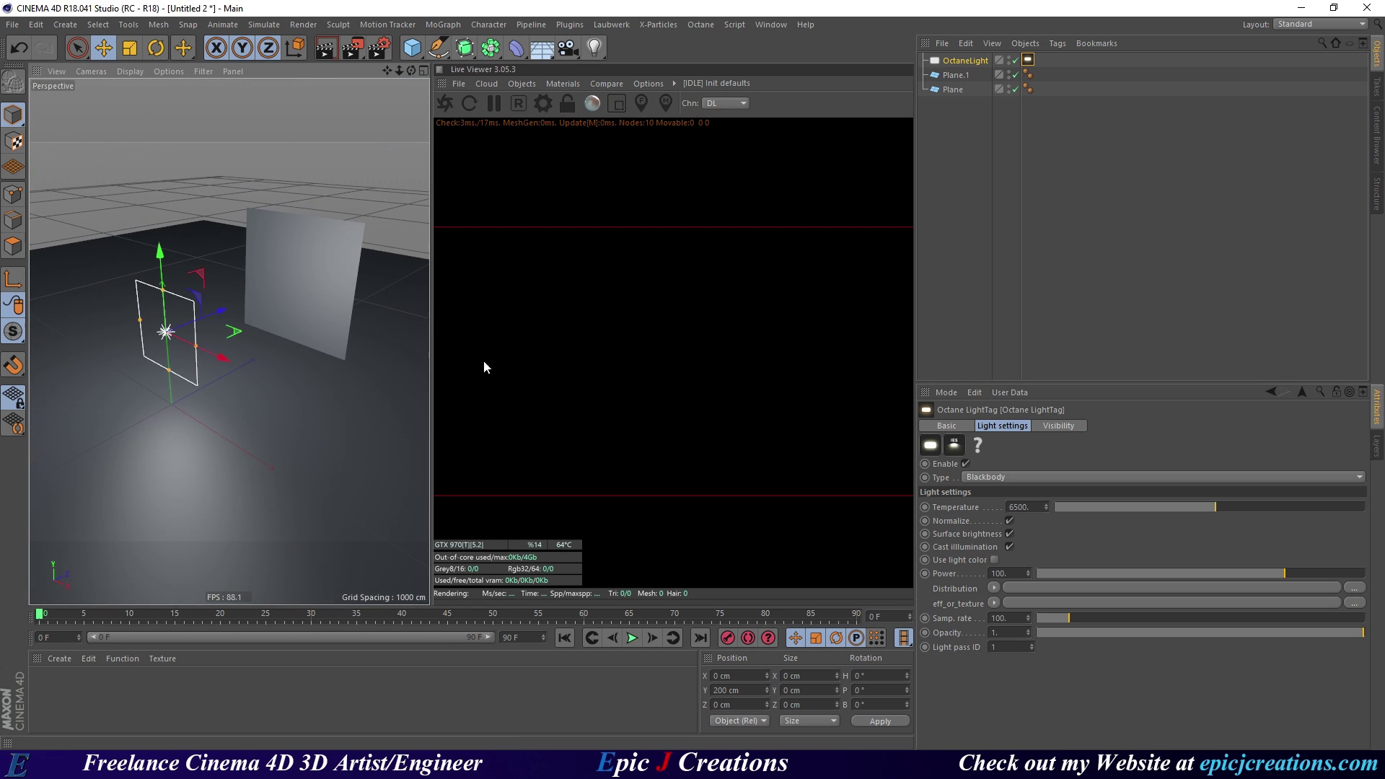
left_click(446, 106)
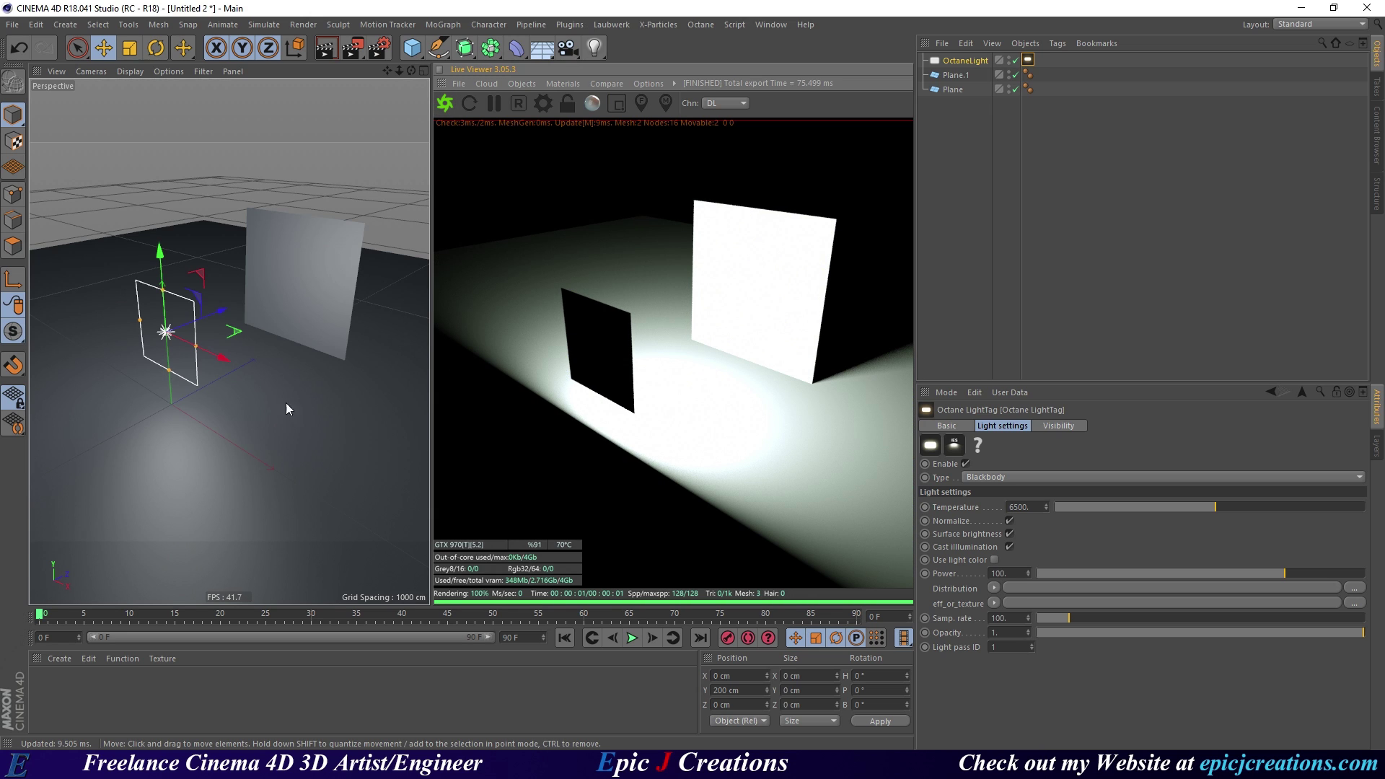
left_click_drag(273, 331, 228, 360, "alt")
scroll(232, 360, "up", 2)
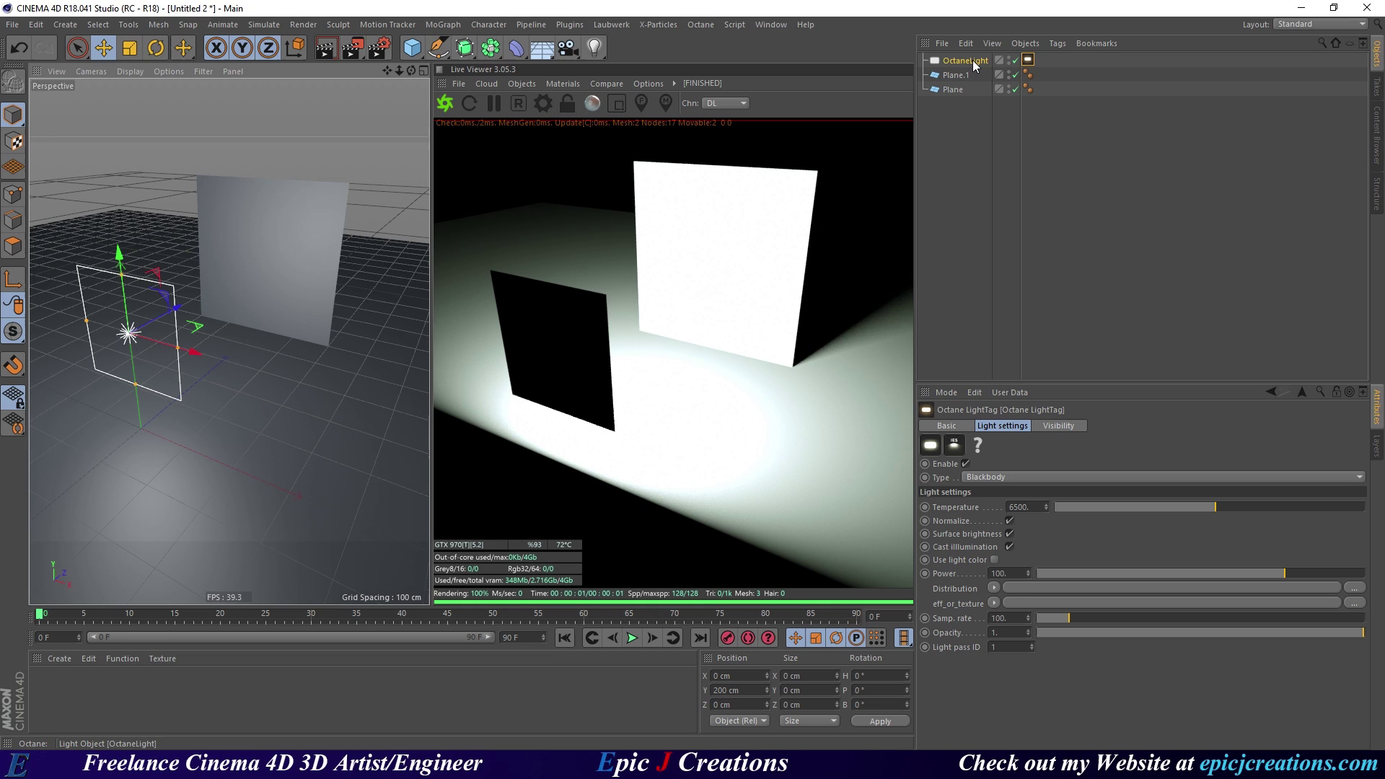
Set the green Daily-305 JPG as the area light's distribution image, without copying it.
left_click(1028, 61)
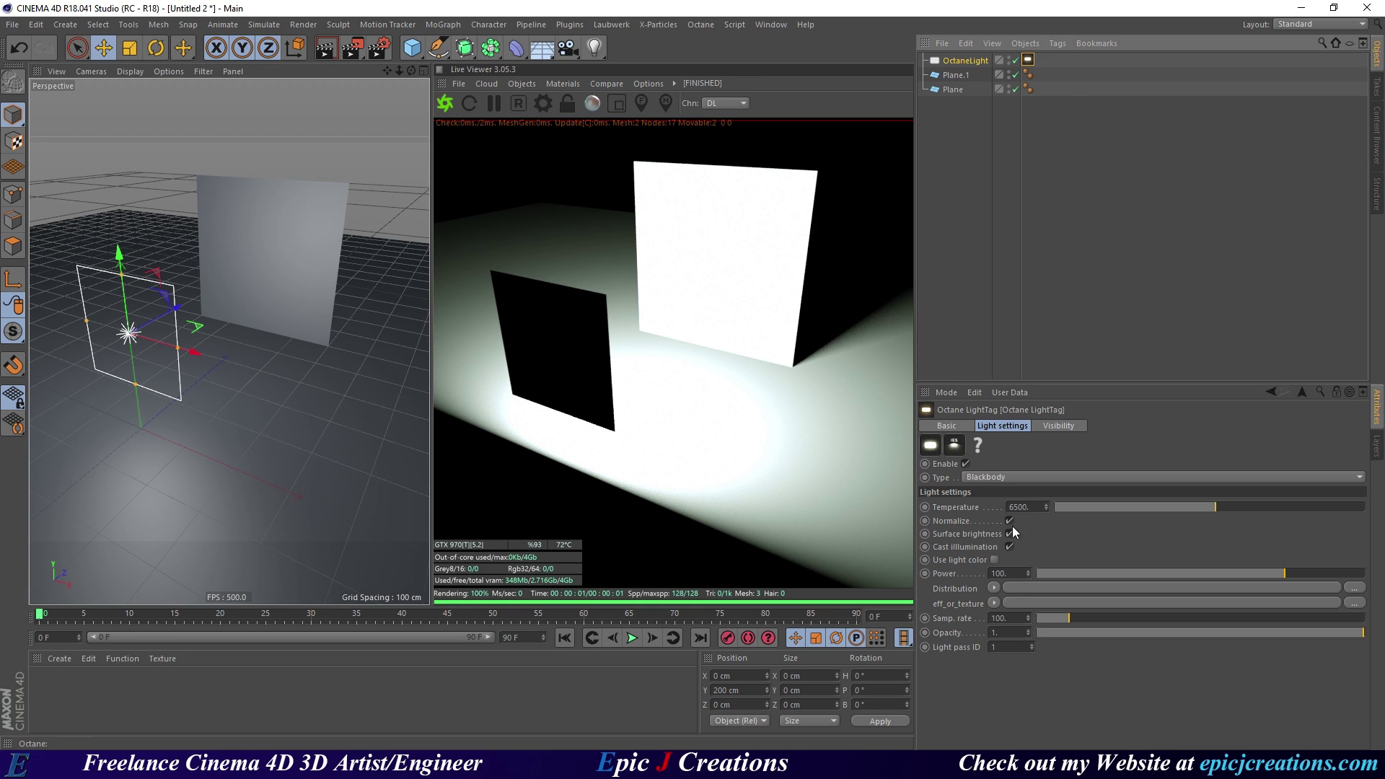
left_click(1354, 590)
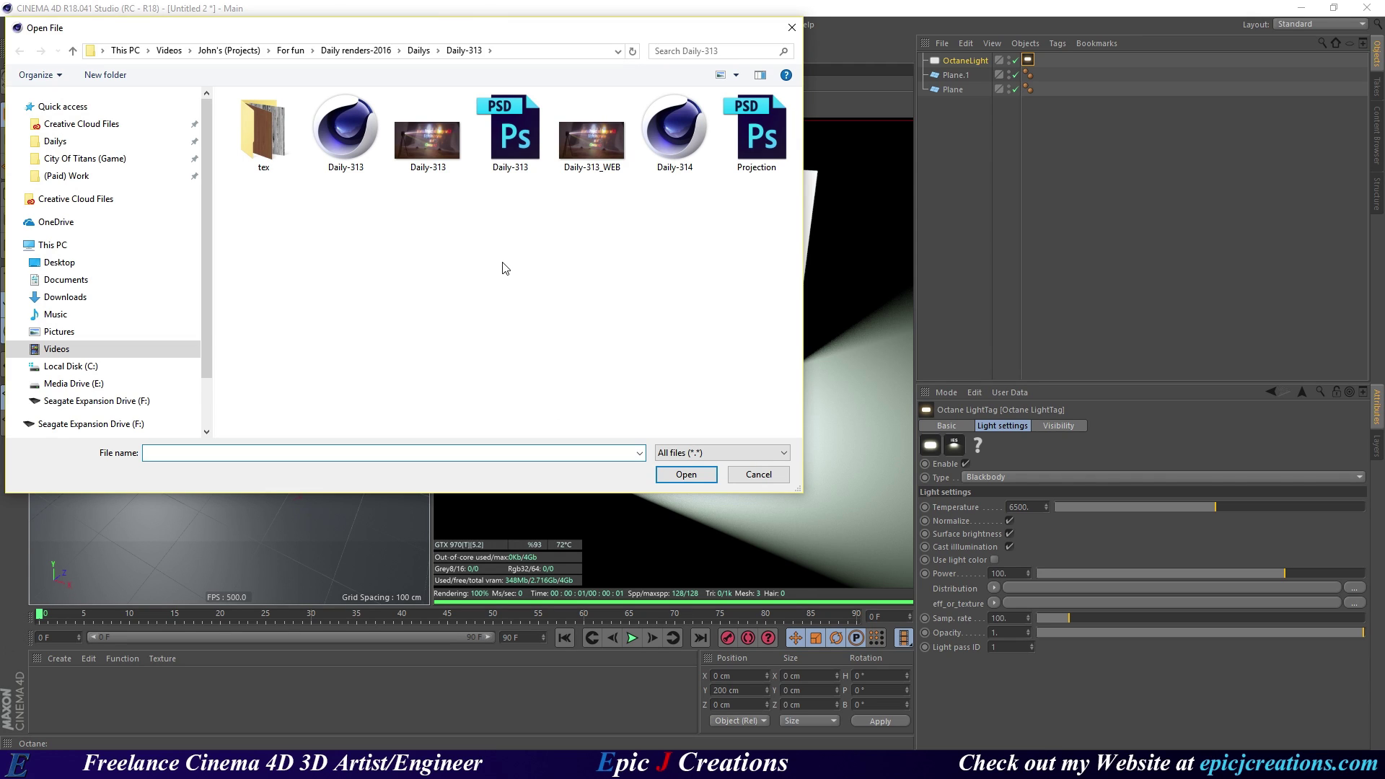
left_click(422, 50)
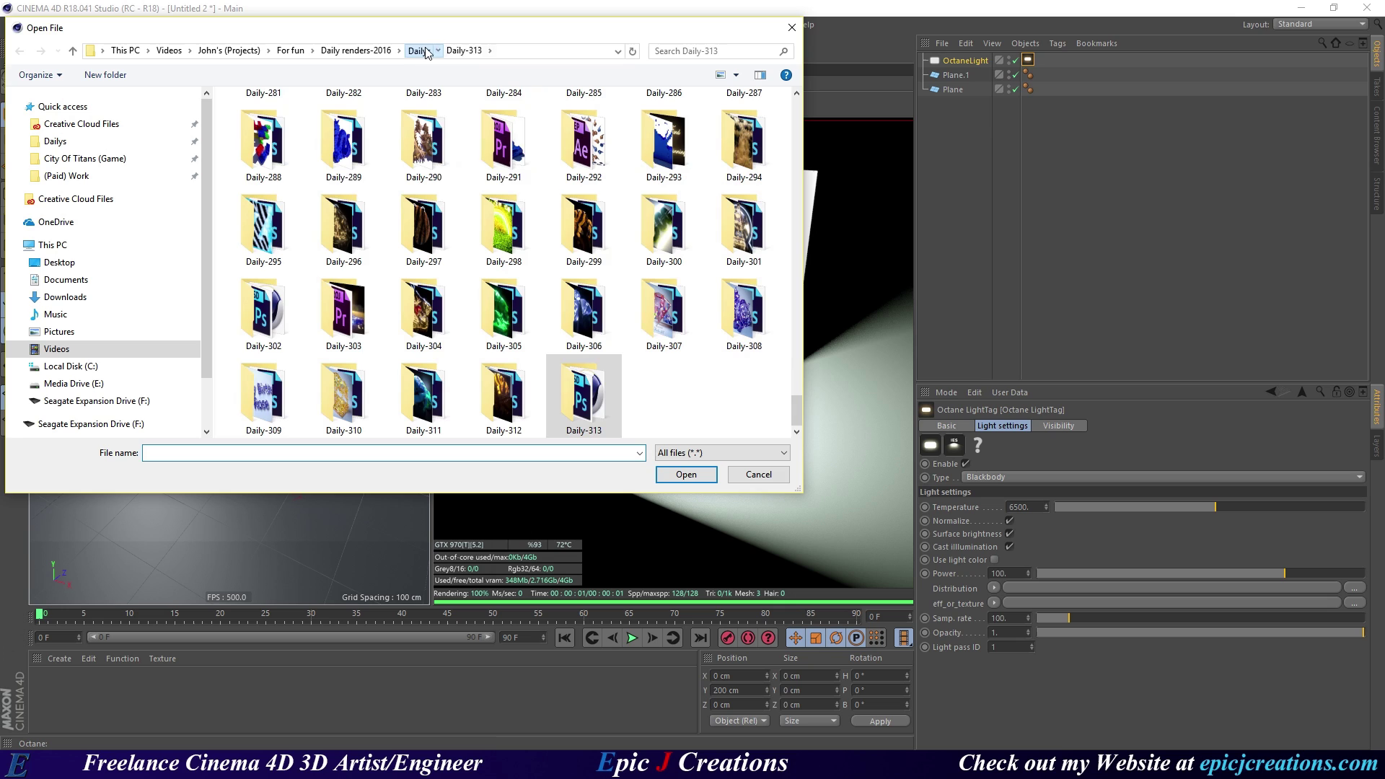
scroll(696, 300, "up", 5)
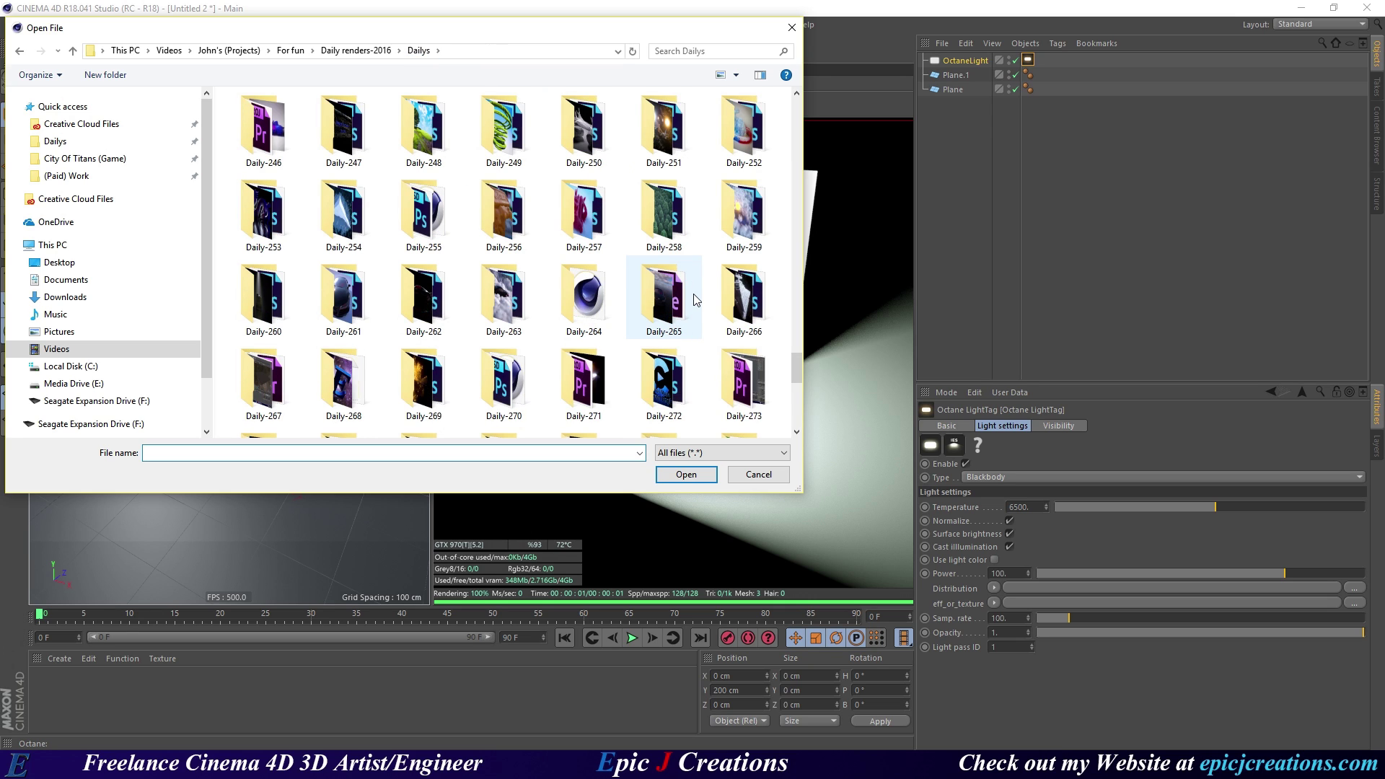
scroll(696, 300, "down", 5)
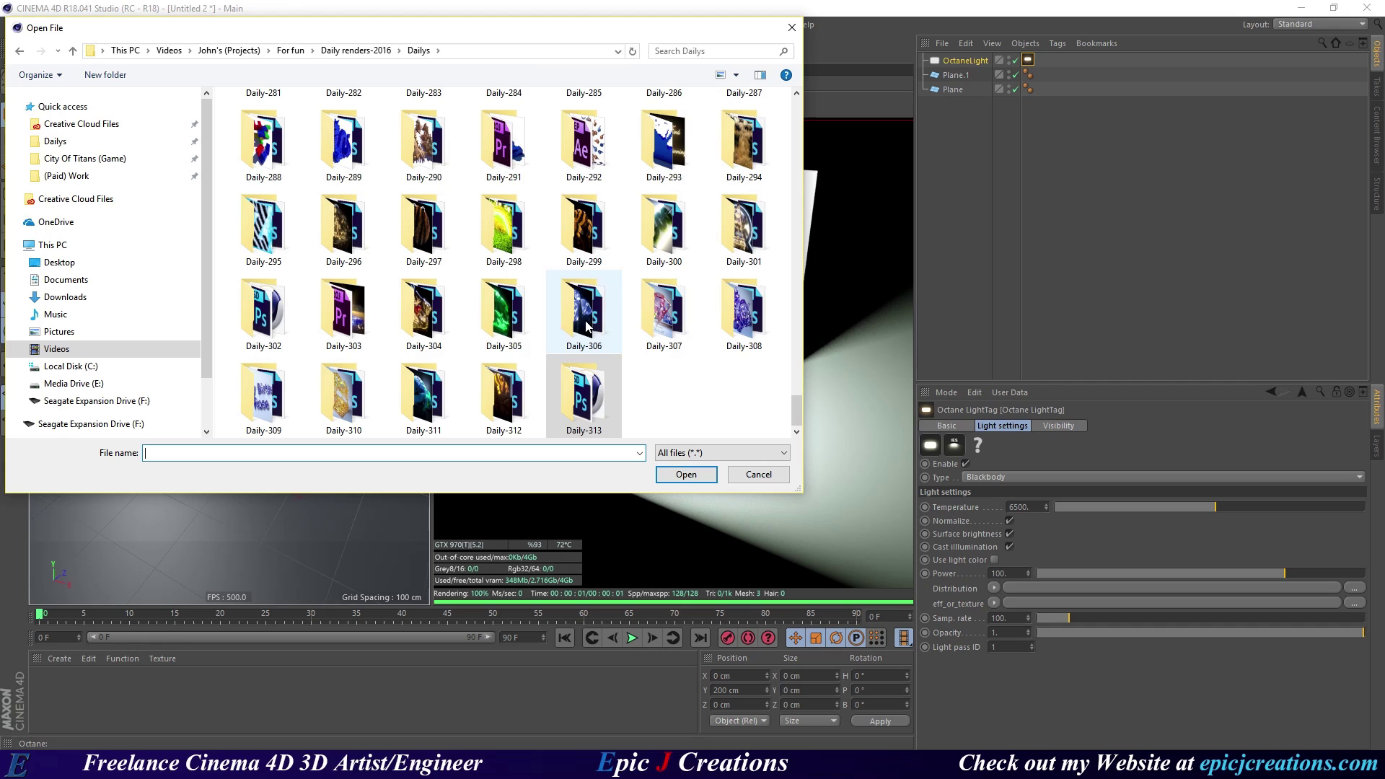
double_click(501, 318)
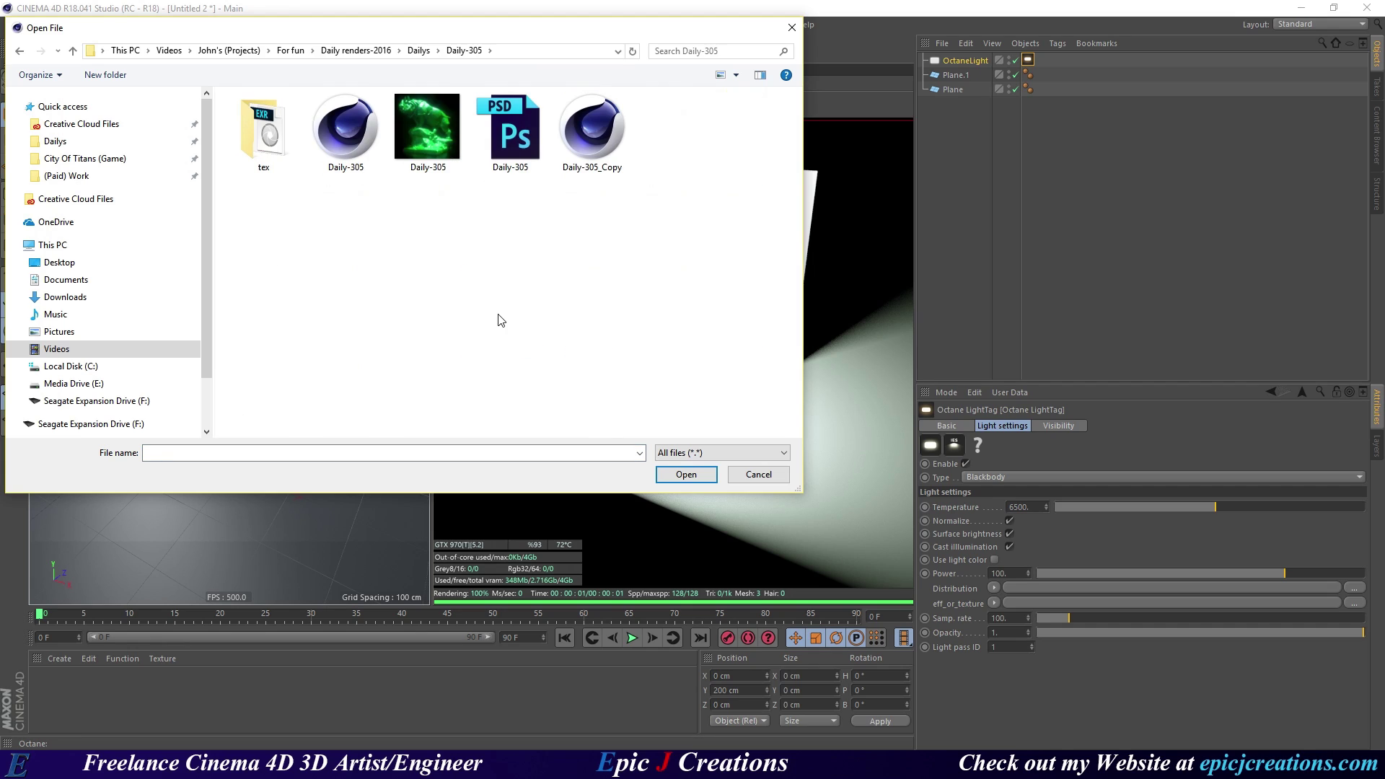
double_click(426, 135)
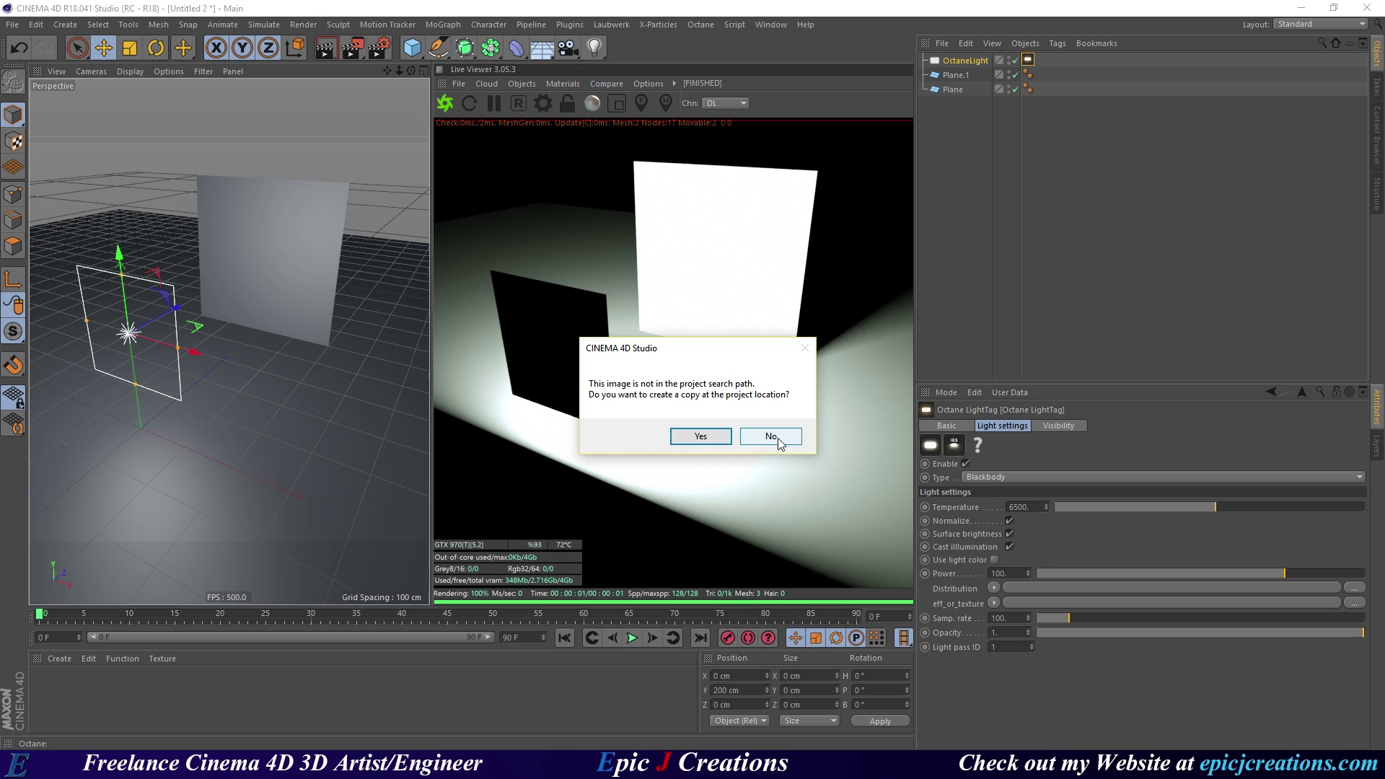
left_click(780, 440)
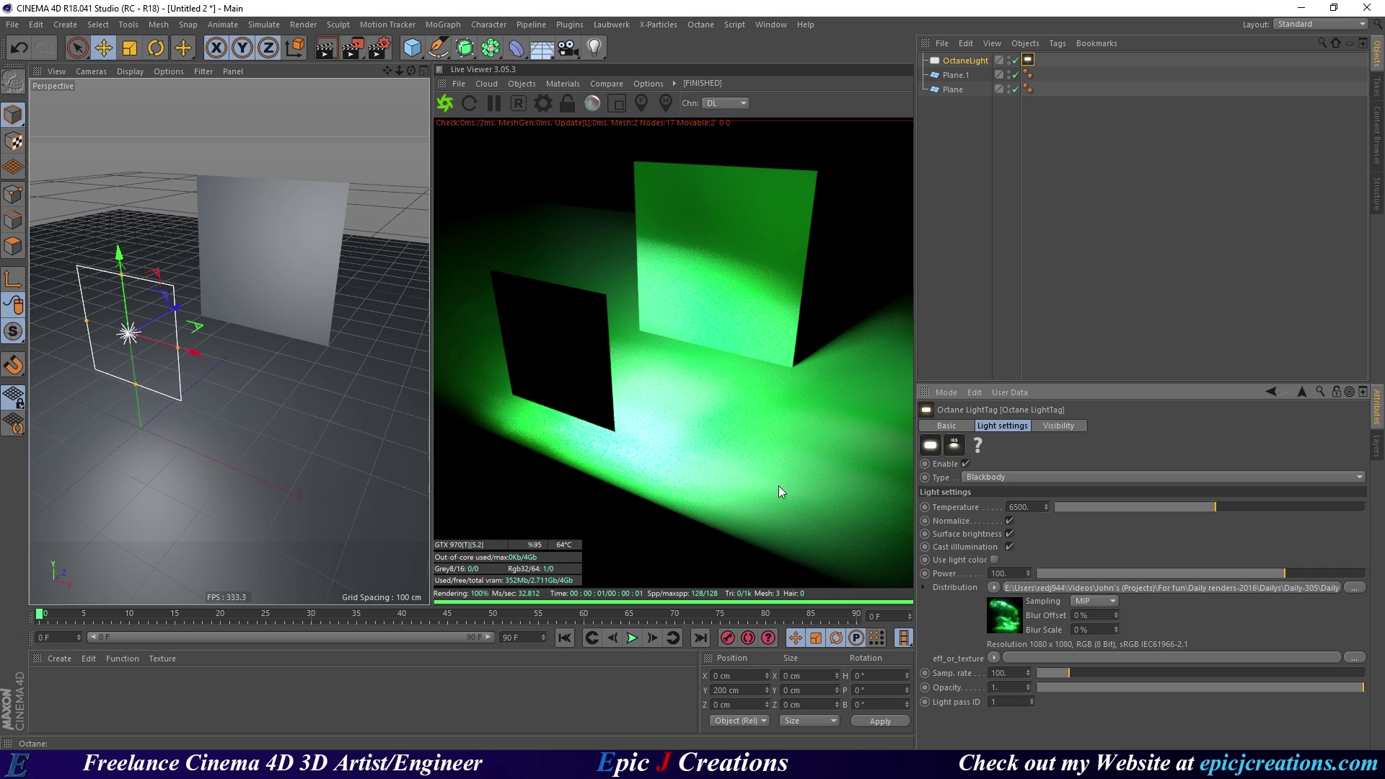
Clear the light's Distribution bitmap and replace it with a C4doctane ImageTexture shader.
left_click(994, 588)
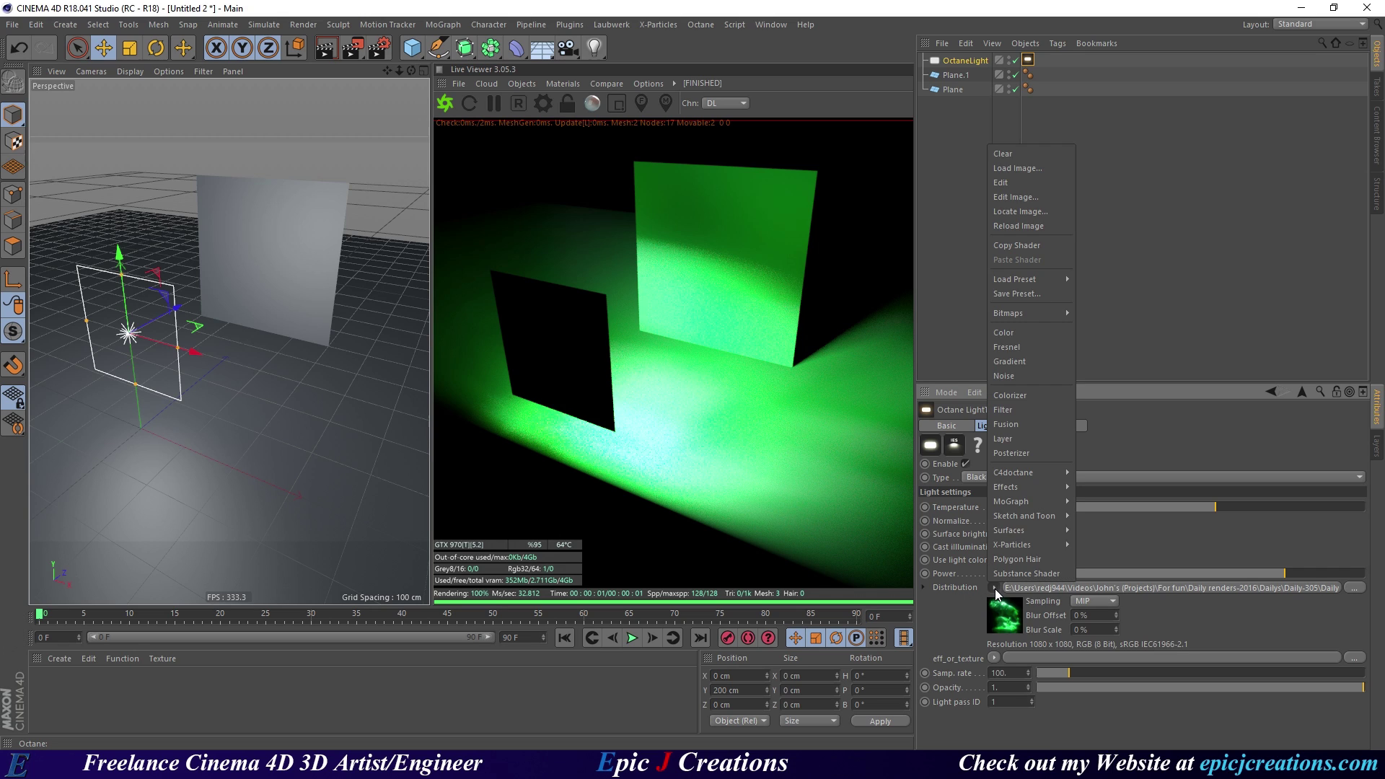
left_click(1013, 159)
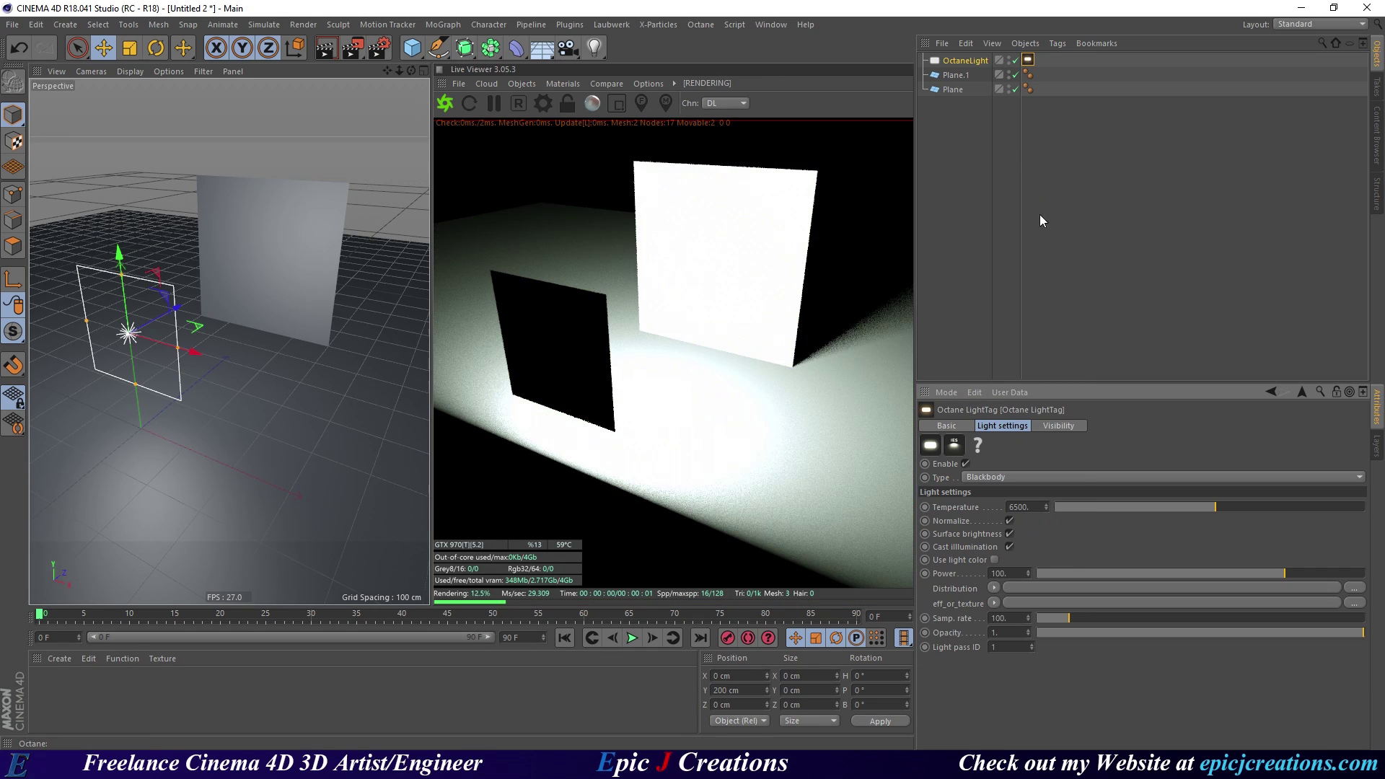
left_click(994, 587)
mouse_move(1007, 472)
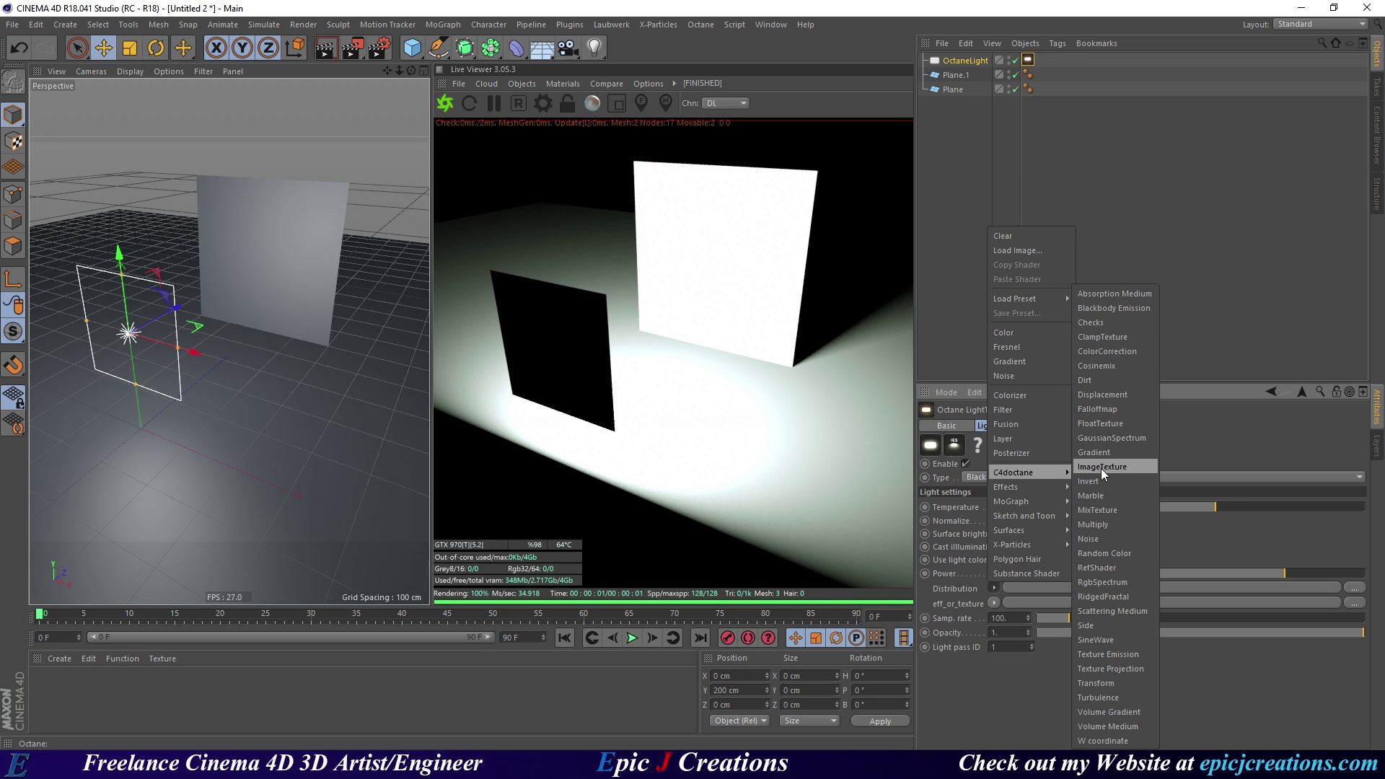
left_click(1121, 468)
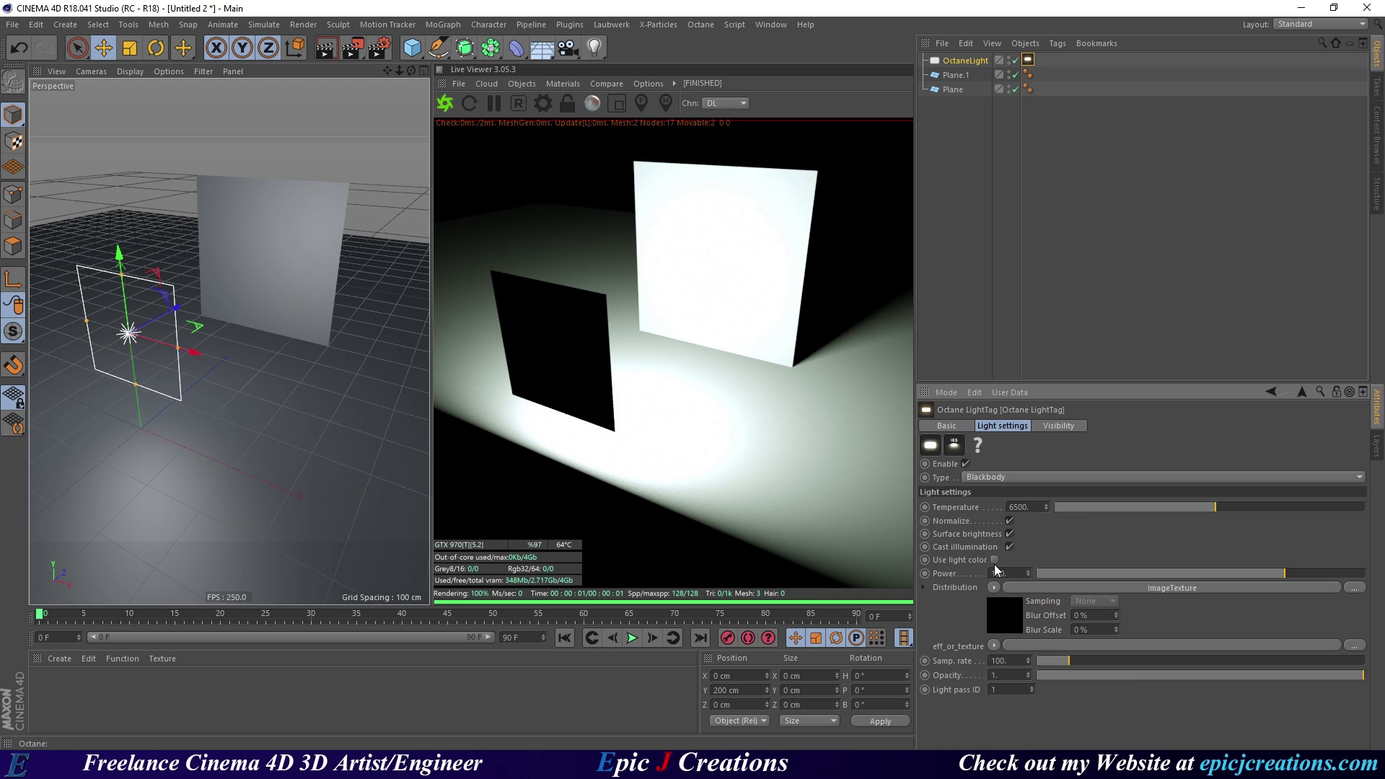
Load the green Daily-305 image (1080x1080) into the ImageTexture's File field.
left_click(1004, 610)
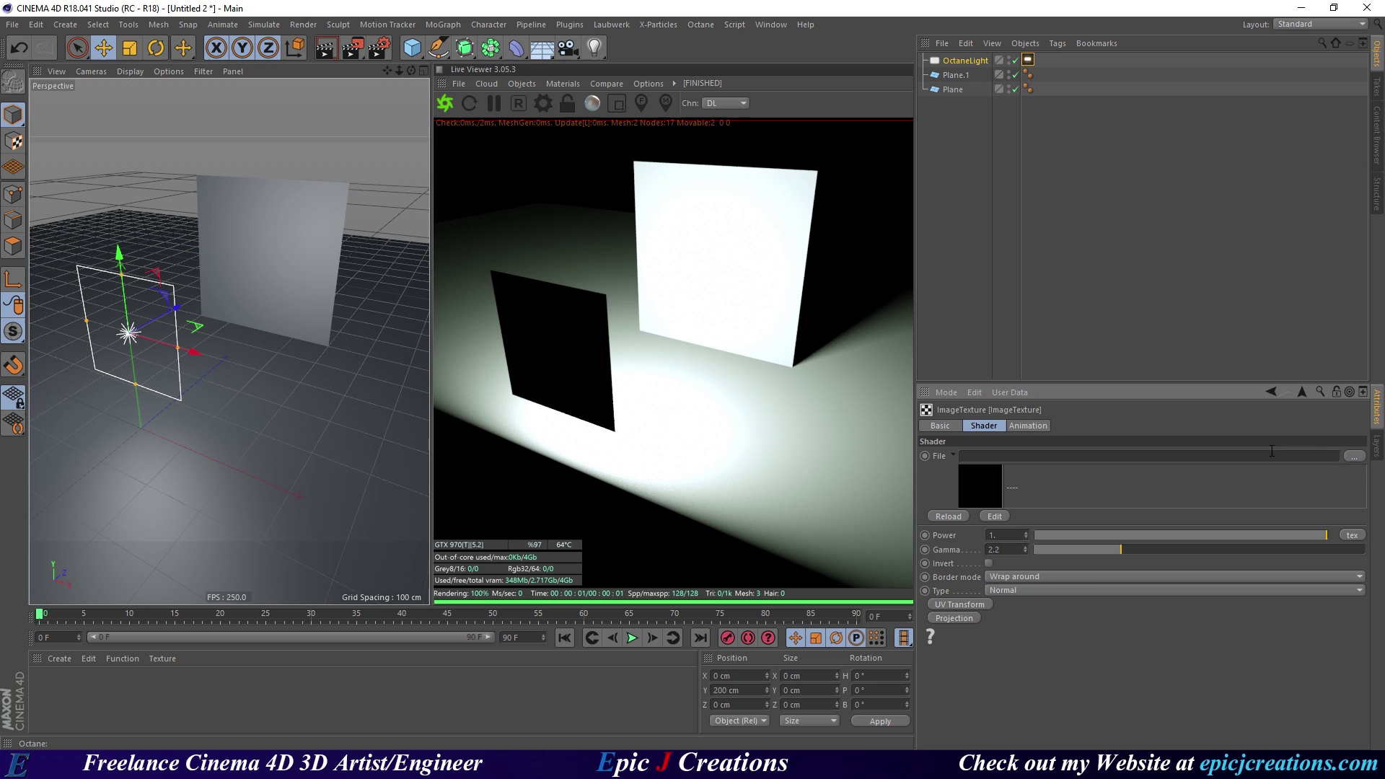
left_click(1355, 457)
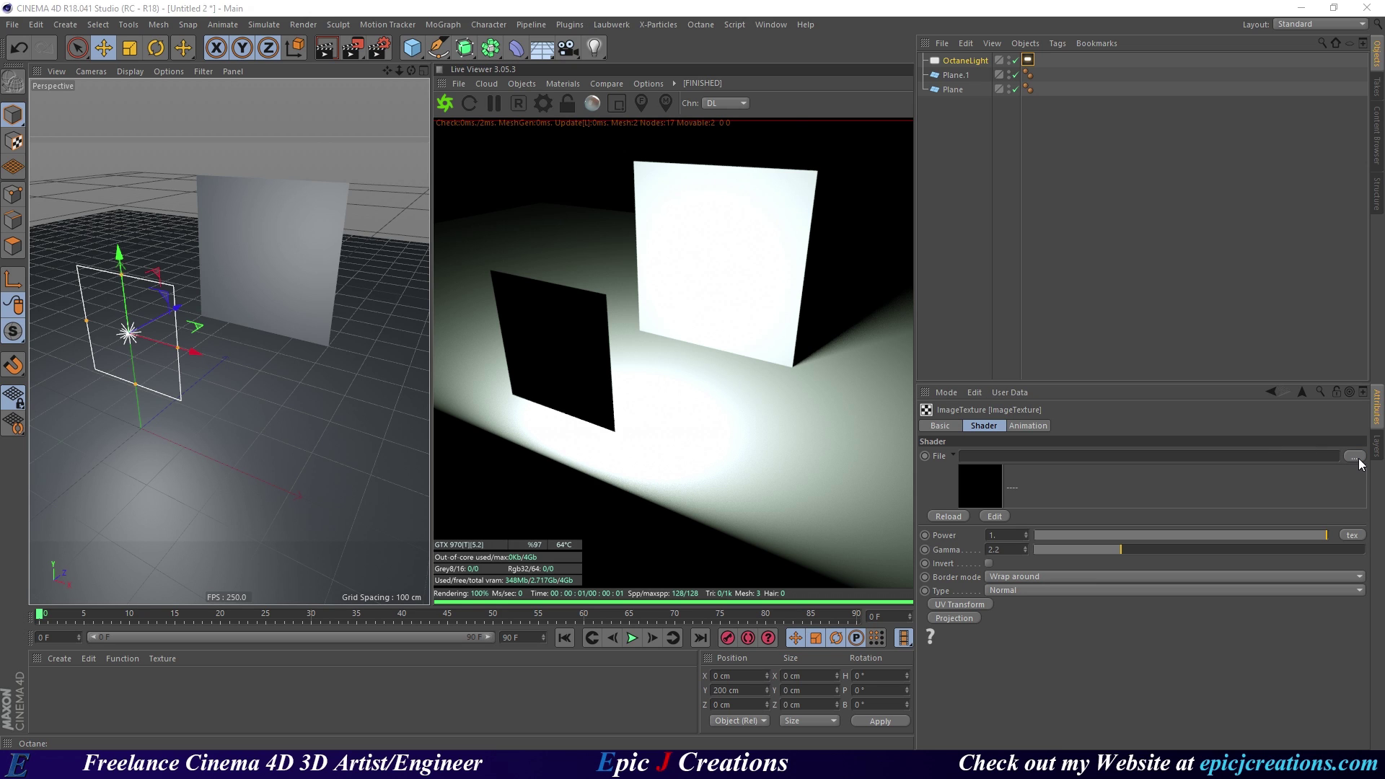
double_click(434, 138)
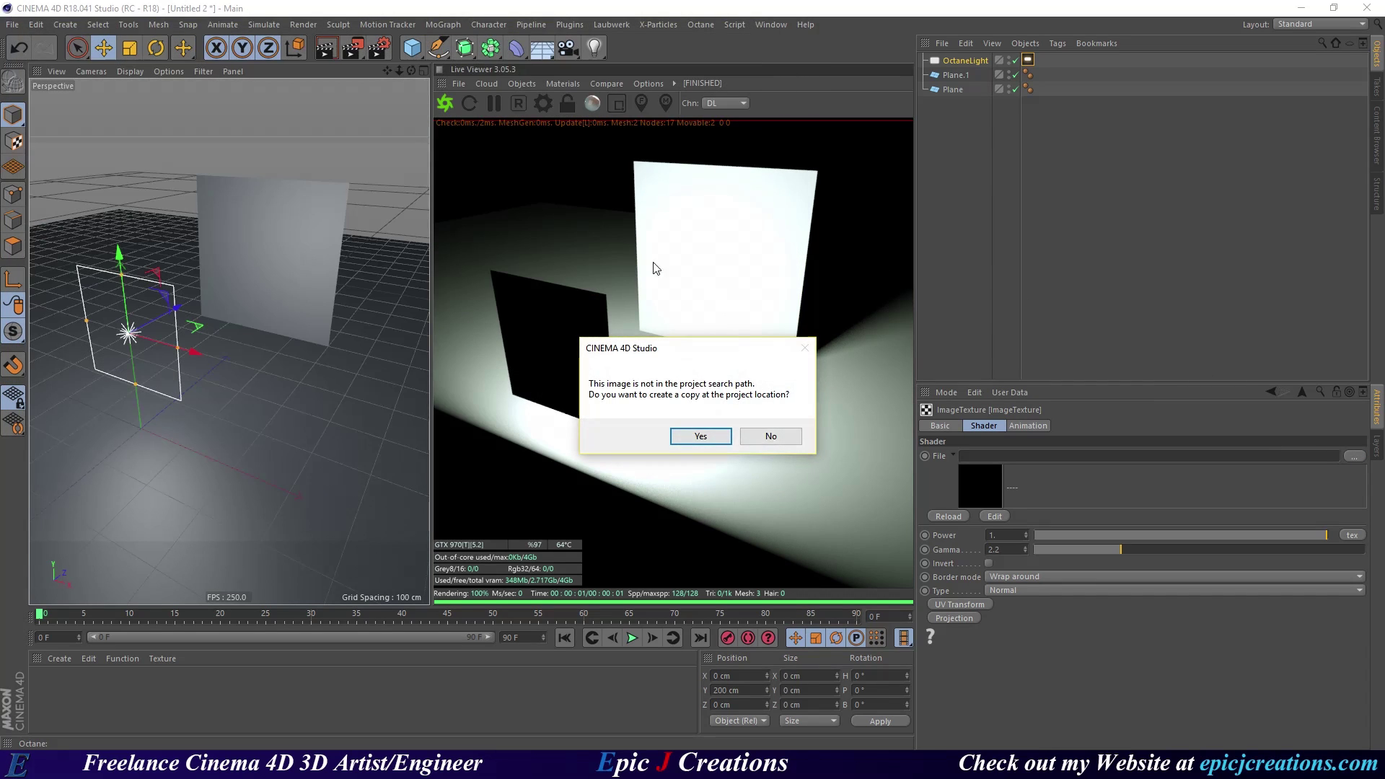
left_click(775, 434)
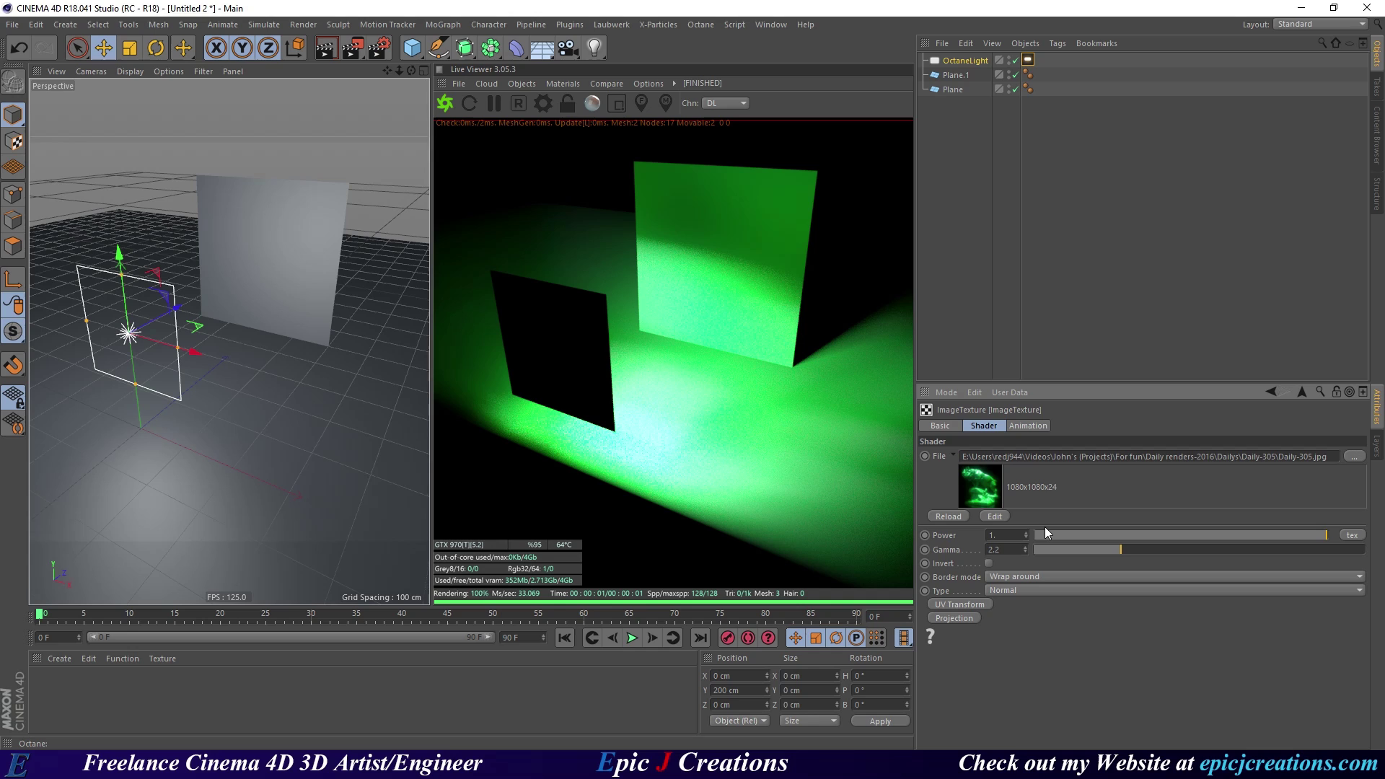
Add a Texture Projection to the ImageTexture and set it to Perspective.
left_click(945, 617)
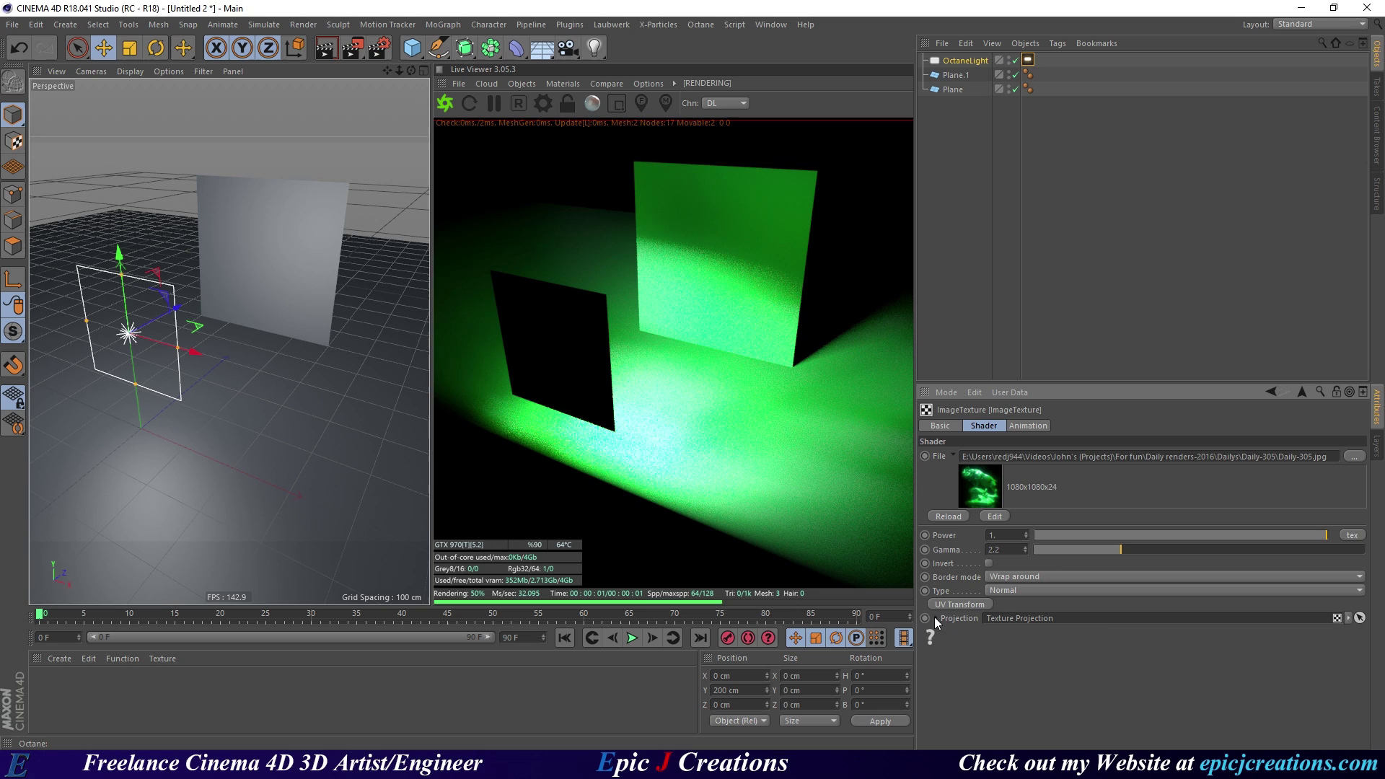
left_click(936, 619)
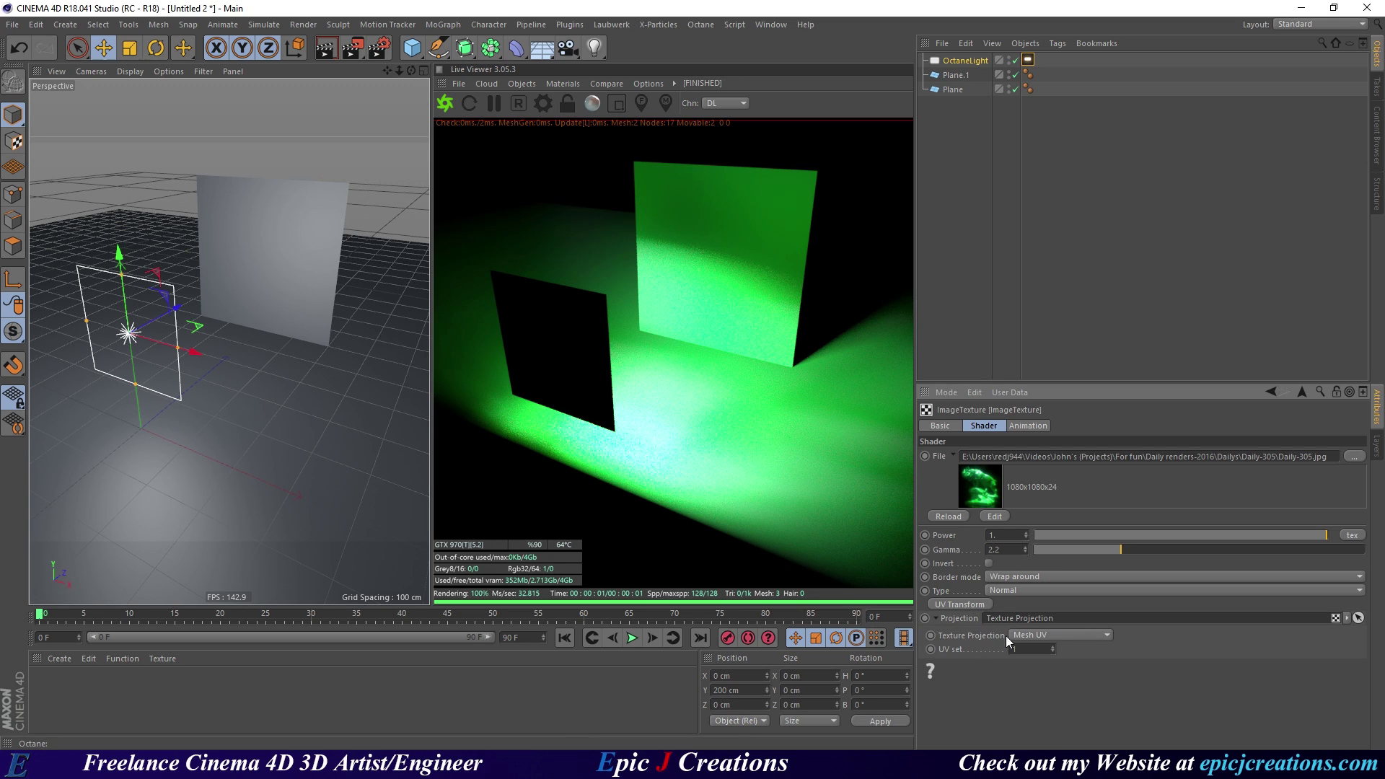
left_click(1097, 633)
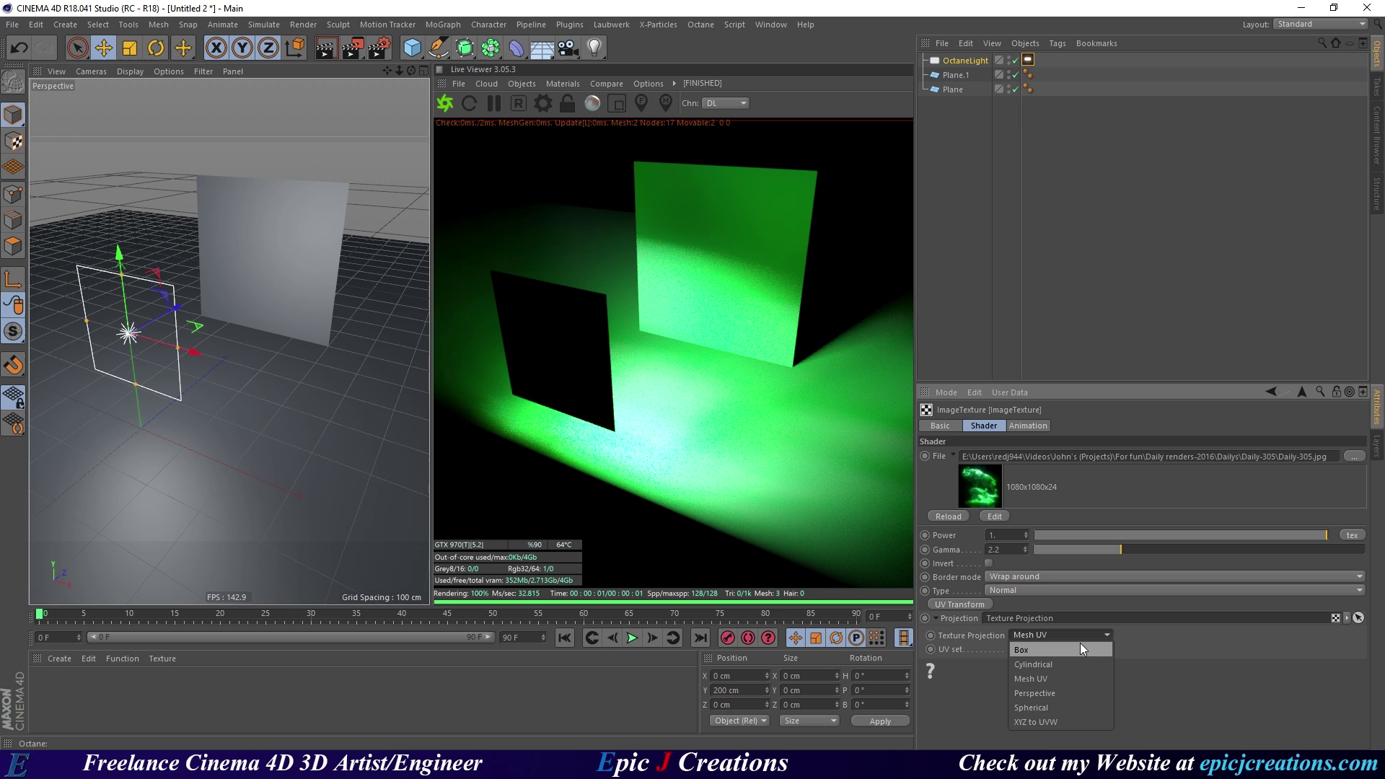
left_click(1063, 690)
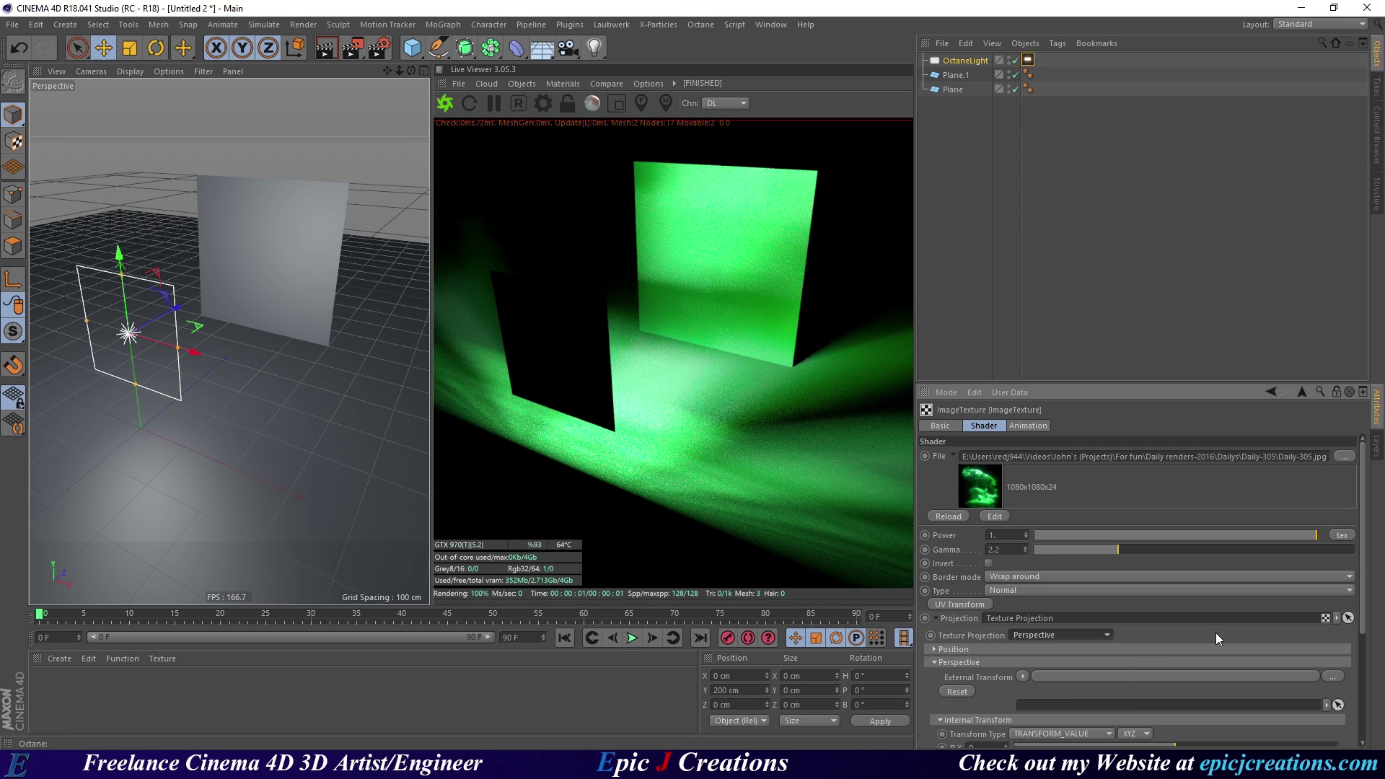
left_click_drag(1215, 634, 1234, 415)
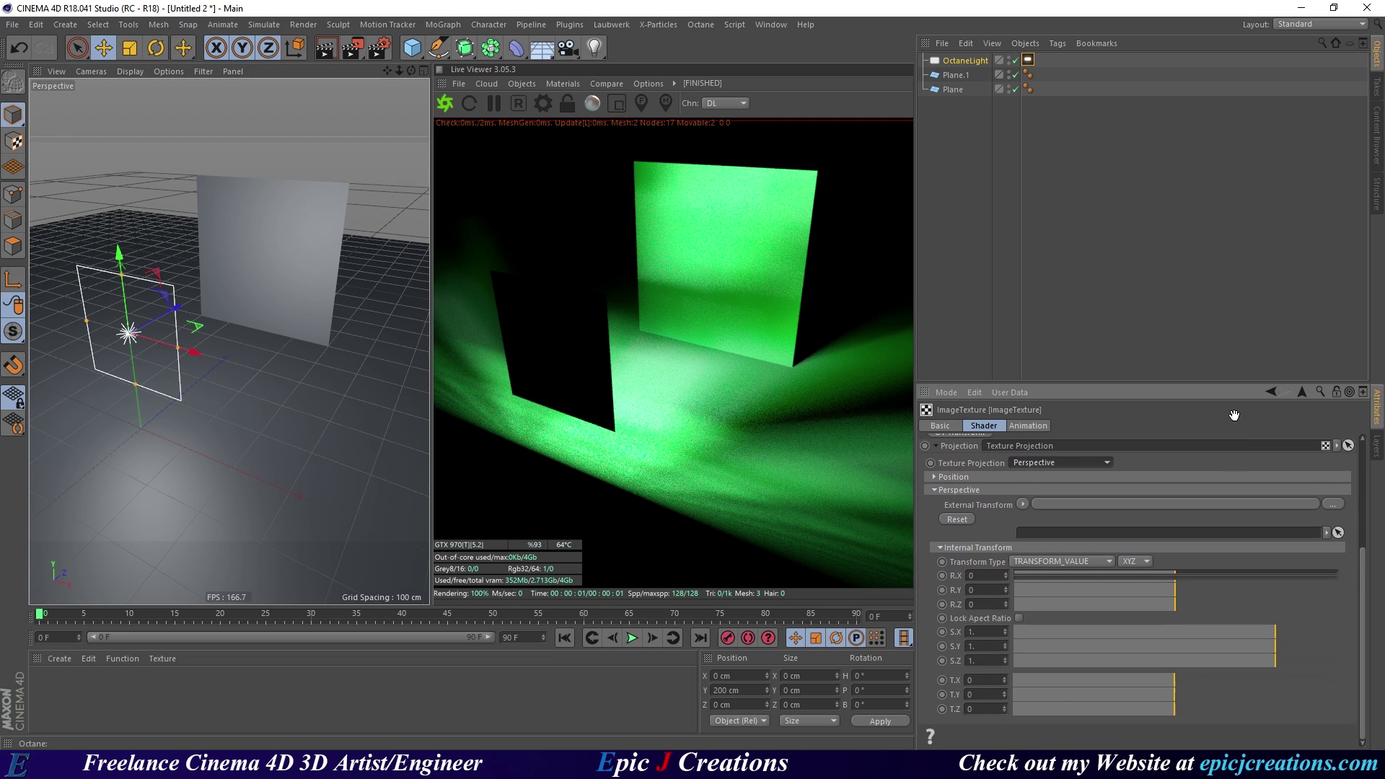
Set Transform Type to 2D_TRANSFORMATION with Lock Aspect Ratio ticked.
left_click(1018, 621)
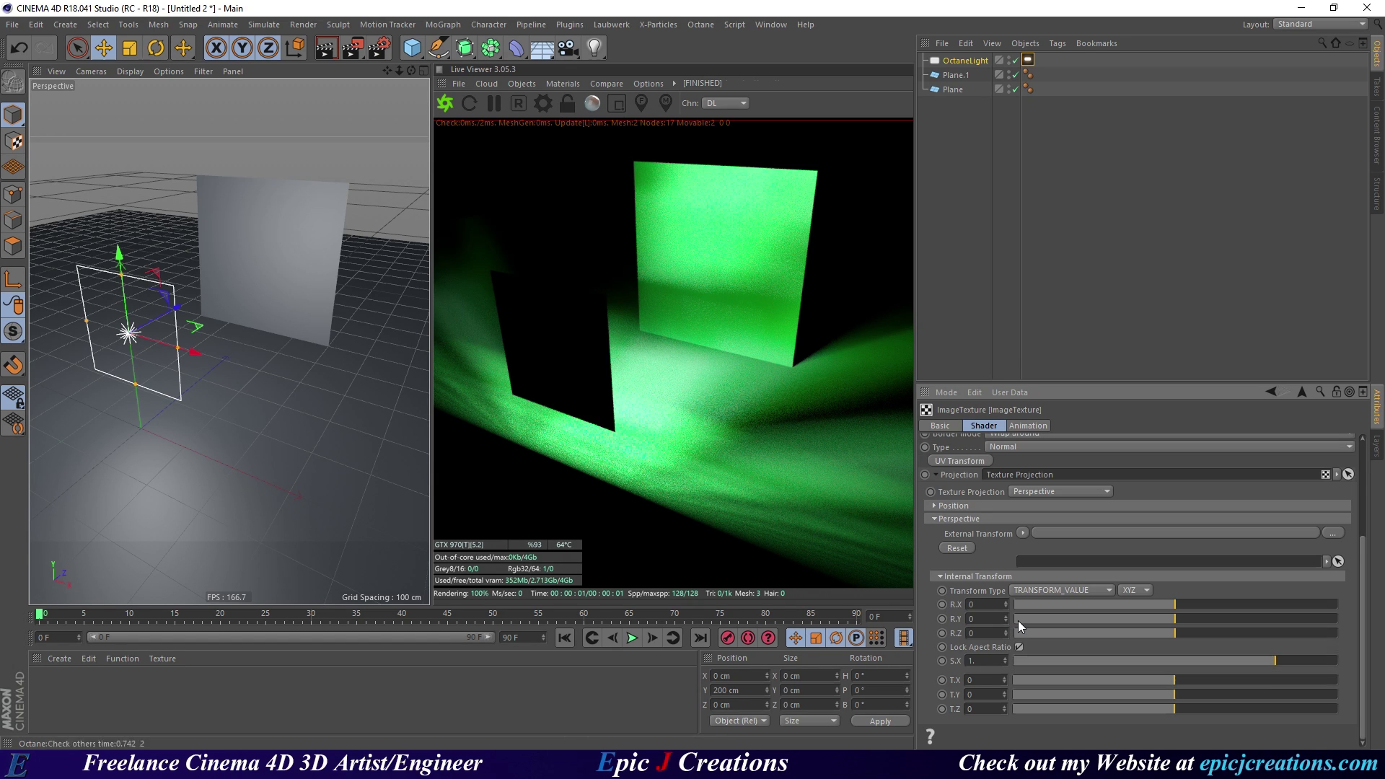
left_click(1018, 645)
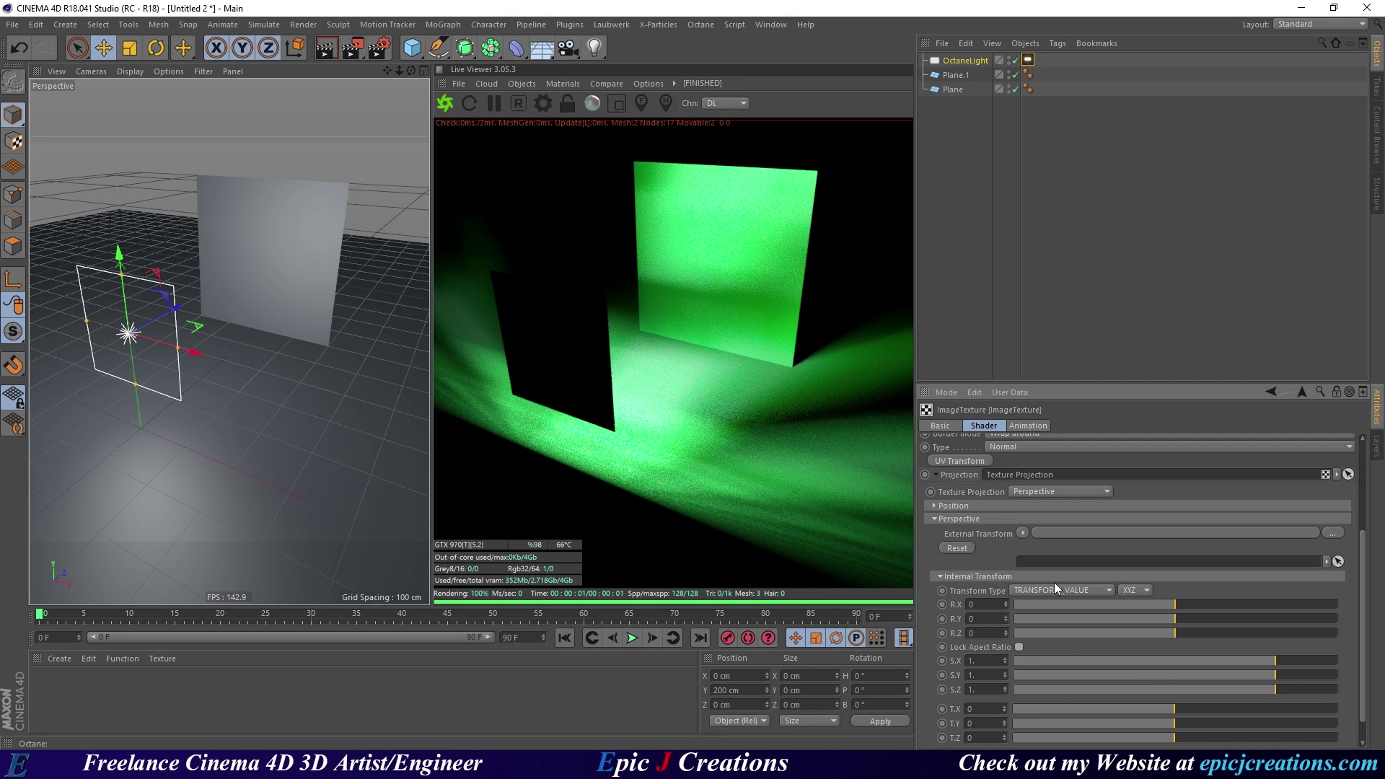
left_click(1074, 591)
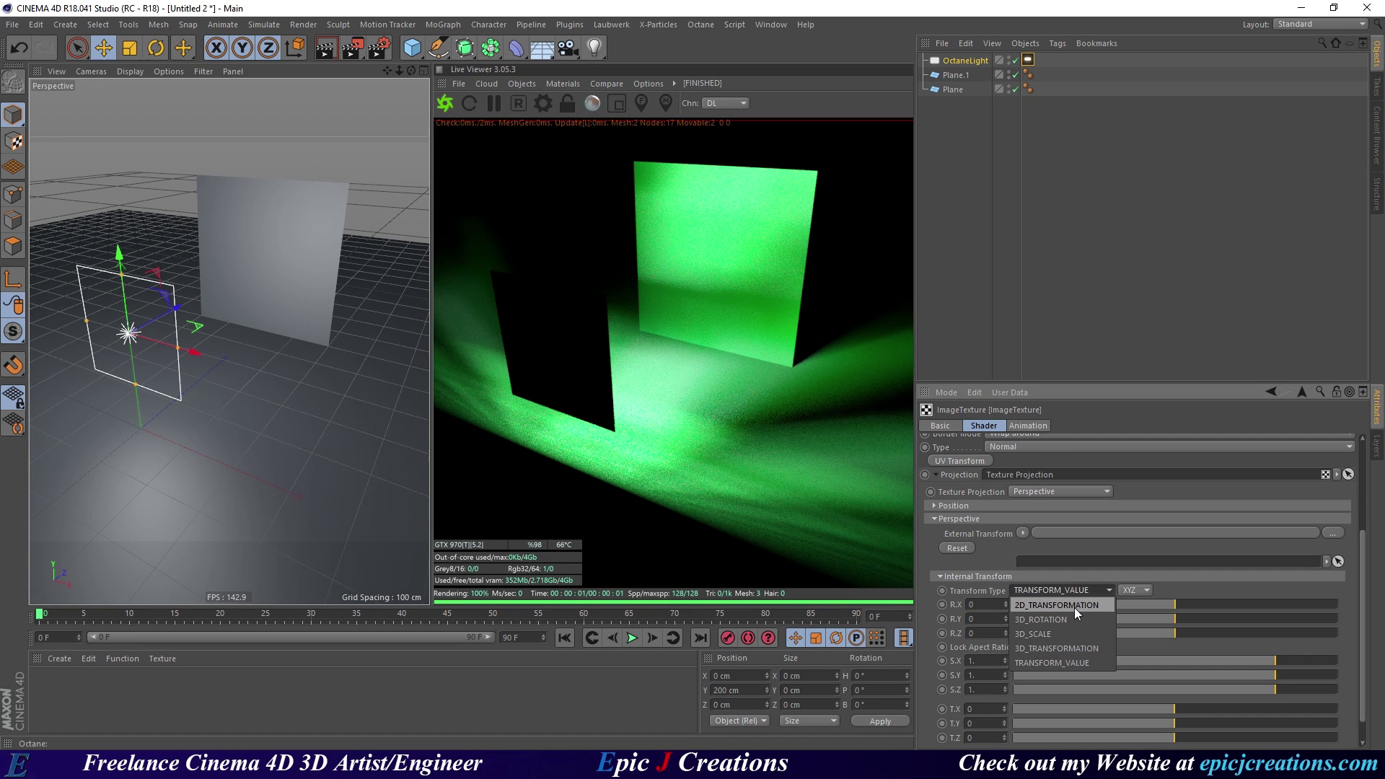
left_click(1075, 608)
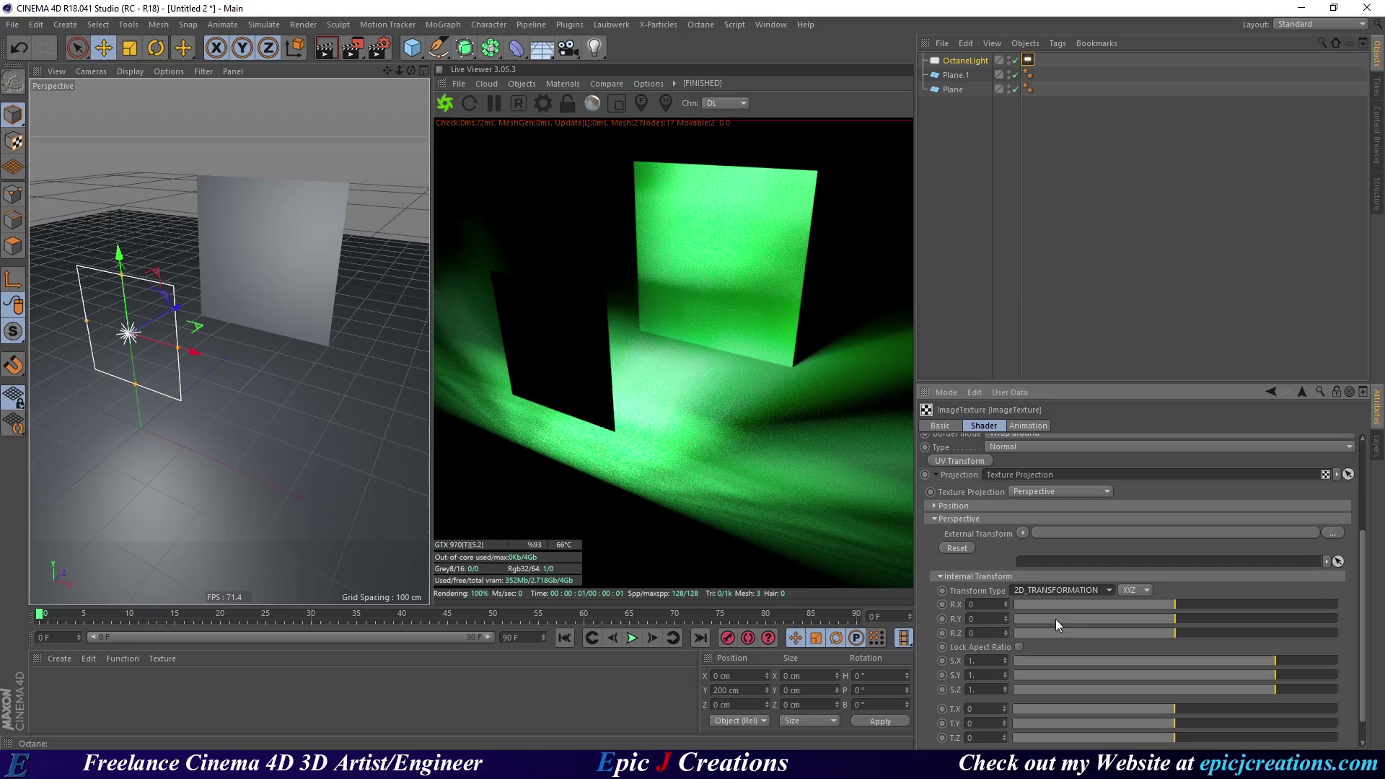
left_click(1021, 647)
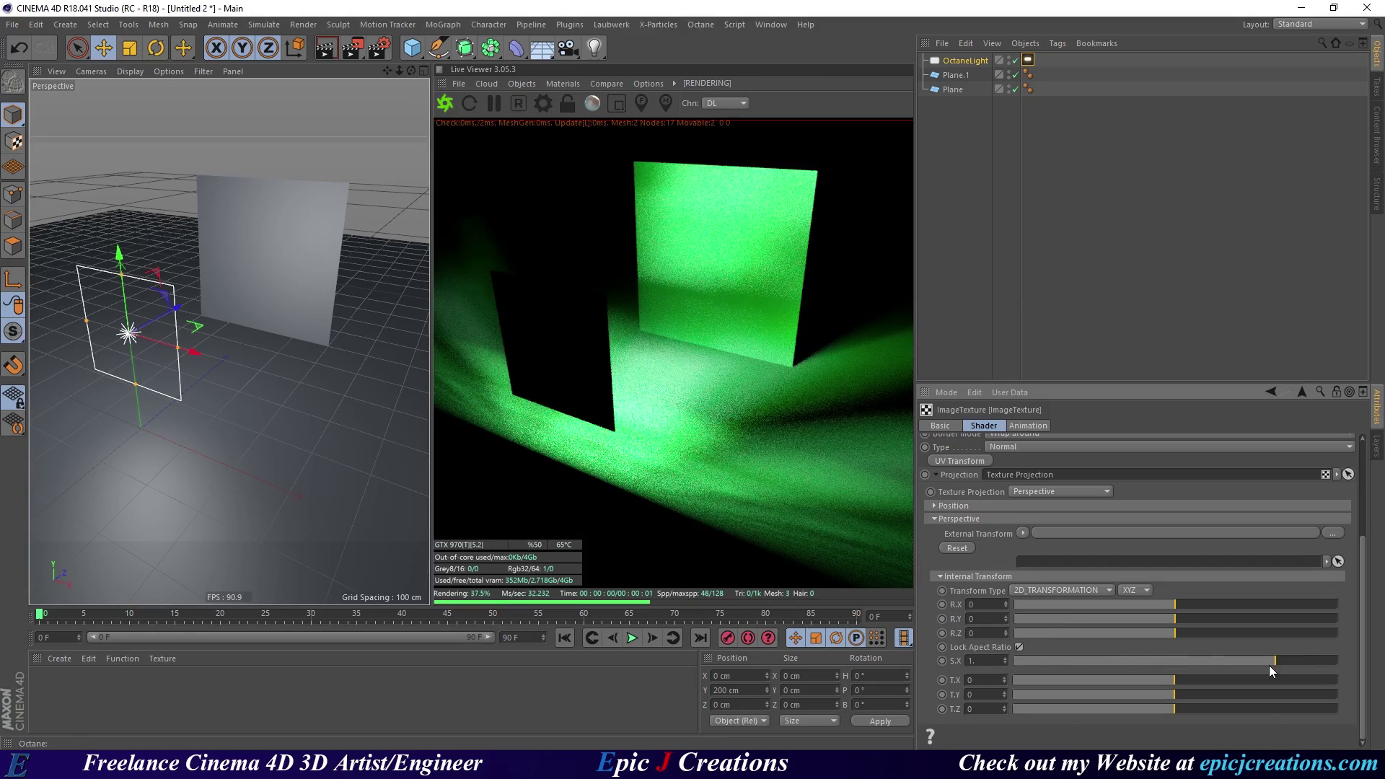
Set texture scale S.X to 0.112373 so the image tiles, and shrink the area light to about 39%.
left_click_drag(1270, 661, 1213, 652)
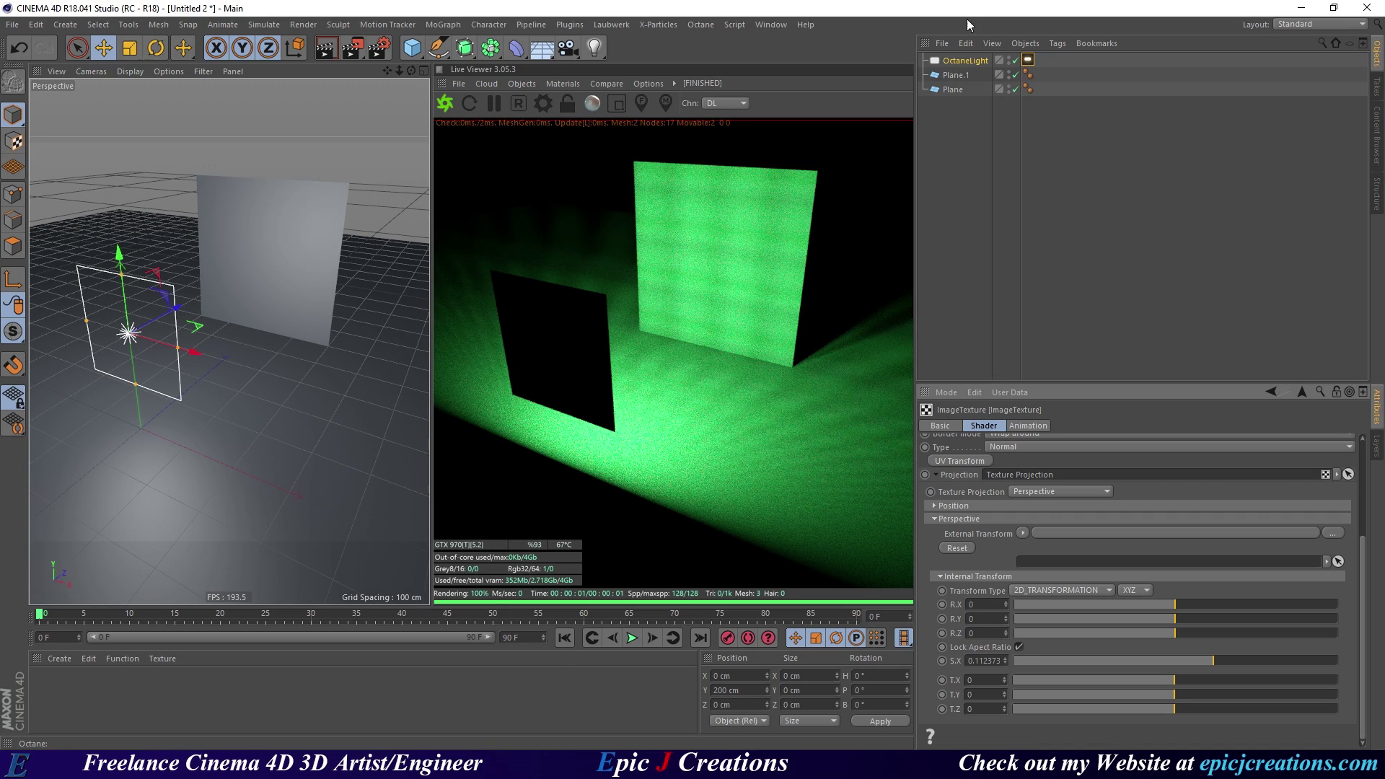
left_click(965, 61)
key("t")
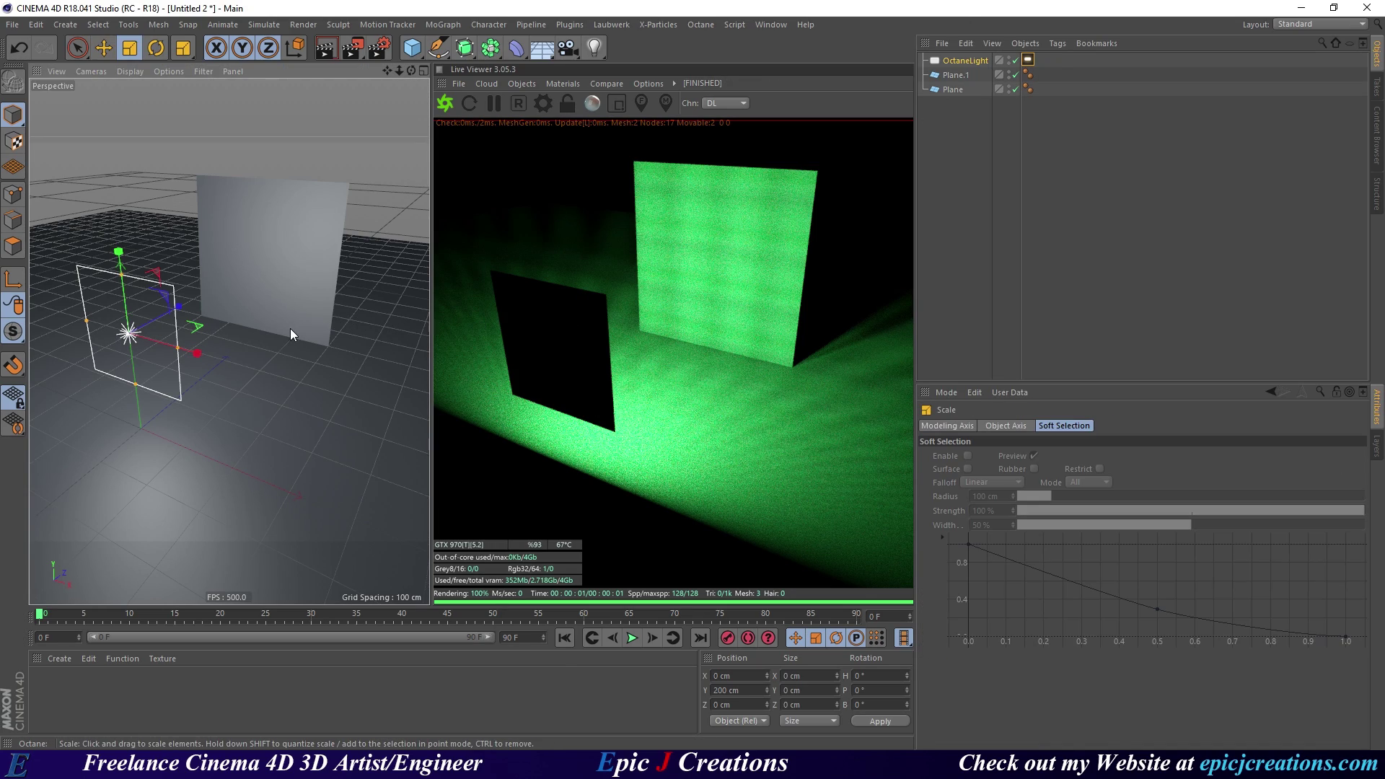
left_click_drag(290, 328, 245, 404)
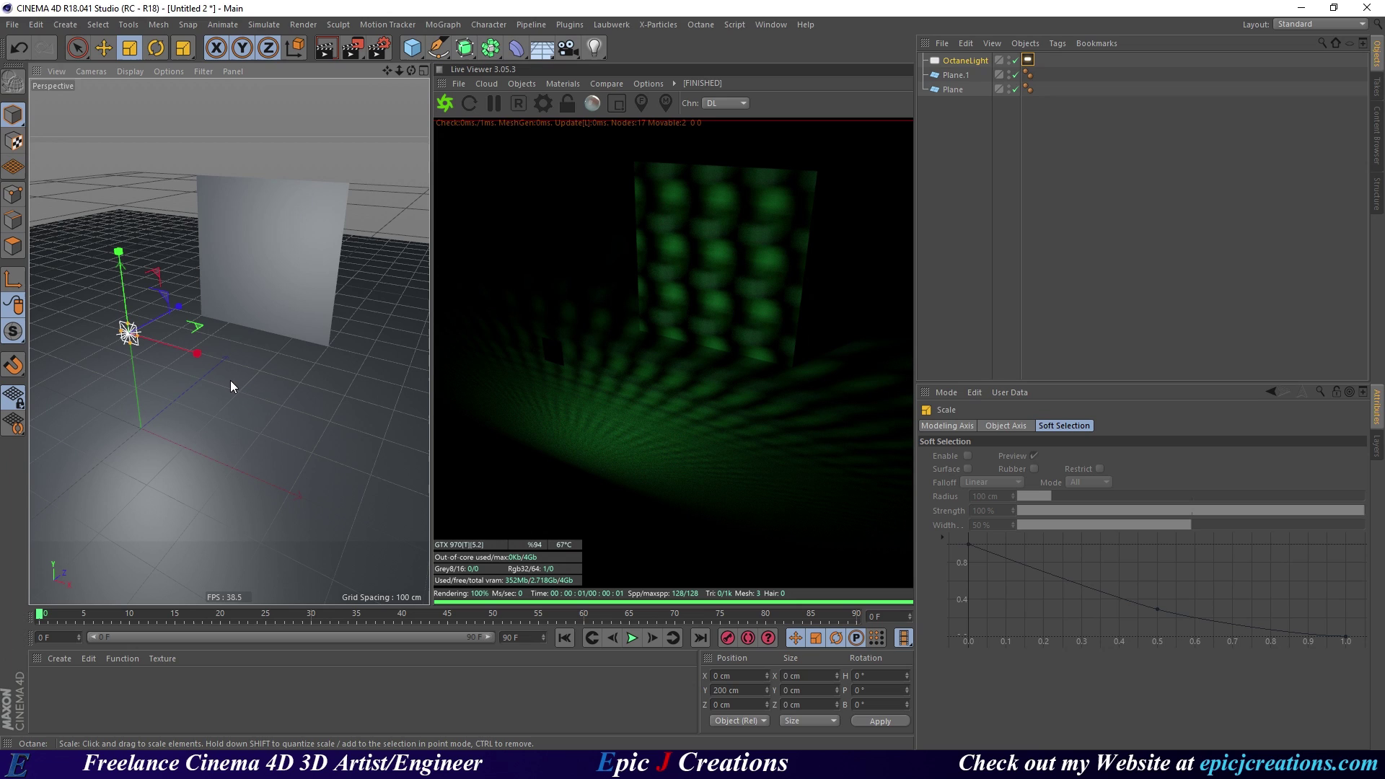
Uncheck Surface brightness on the Octane LightTag, then scale the area light up slightly.
left_click(1028, 61)
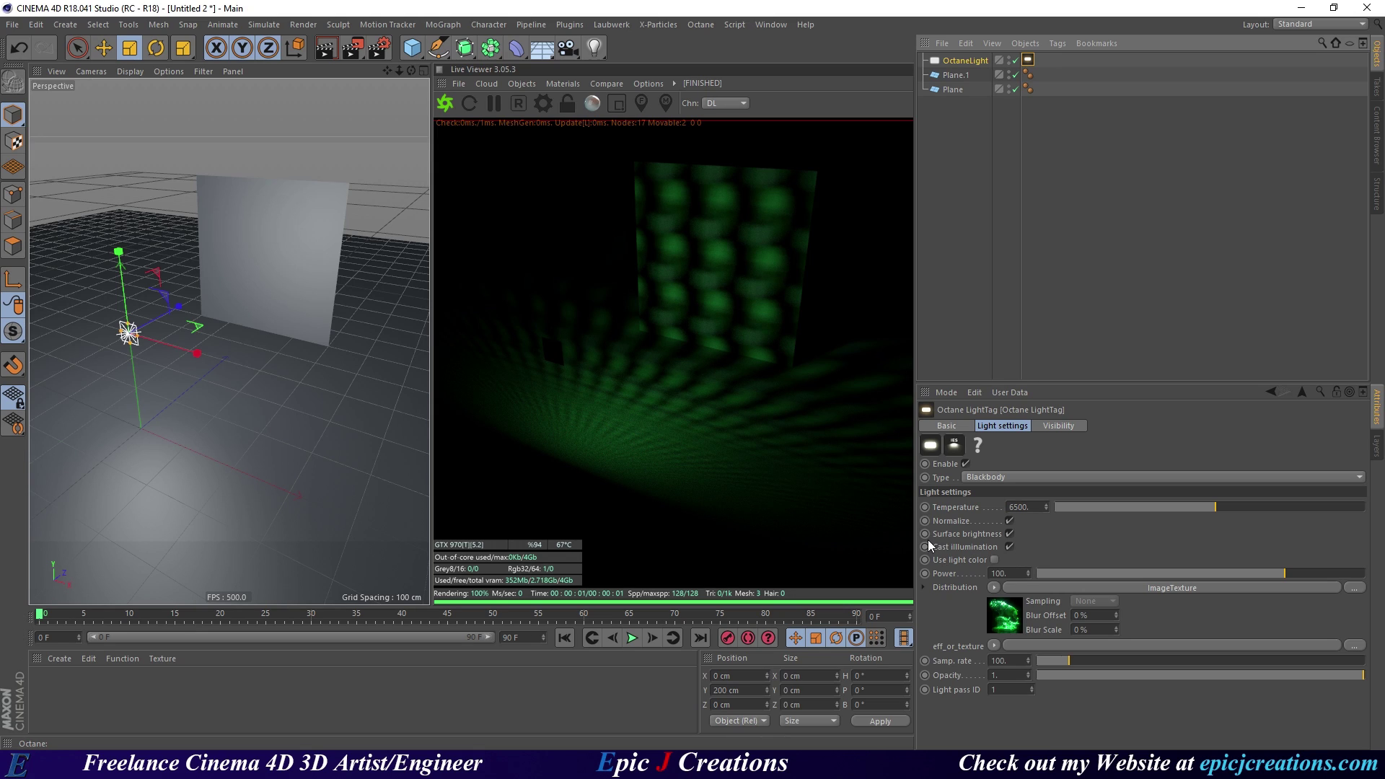
left_click(1010, 534)
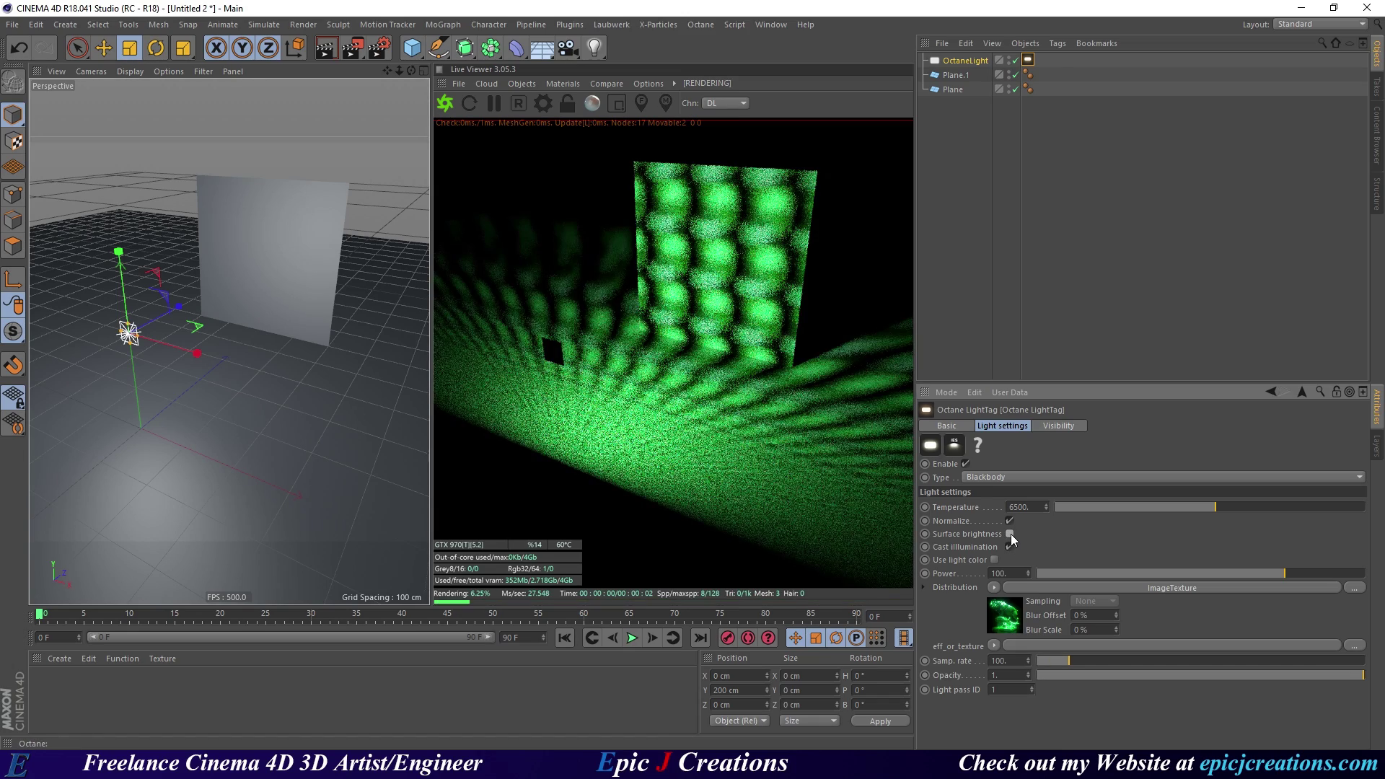
left_click_drag(288, 401, 101, 459)
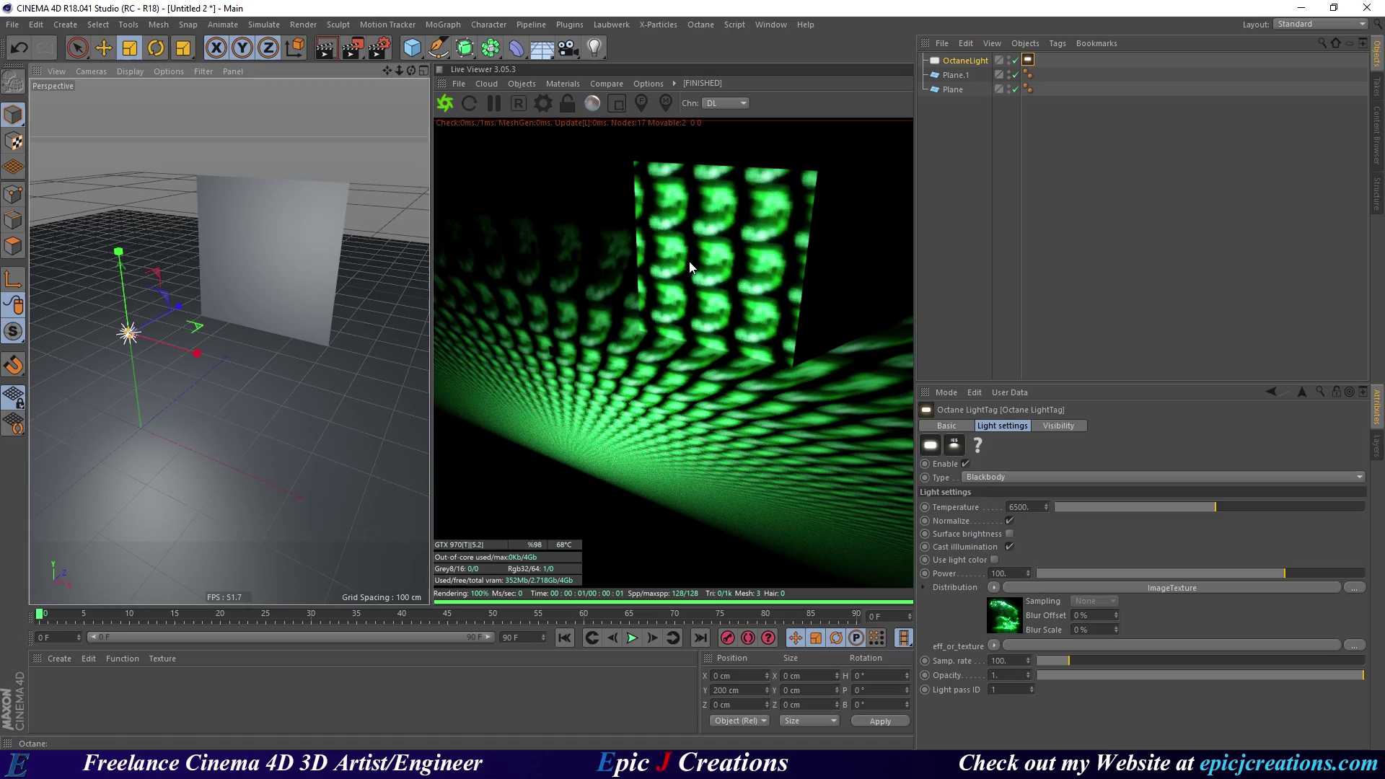
Shrink the Octane area light to about 66% and frame the view squarely on the wall.
scroll(259, 249, "up", 3)
scroll(292, 287, "down", 1)
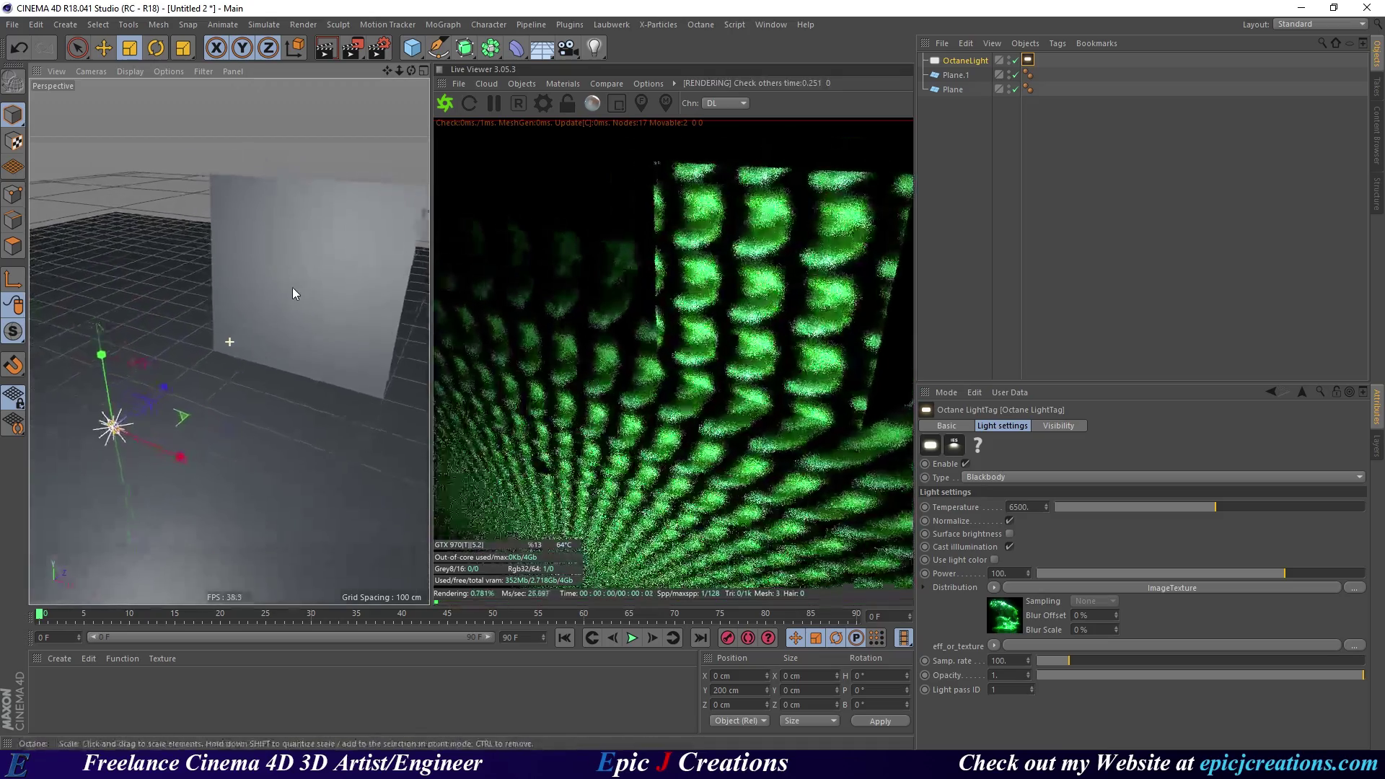
scroll(278, 436, "up", 1)
left_click_drag(279, 435, 138, 483)
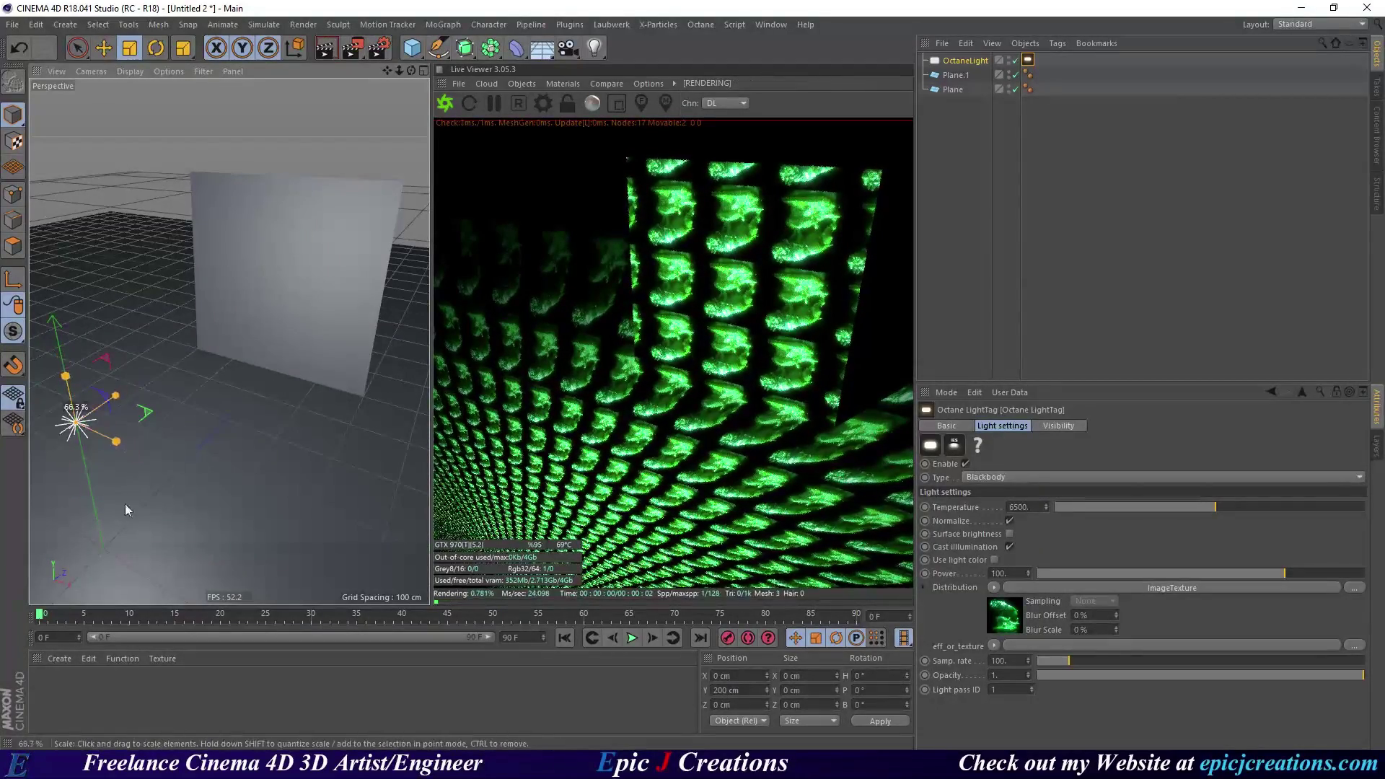
right_click_drag(241, 228, 279, 292, "alt")
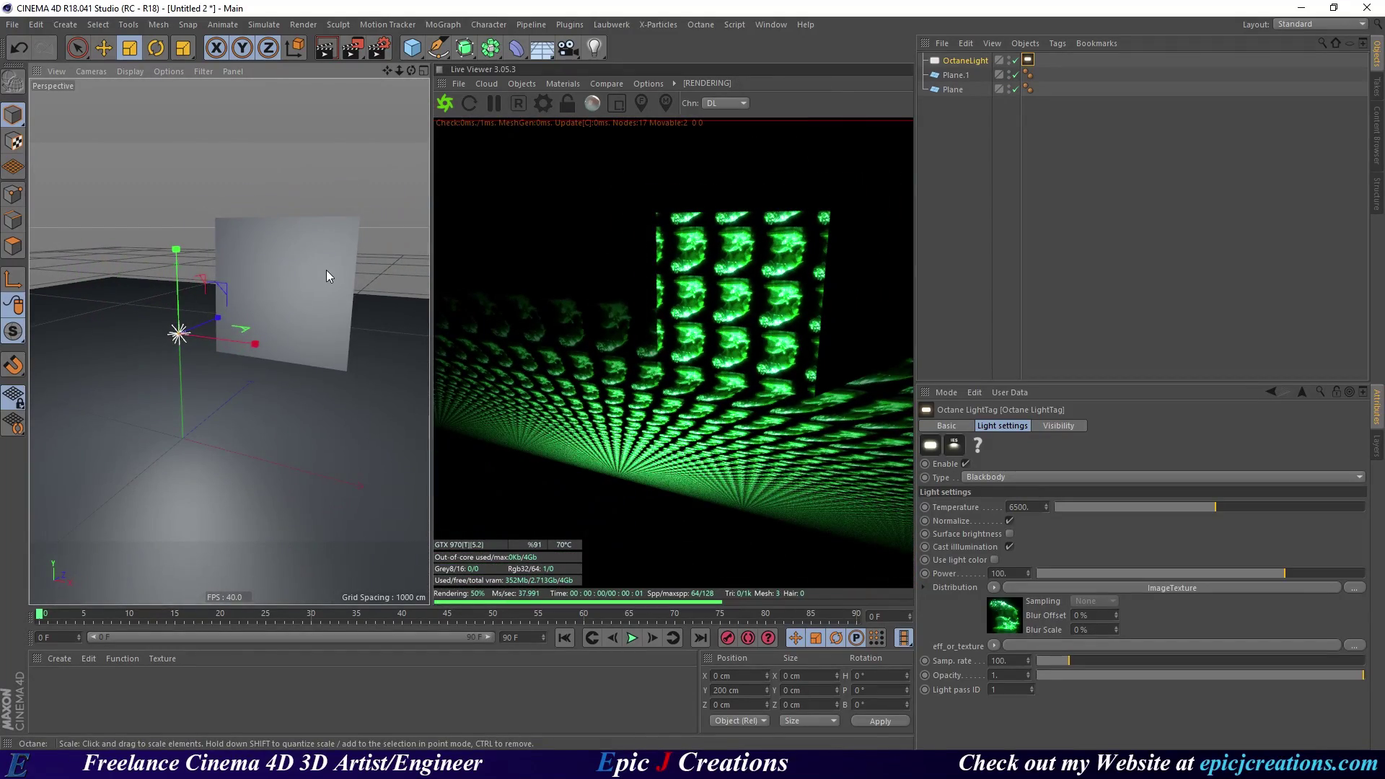
left_click_drag(326, 270, 266, 285, "alt")
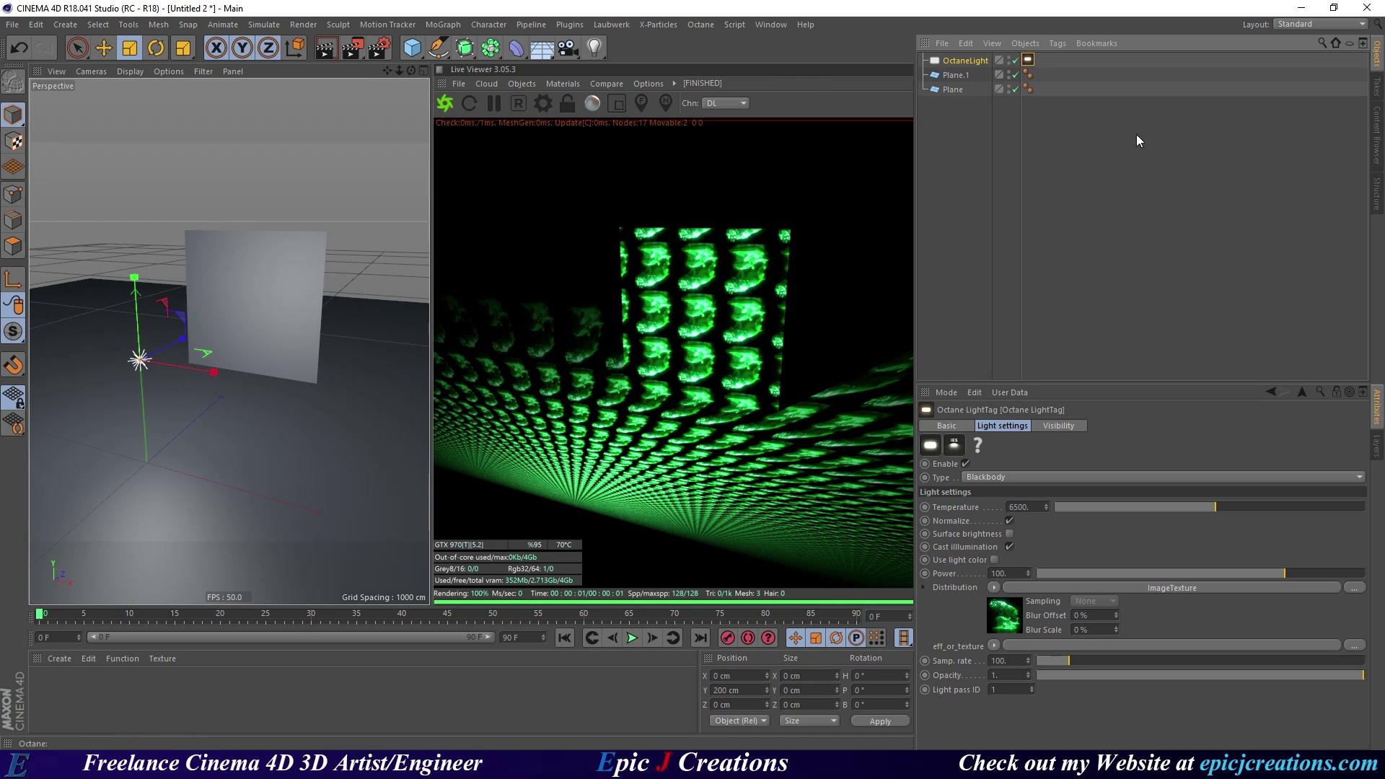
Set the rhino ImageTexture's Border mode from Wrap around to Black color.
left_click(1004, 619)
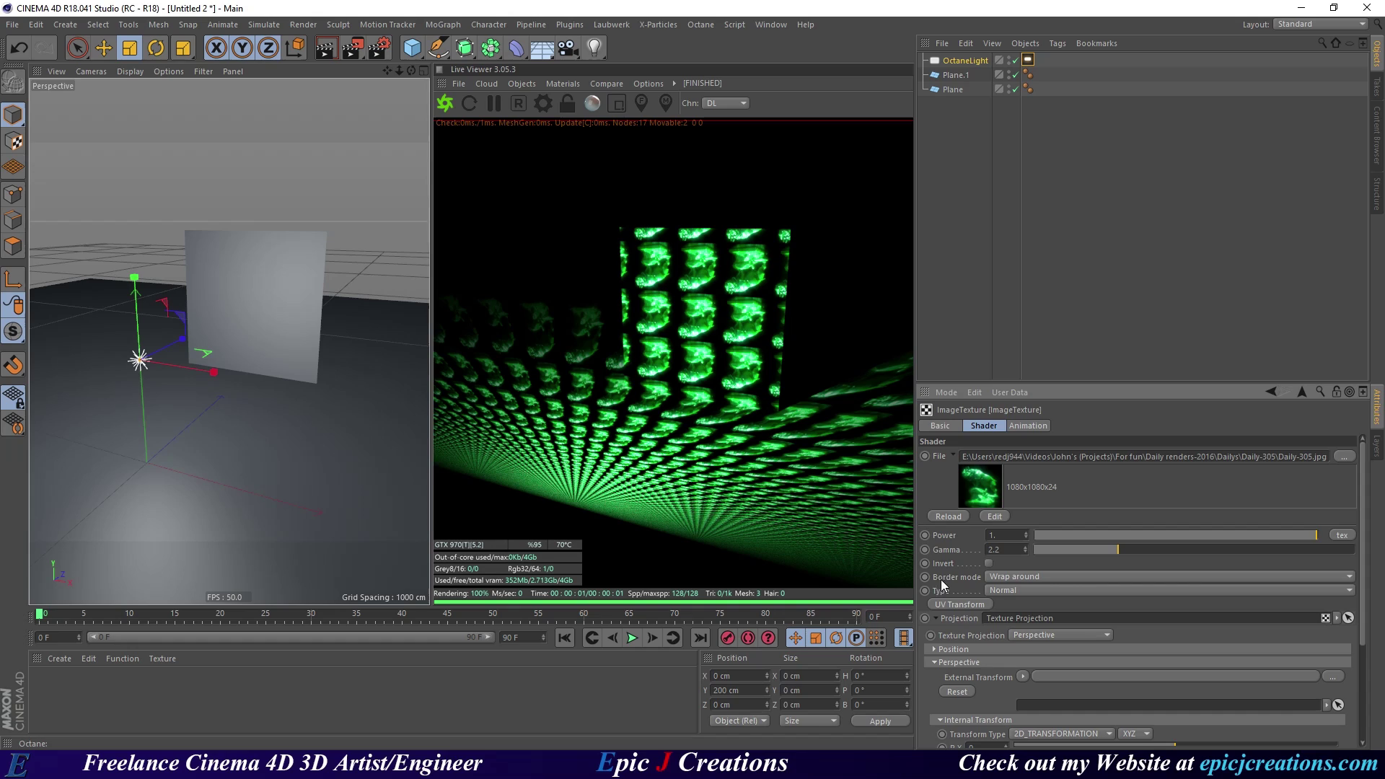
left_click(1032, 577)
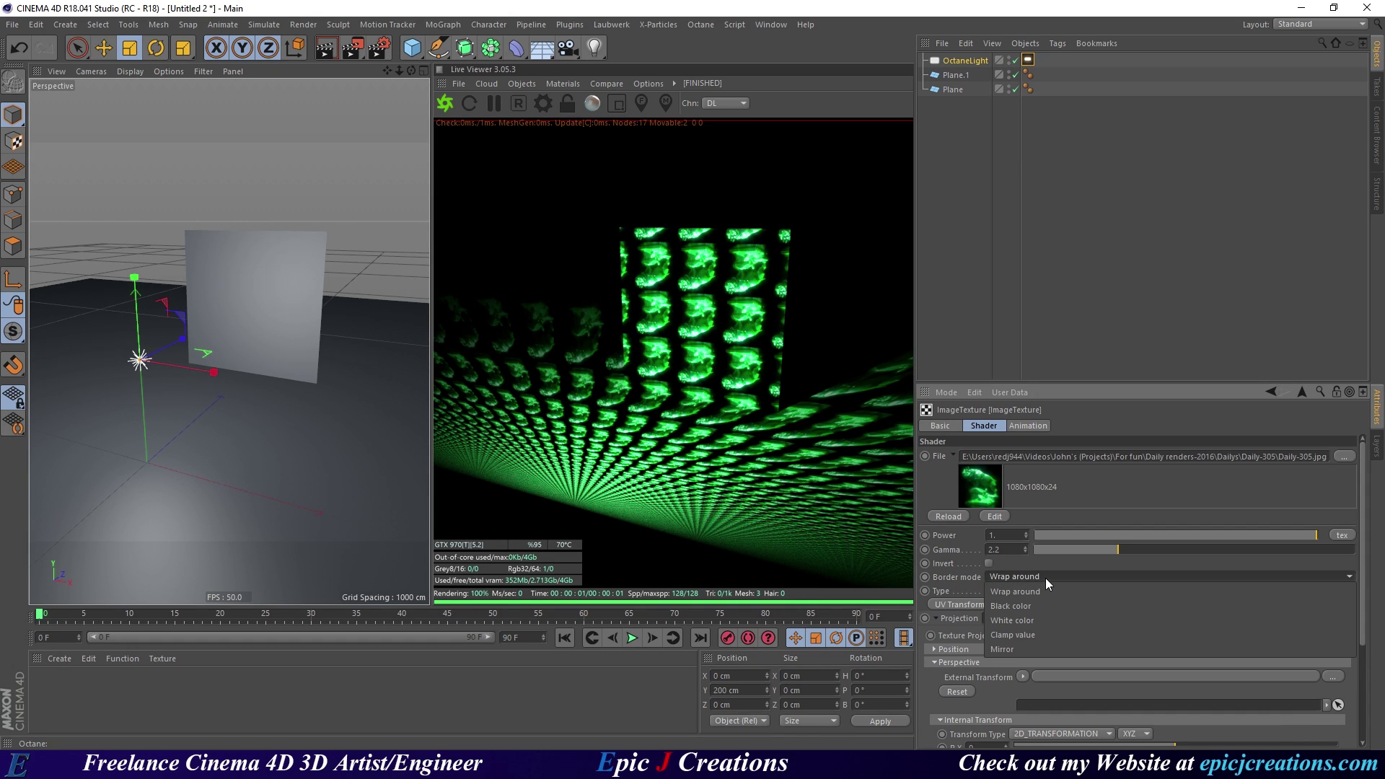
left_click(1032, 608)
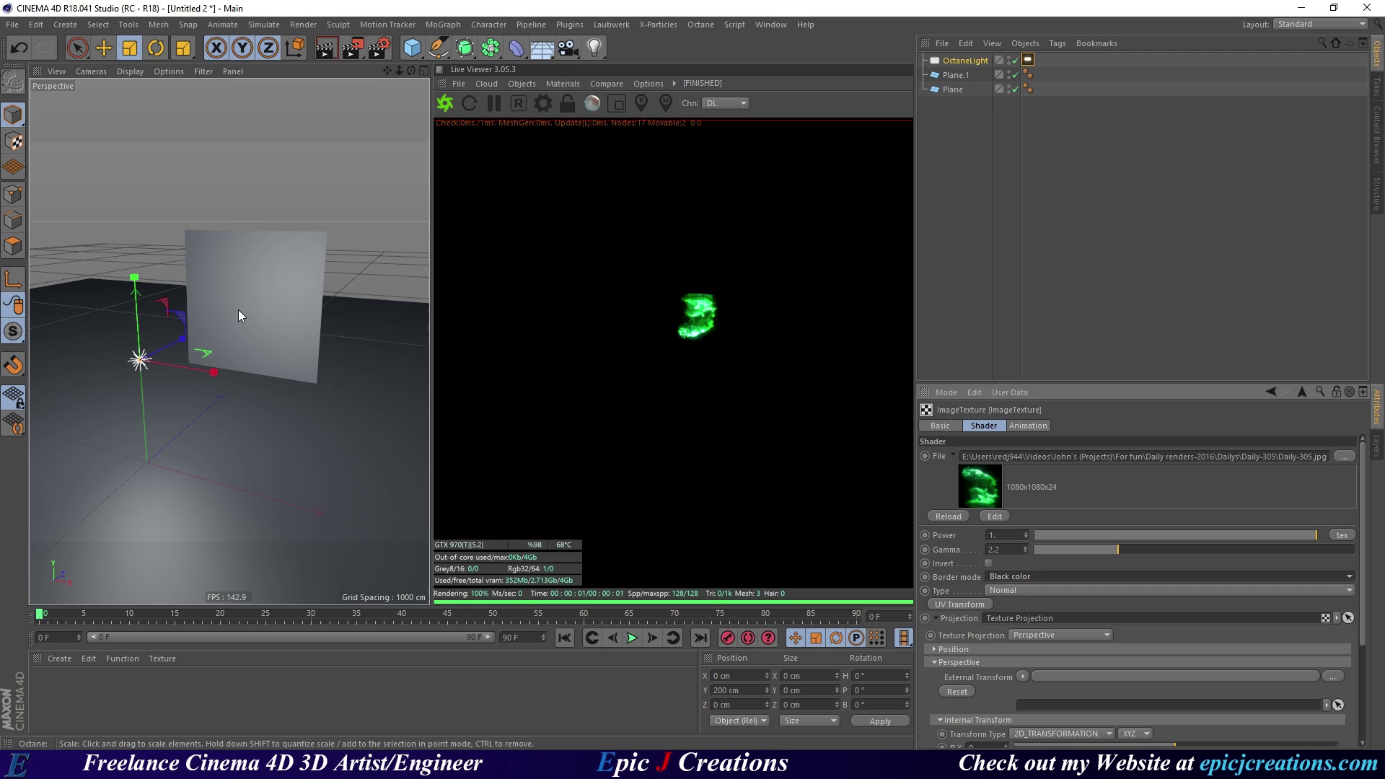
scroll(249, 317, "up", 3)
scroll(264, 322, "up", 1)
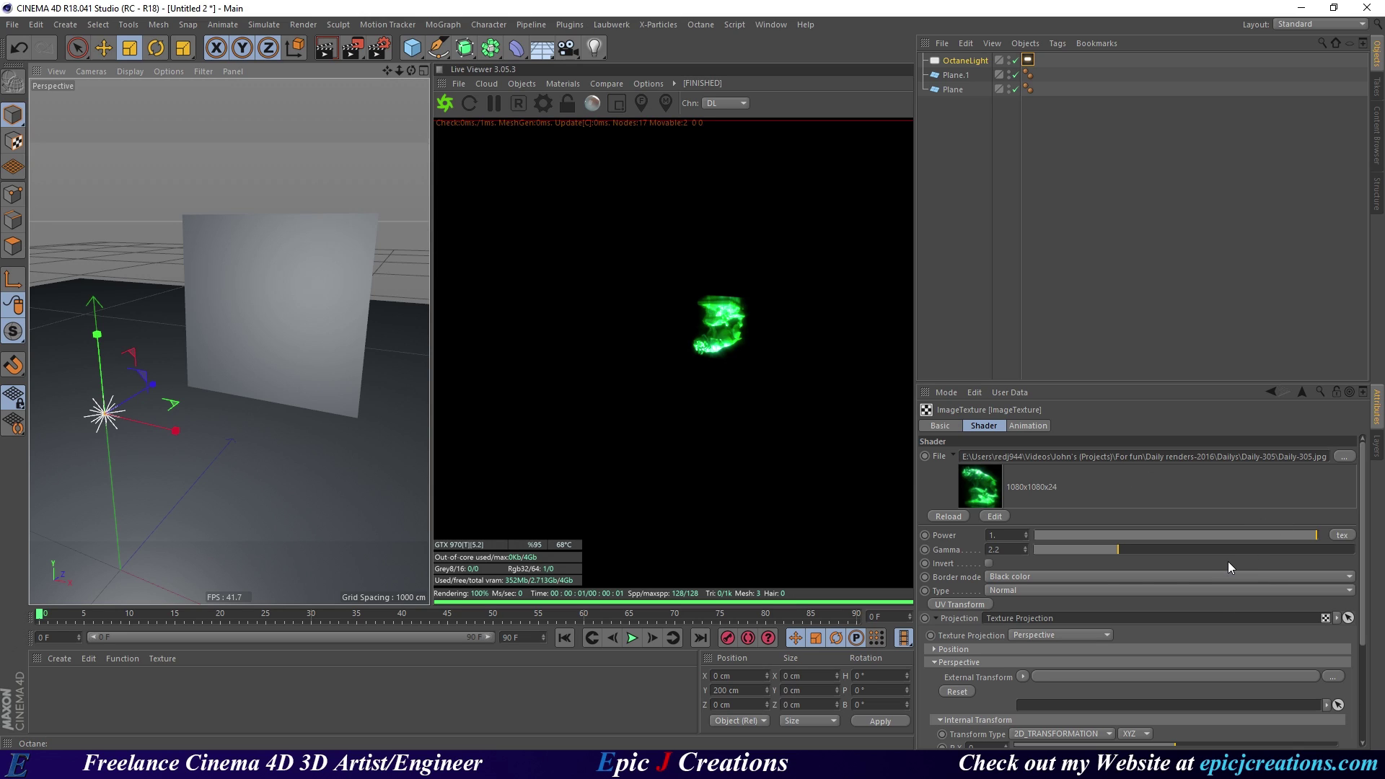
Enlarge the projected image to S.X about 0.29 and set its R.Z rotation to 180.
scroll(1228, 555, "down", 5)
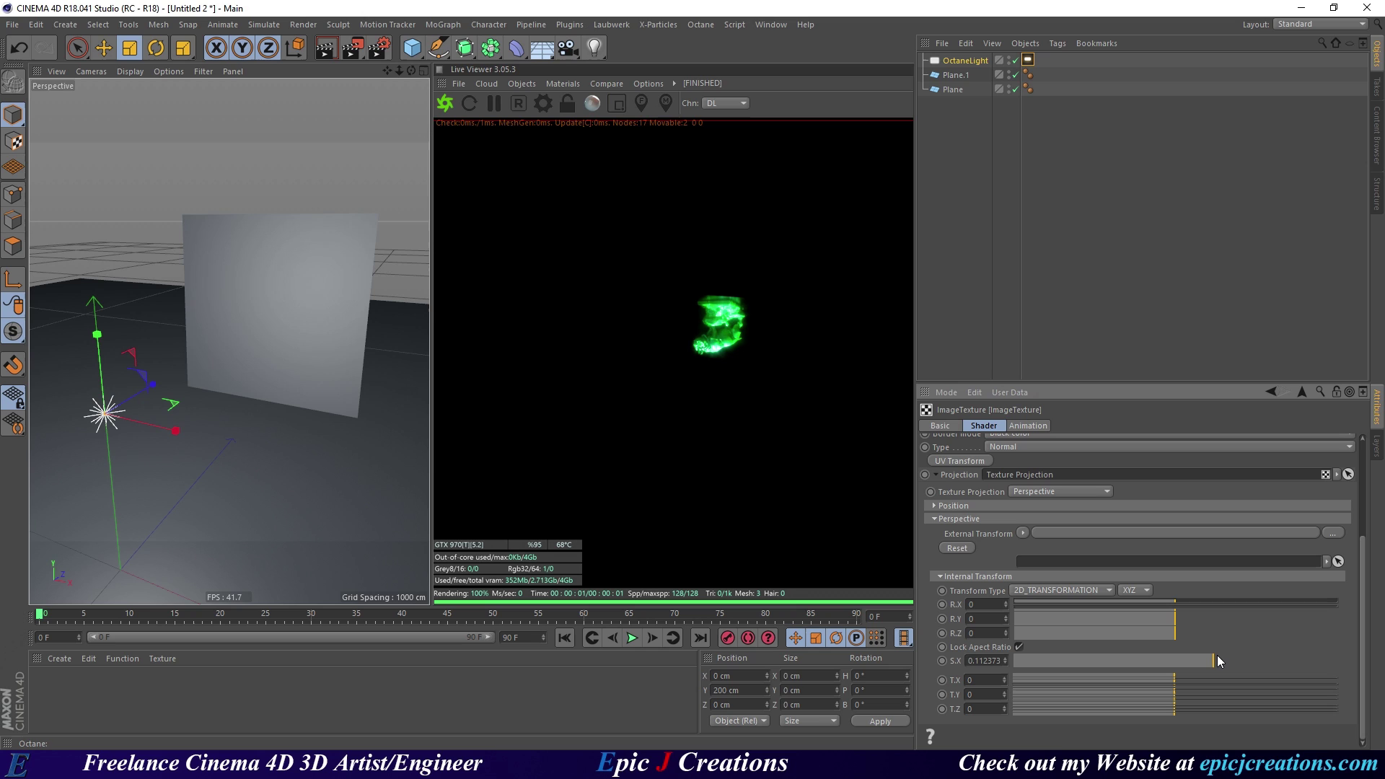
mouse_move(1217, 657)
left_mouse_down()
mouse_move(1268, 669)
mouse_move(1241, 668)
left_mouse_up()
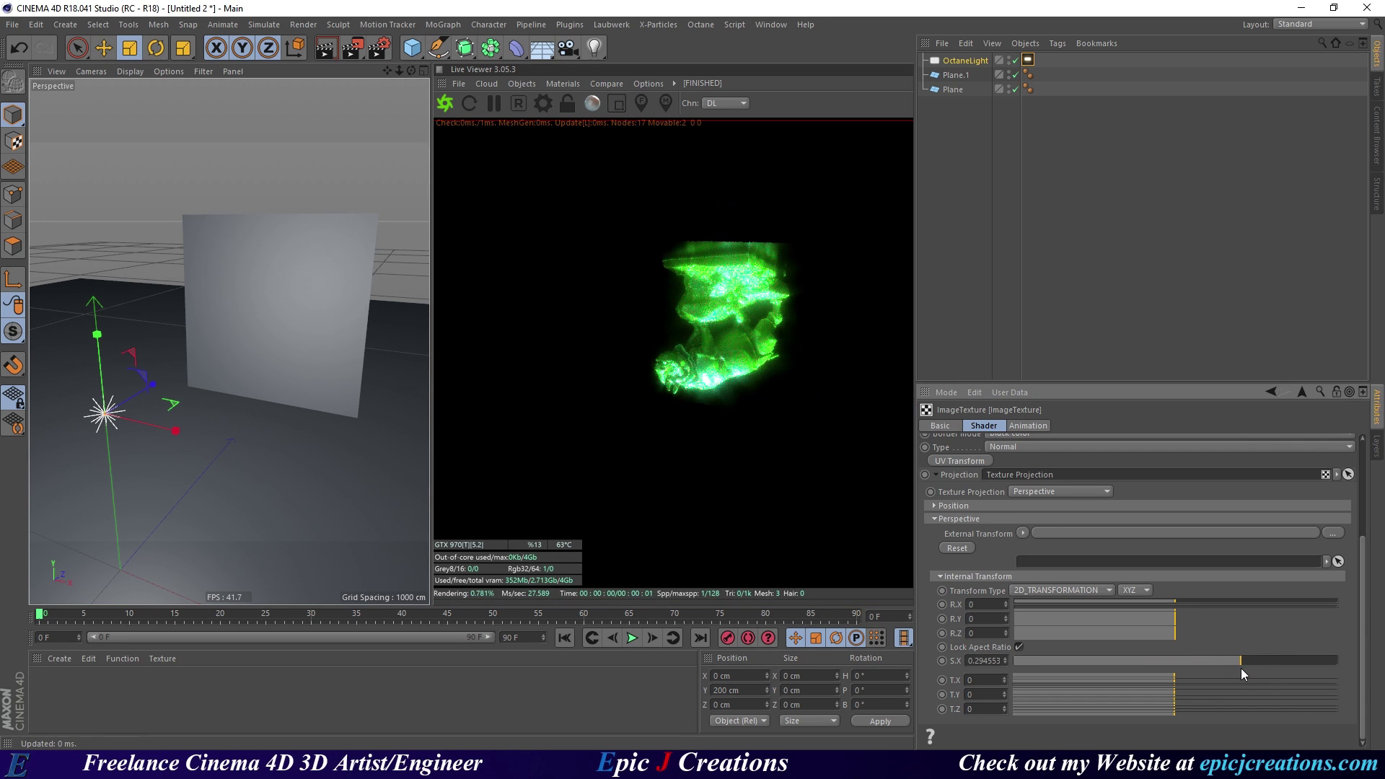
left_click_drag(1241, 668, 1240, 668)
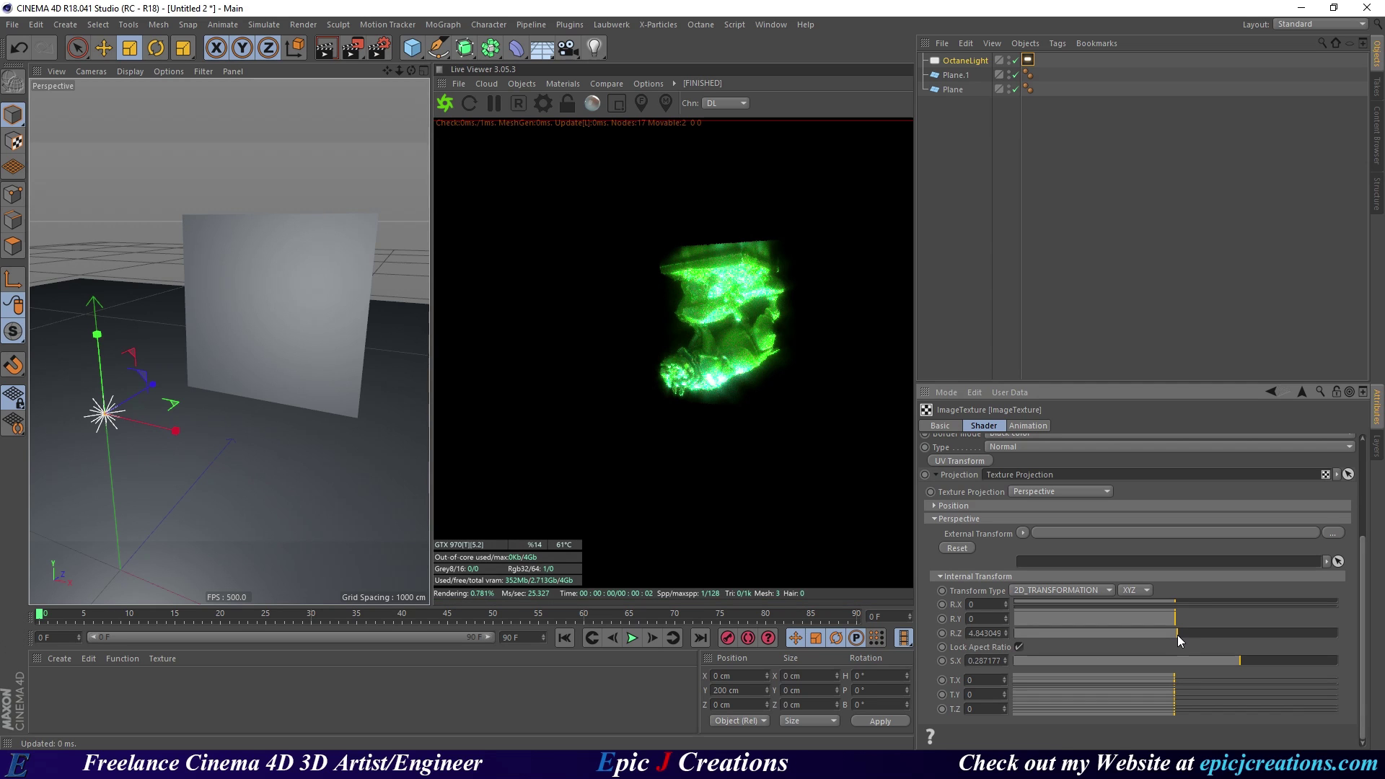
left_click_drag(1178, 637, 1197, 635)
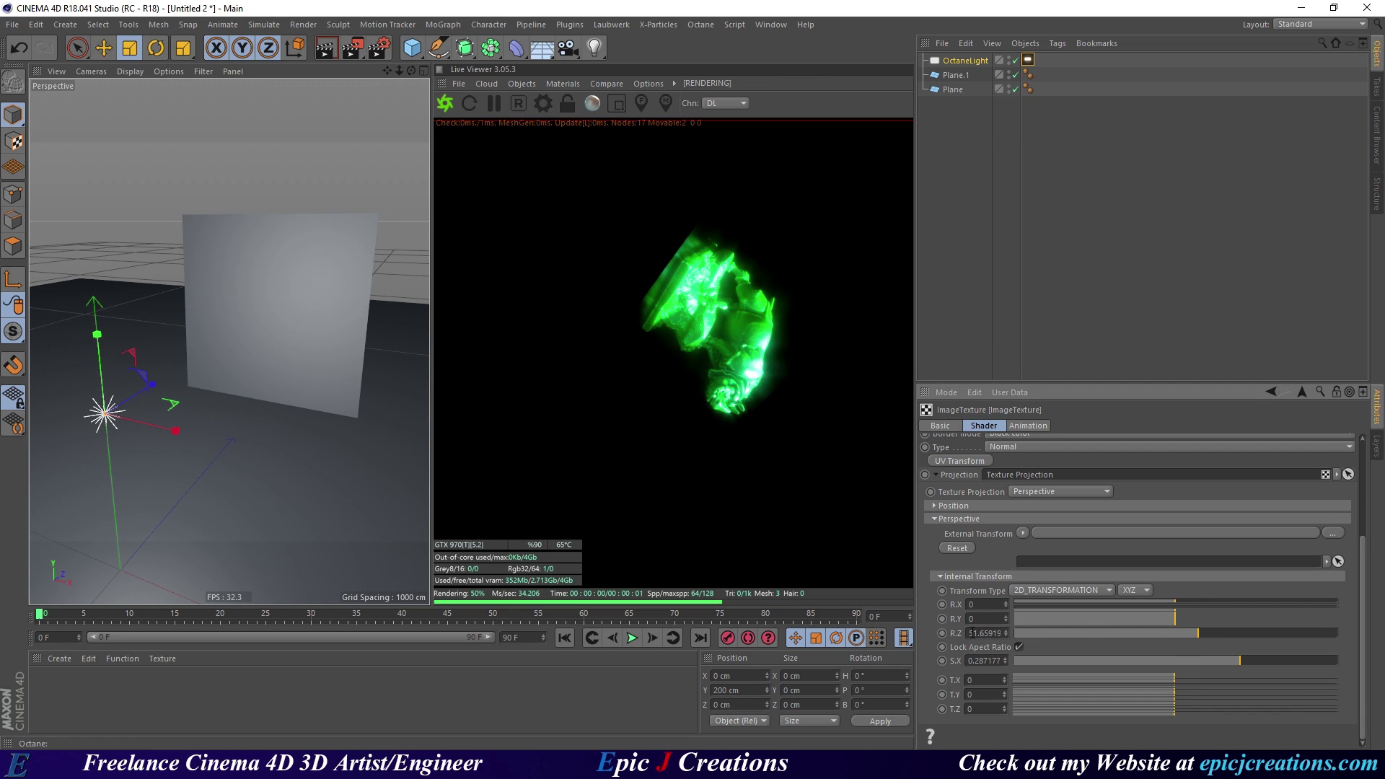
double_click(972, 633)
type("180")
key("Return")
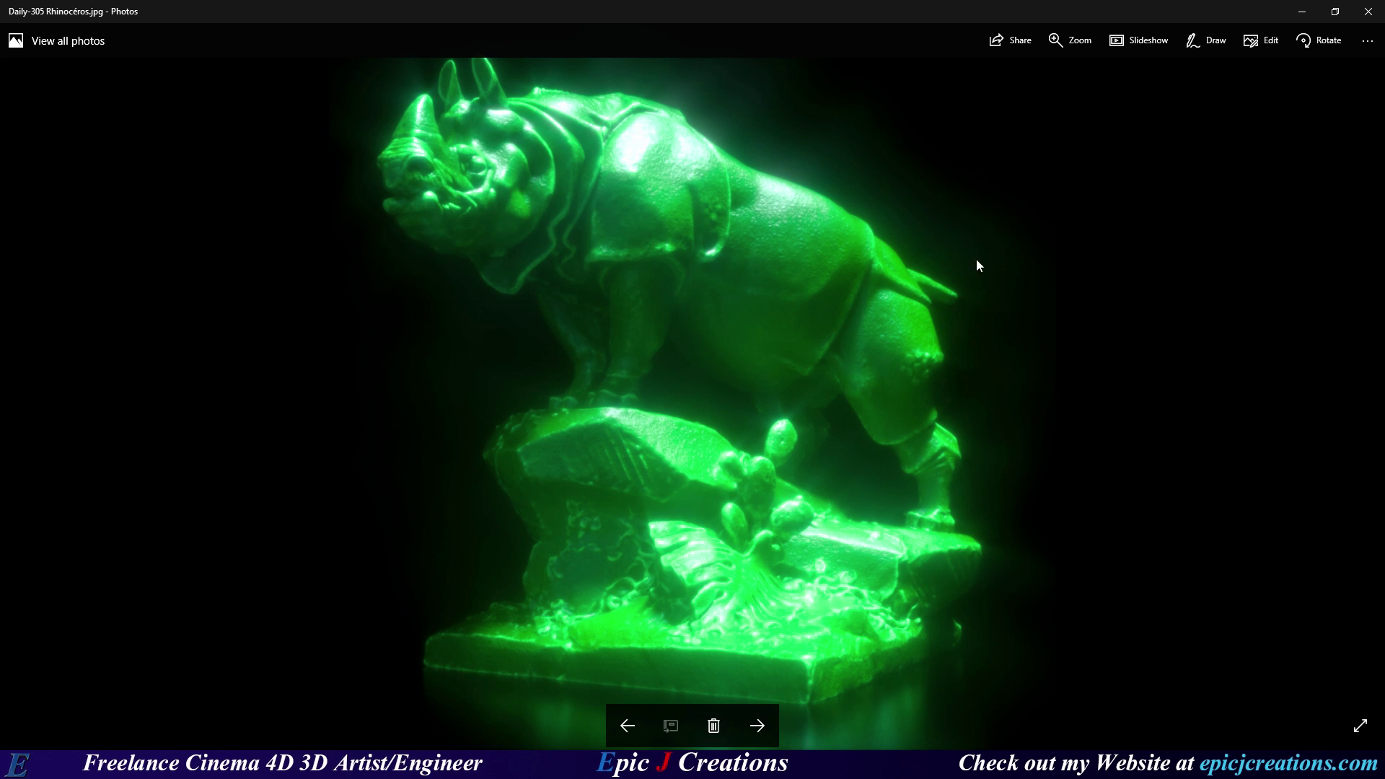
Close the Photos window showing Daily-305 Rhinocéros.jpg.
left_click(1369, 12)
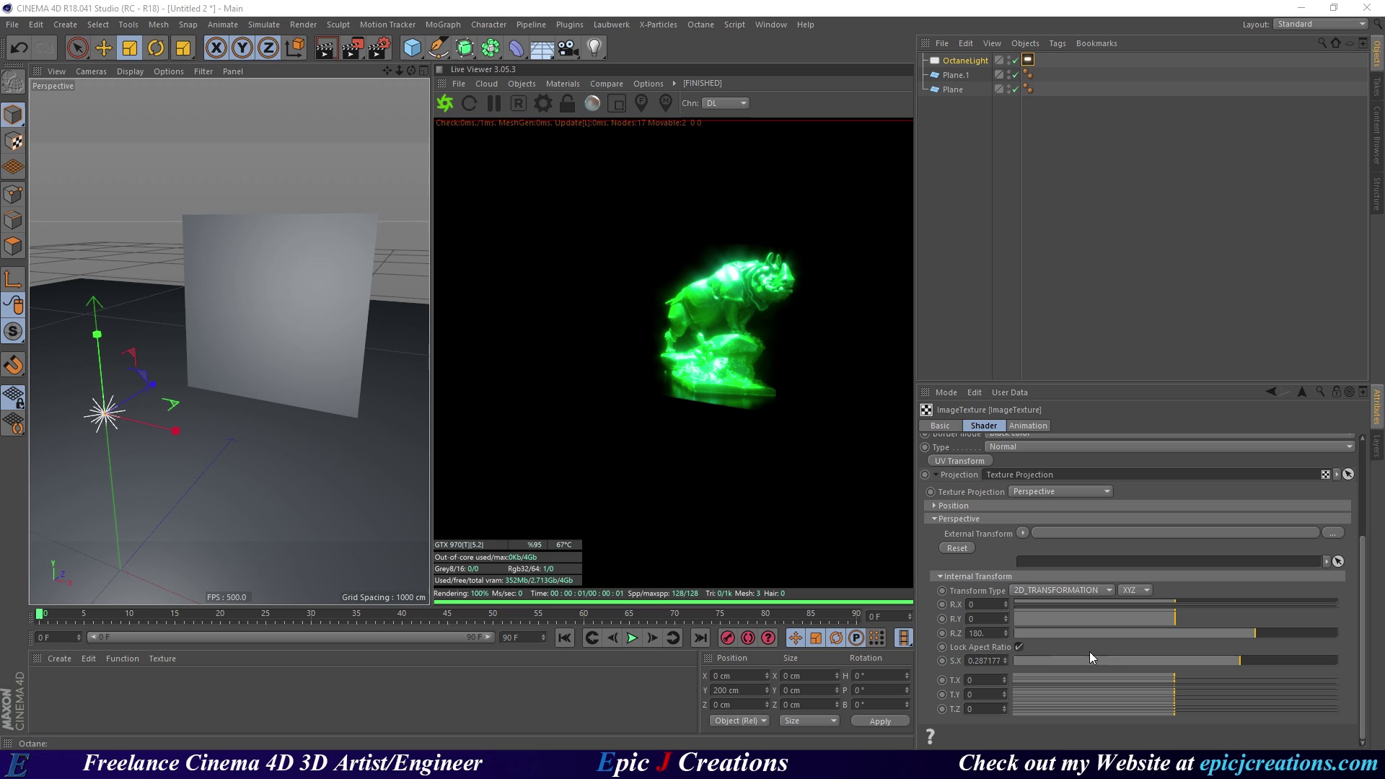
Scale the texture to 0.3 on X, Y and Z with aspect unlocked, then mirror X to -0.3.
left_click(970, 662)
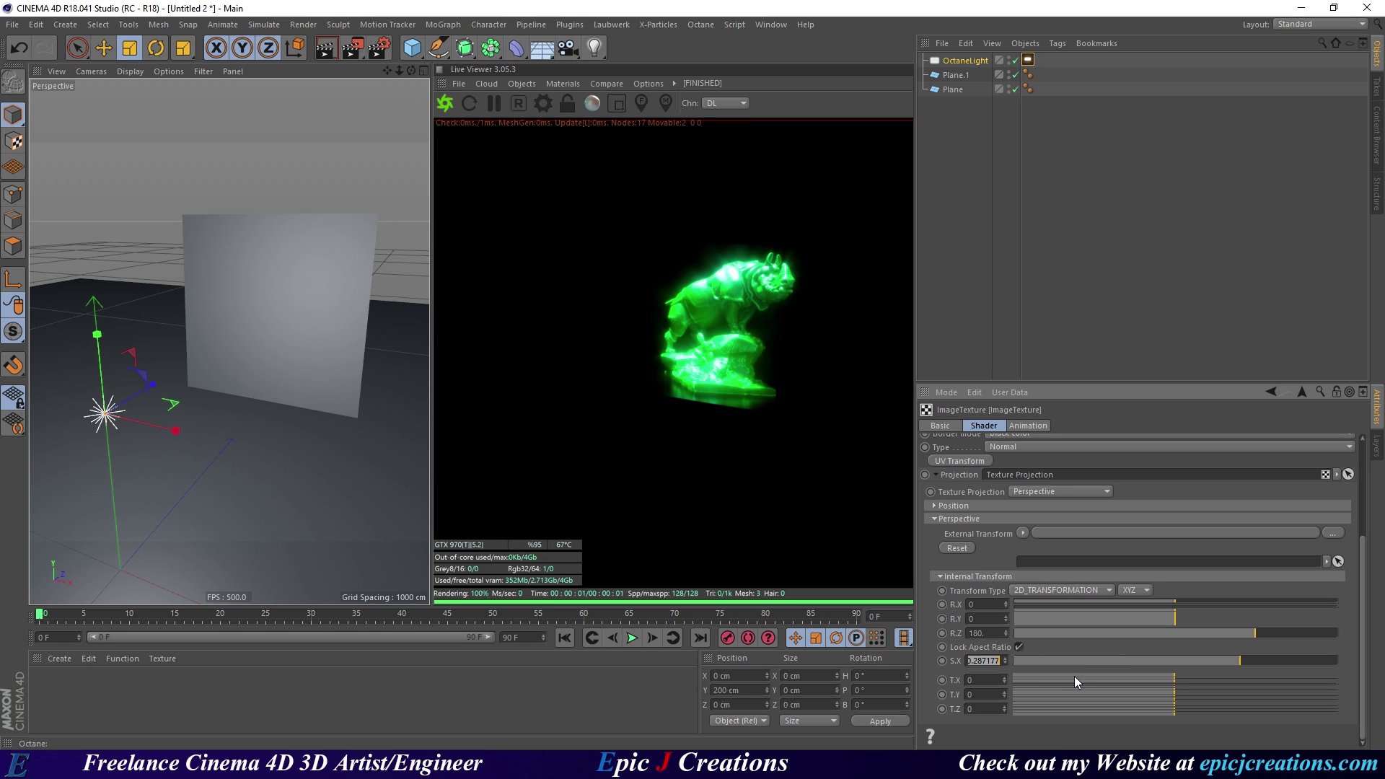
type("0.3")
key("Return")
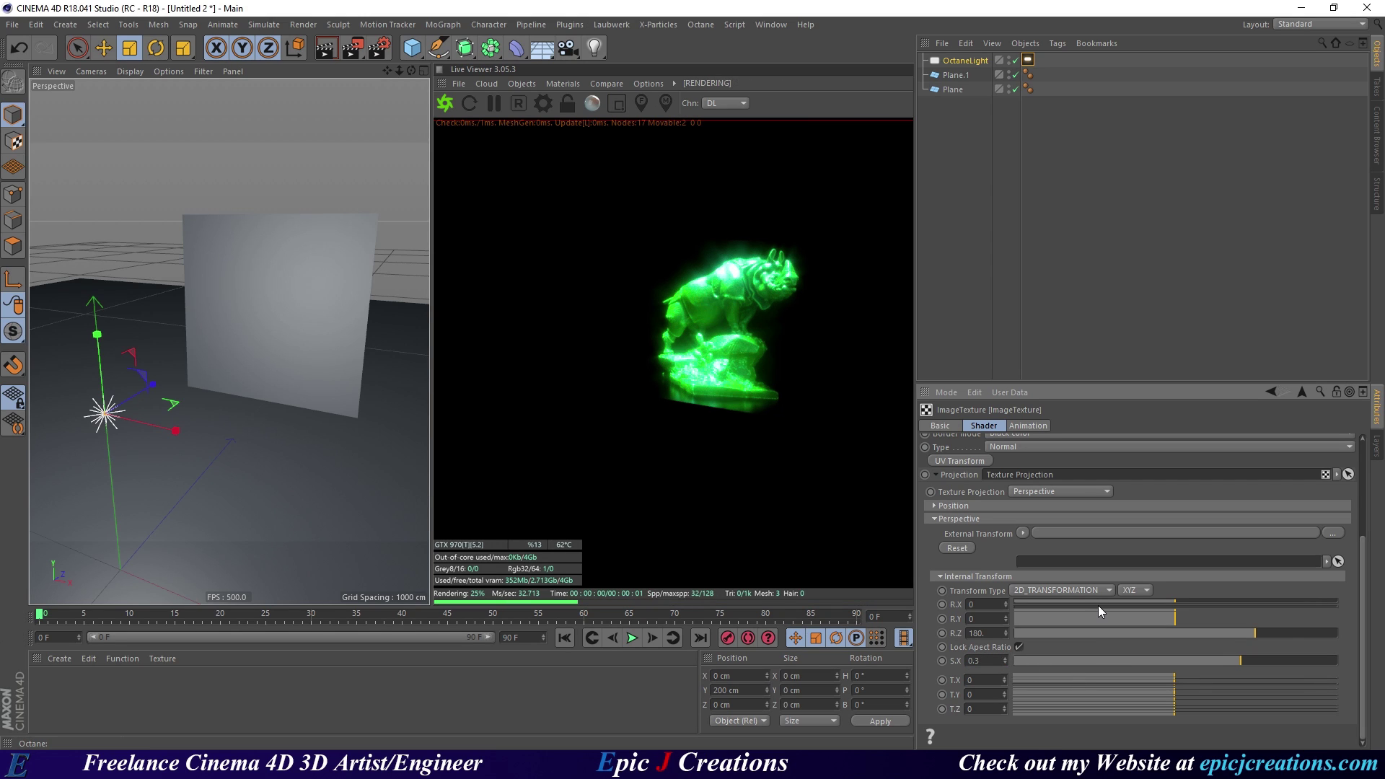
left_click(1019, 646)
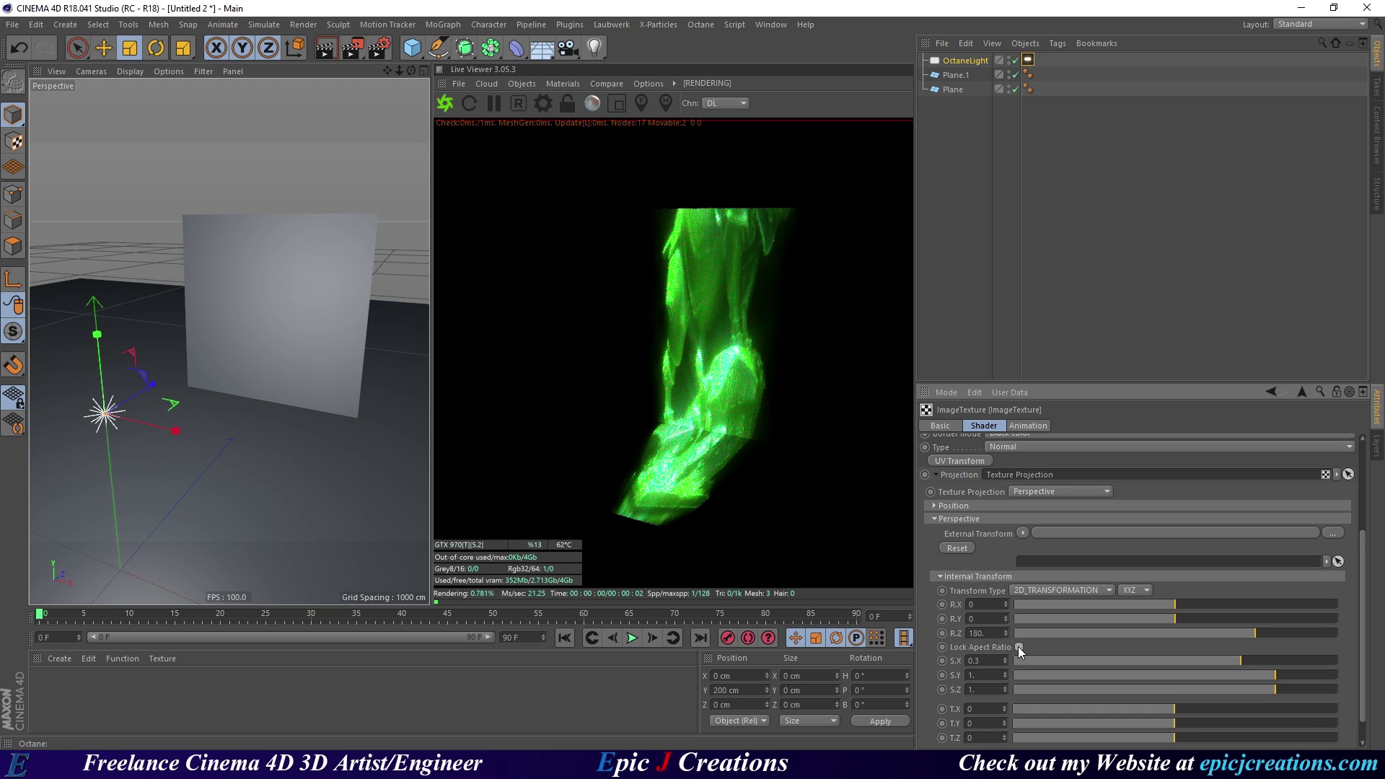
double_click(989, 676)
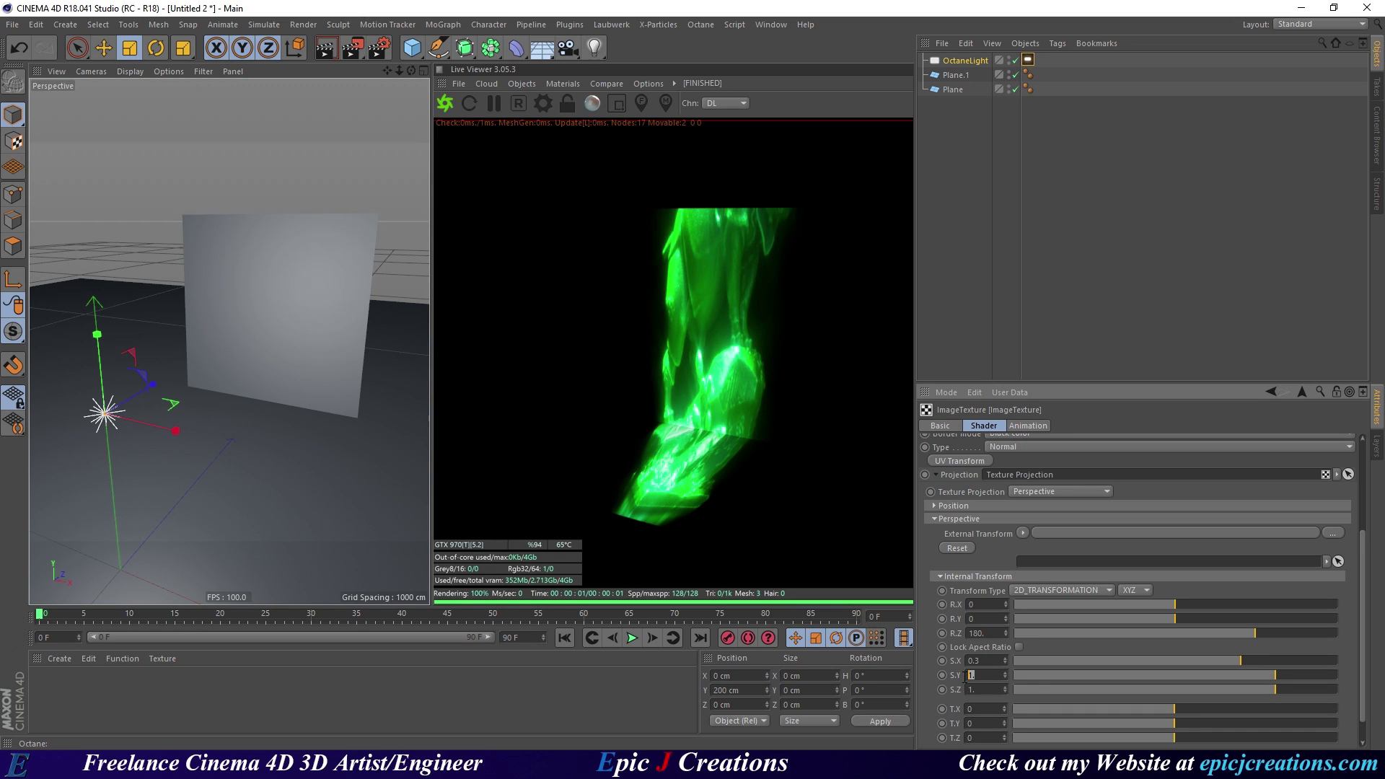
type("0.3")
key("Tab")
type("0.3")
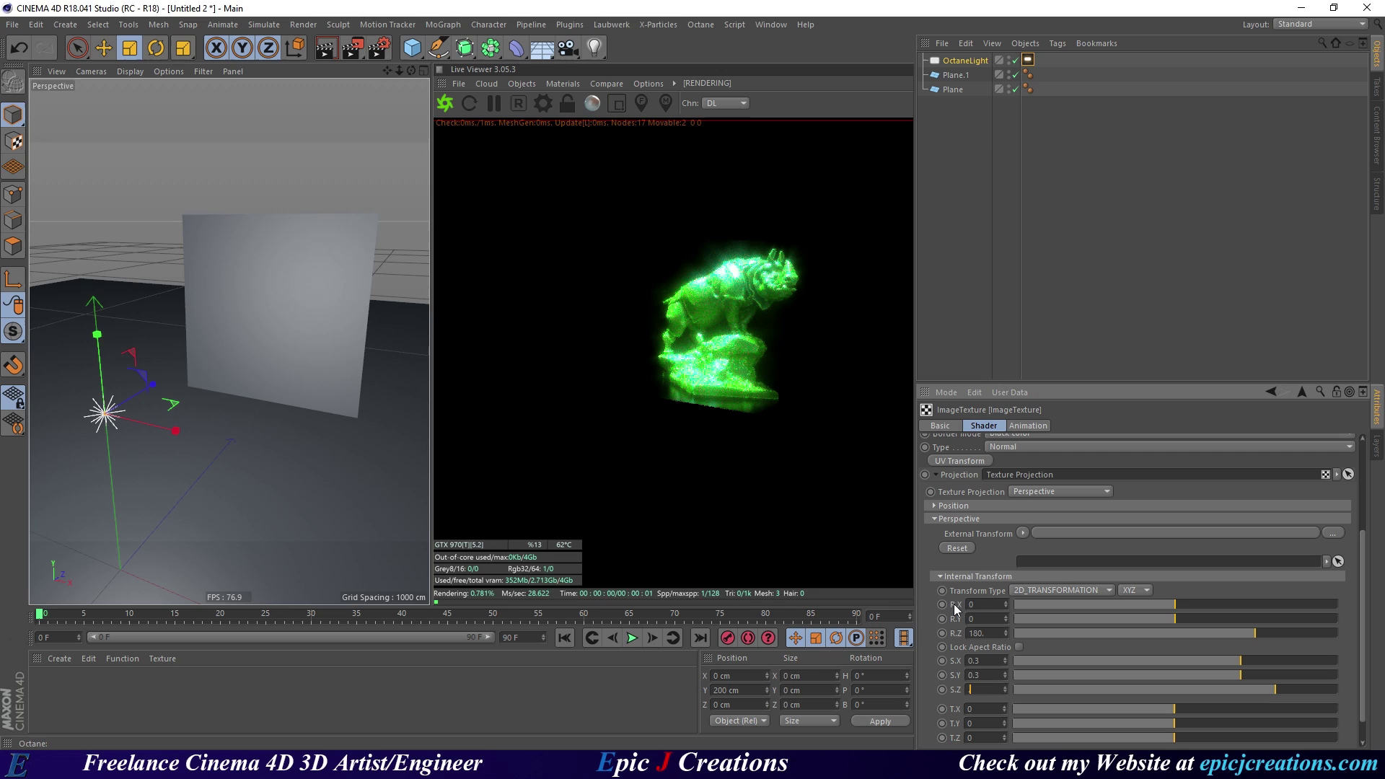
key("Return")
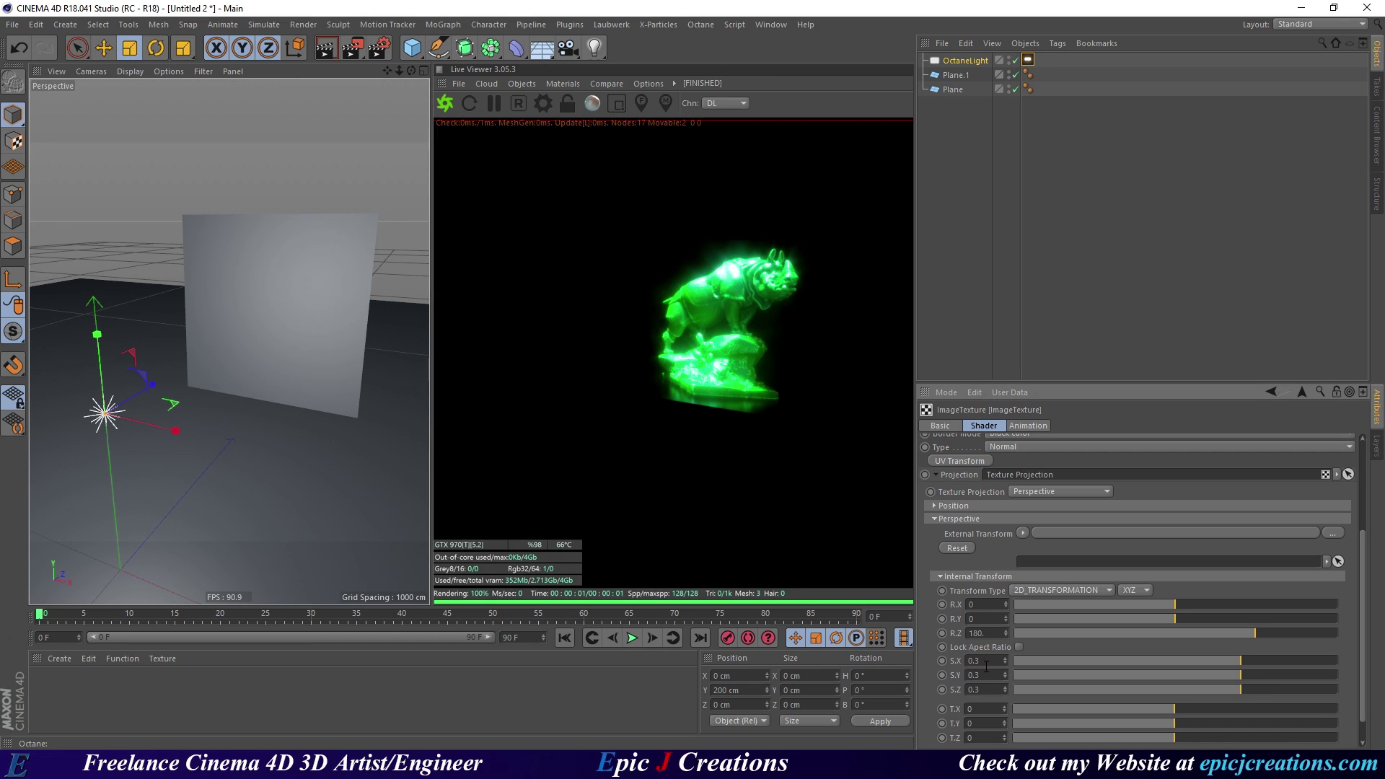
key("Return")
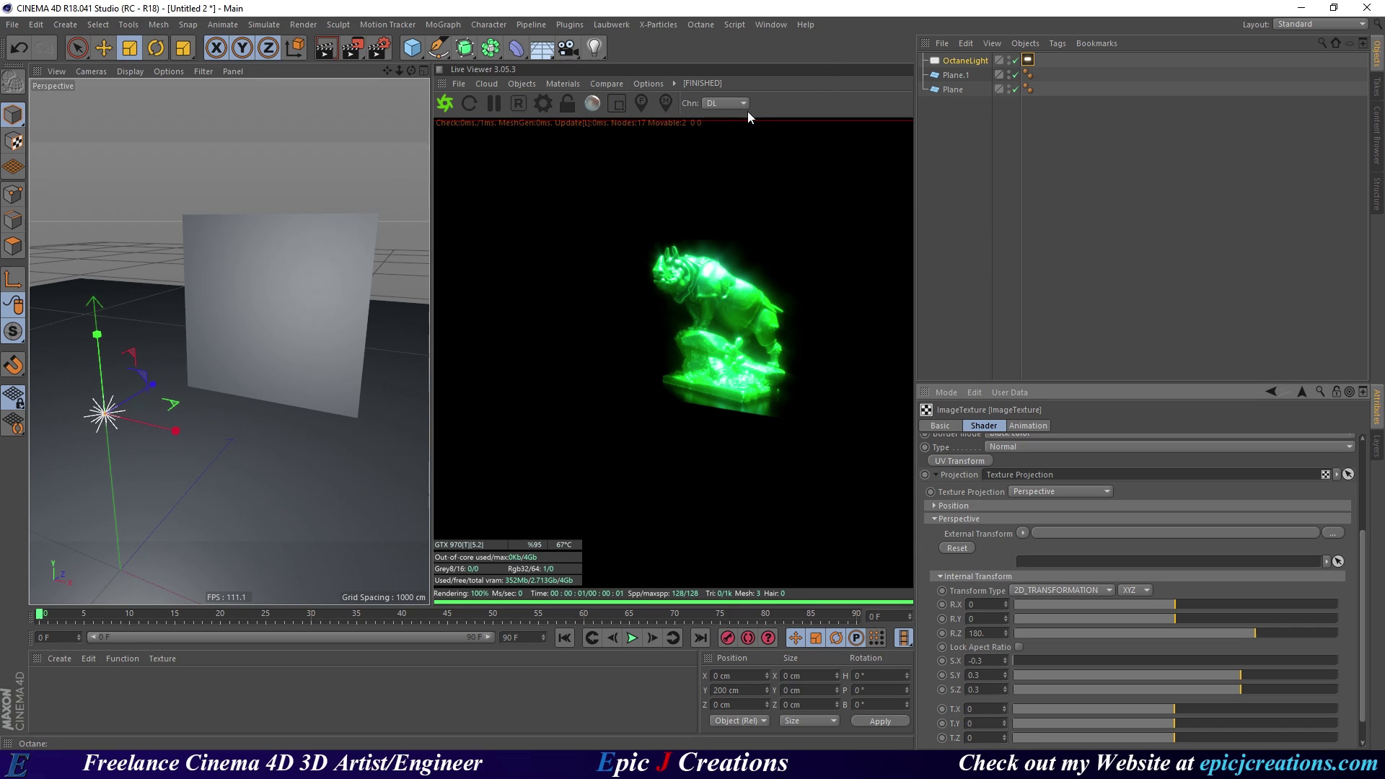
Switch the Live Viewer's Chn kernel from DL to PT.
left_click(728, 102)
left_click(724, 136)
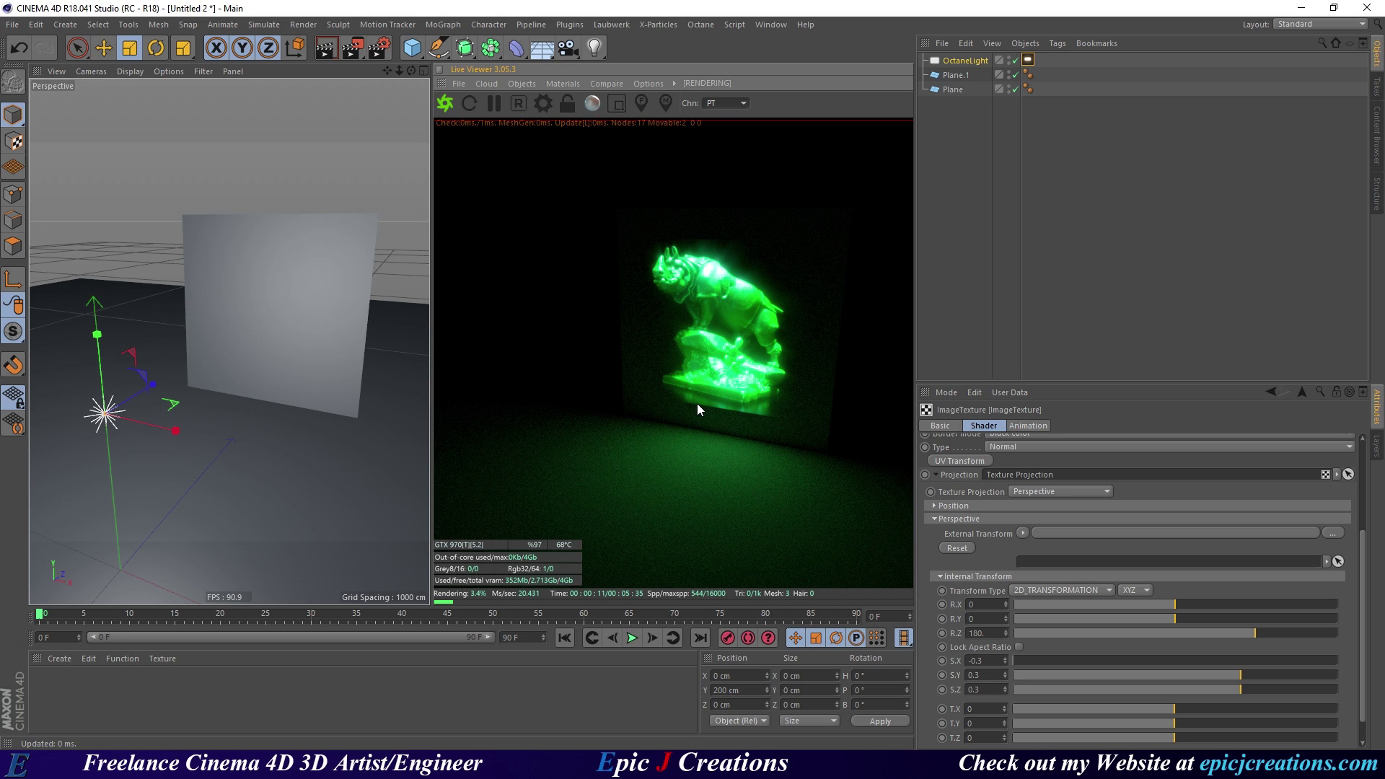
Return the kernel to DL and set Octane Settings' GI mode to GI_DIFFUSE.
left_click(729, 103)
left_click(724, 114)
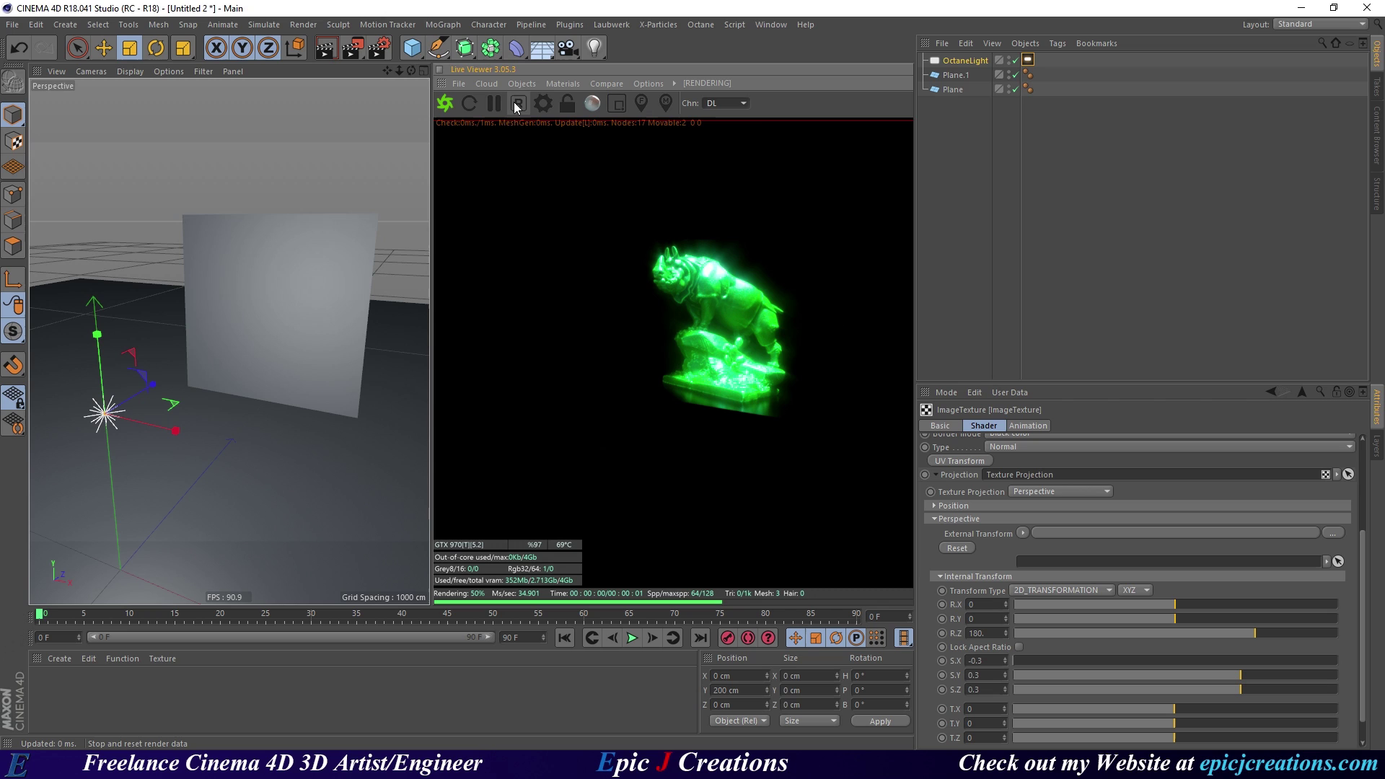
left_click(541, 103)
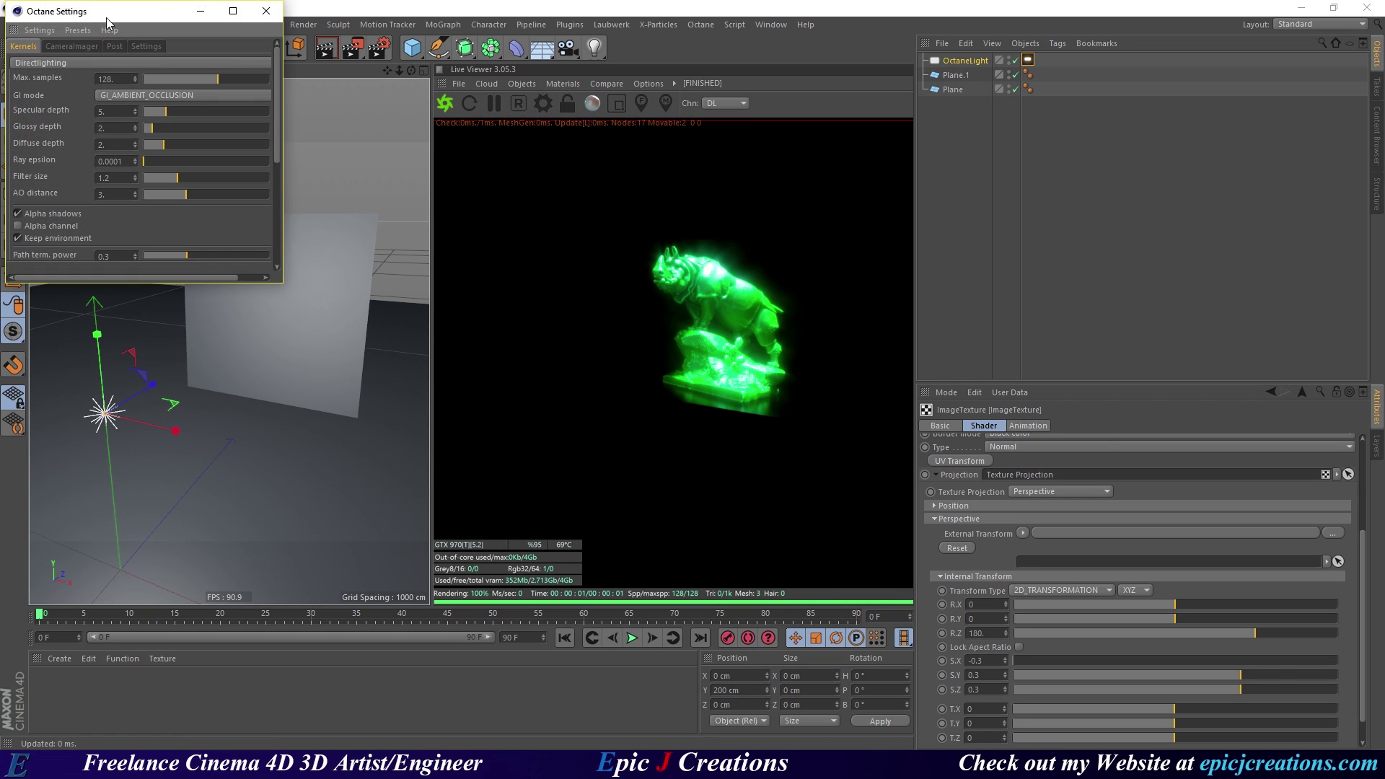
left_click_drag(107, 20, 243, 113)
left_click(254, 188)
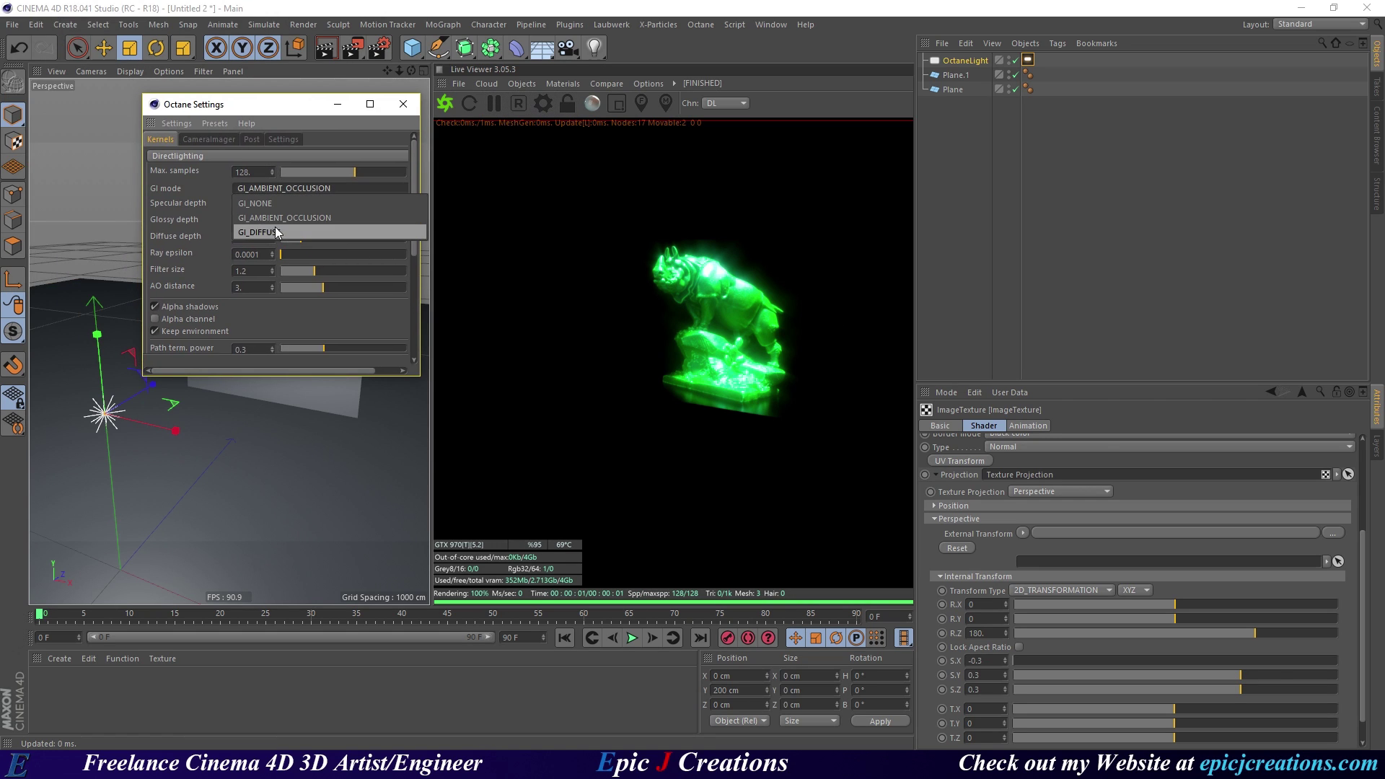
left_click(278, 232)
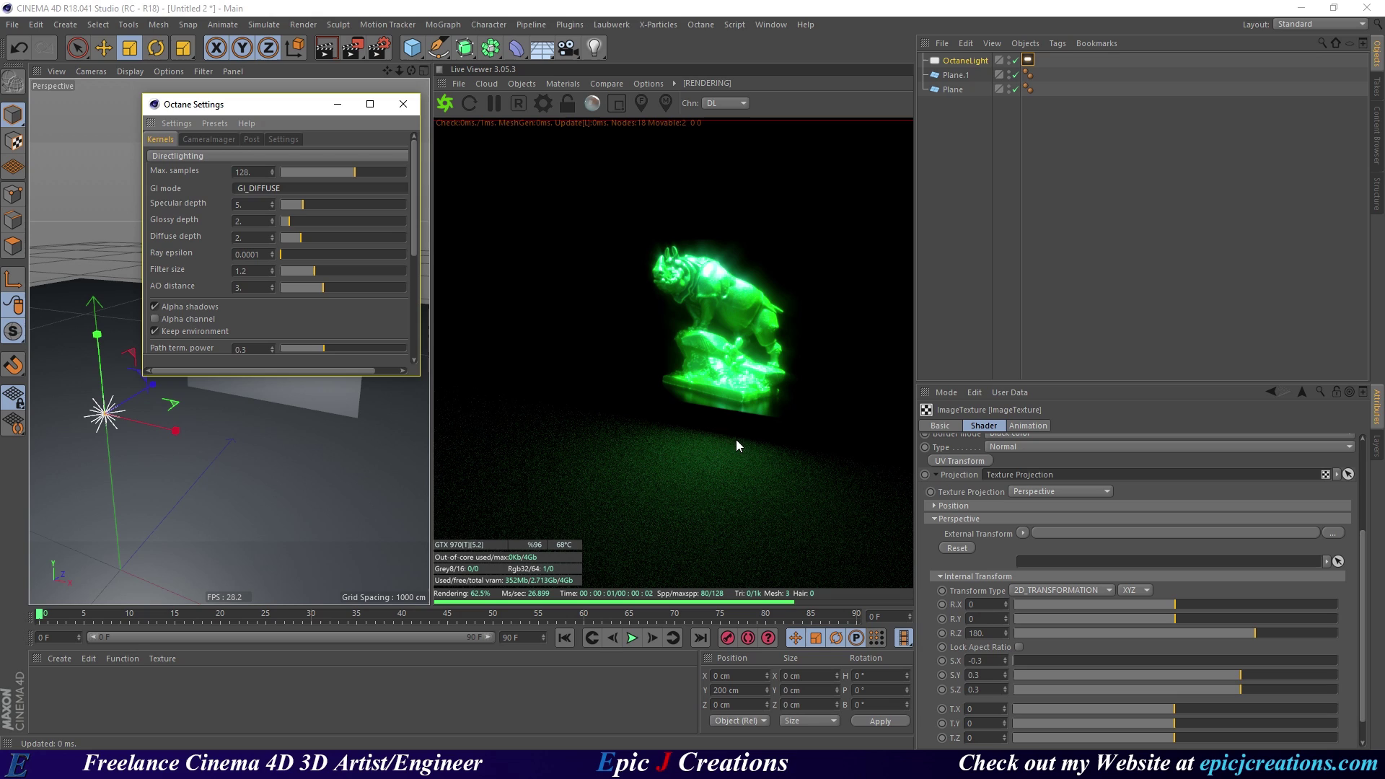
Render the preview with the PT kernel and close the Octane Settings window.
left_click(720, 102)
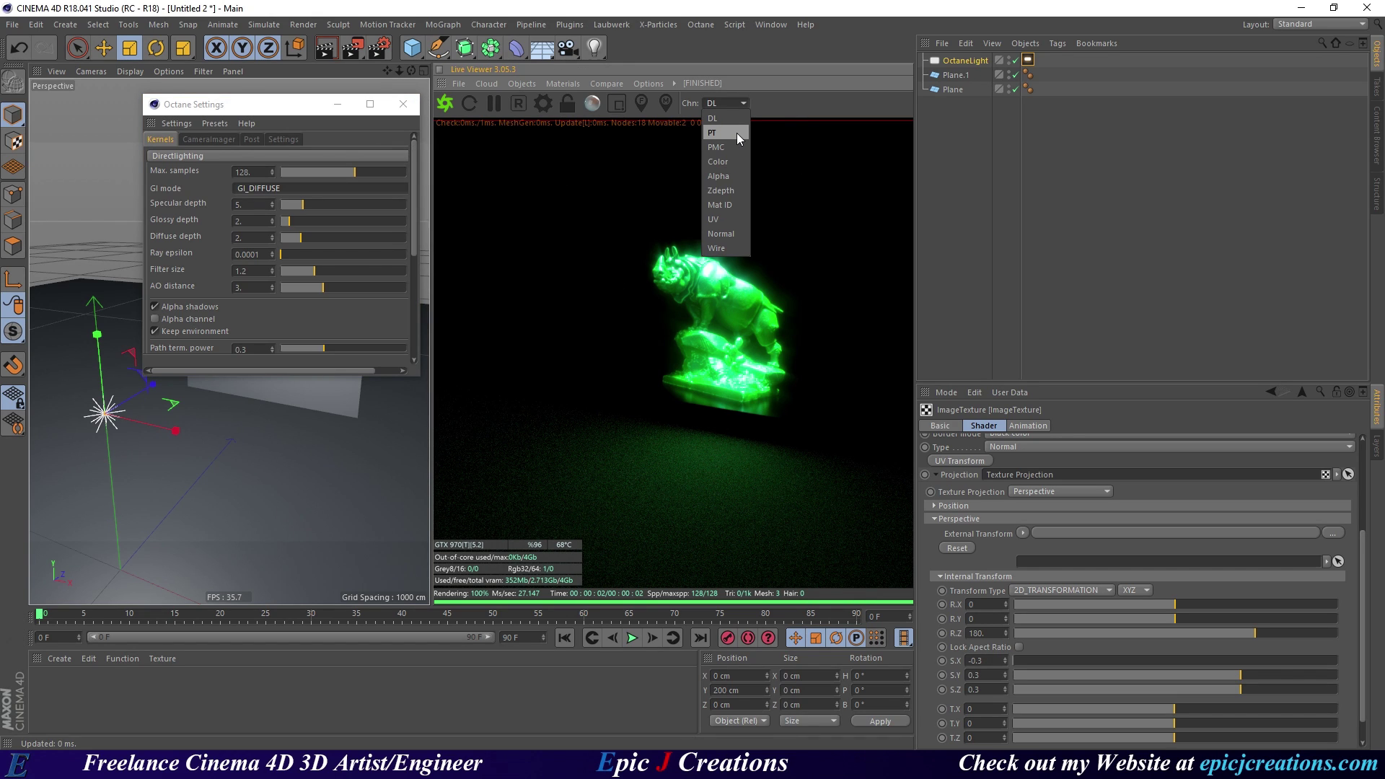
left_click(737, 133)
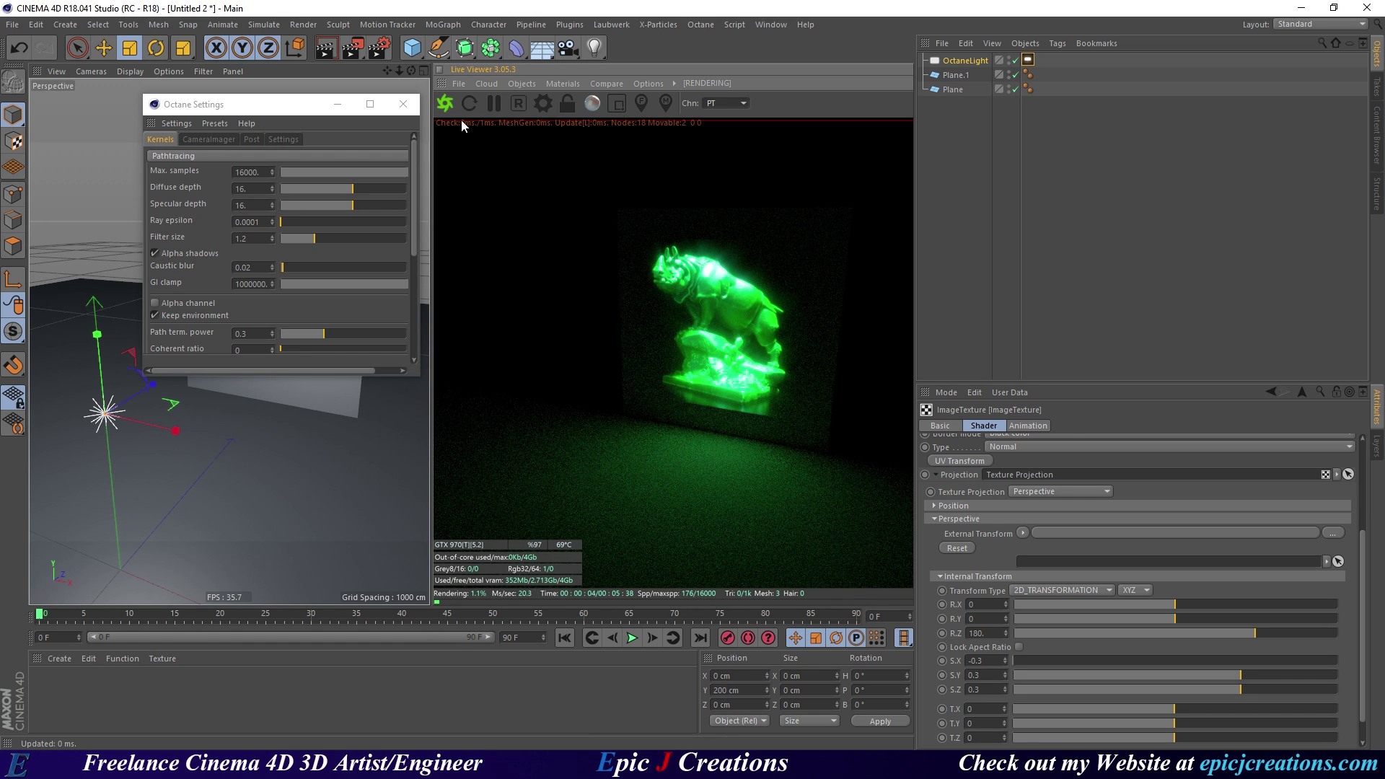
left_click(407, 109)
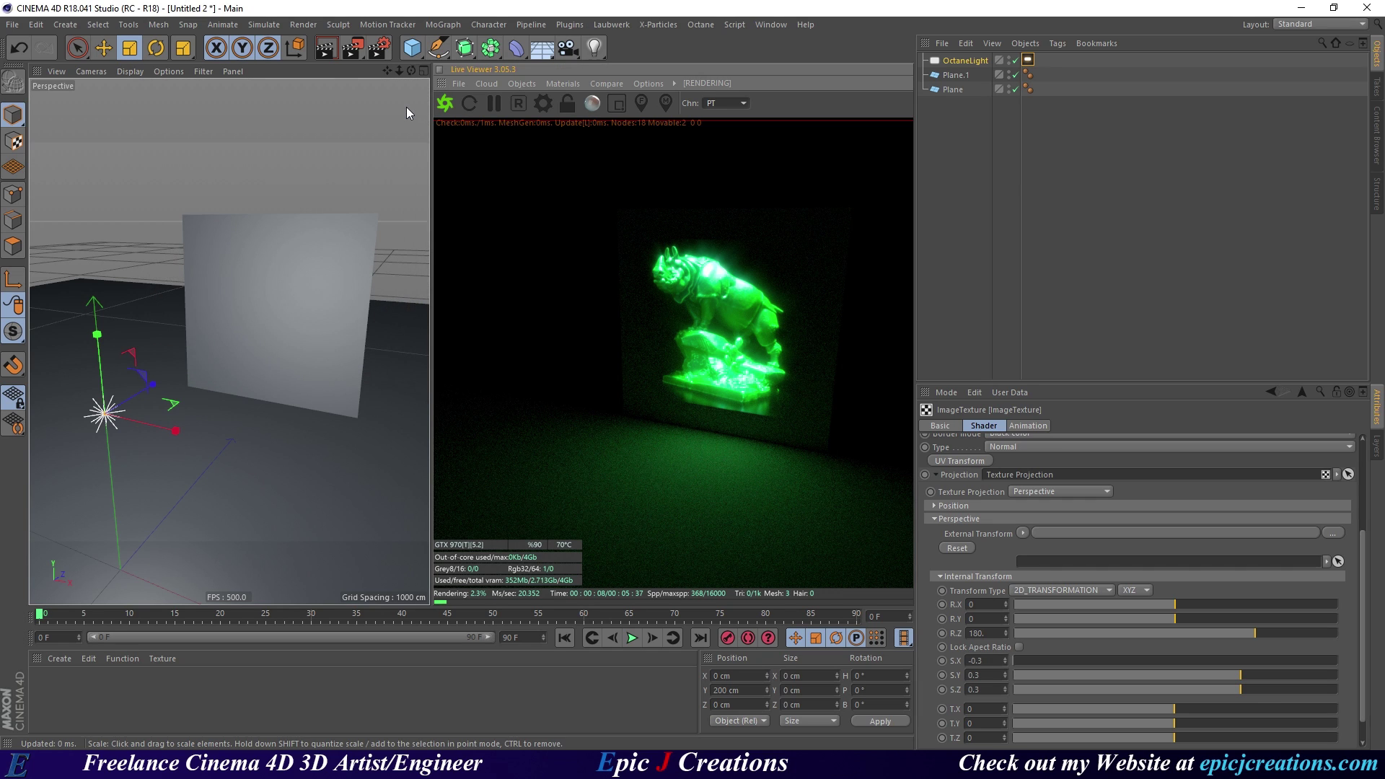
mouse_move(306, 323)
left_mouse_down("alt")
mouse_move(271, 332)
mouse_move(262, 369)
mouse_move(314, 383)
mouse_move(280, 388)
left_mouse_up("alt")
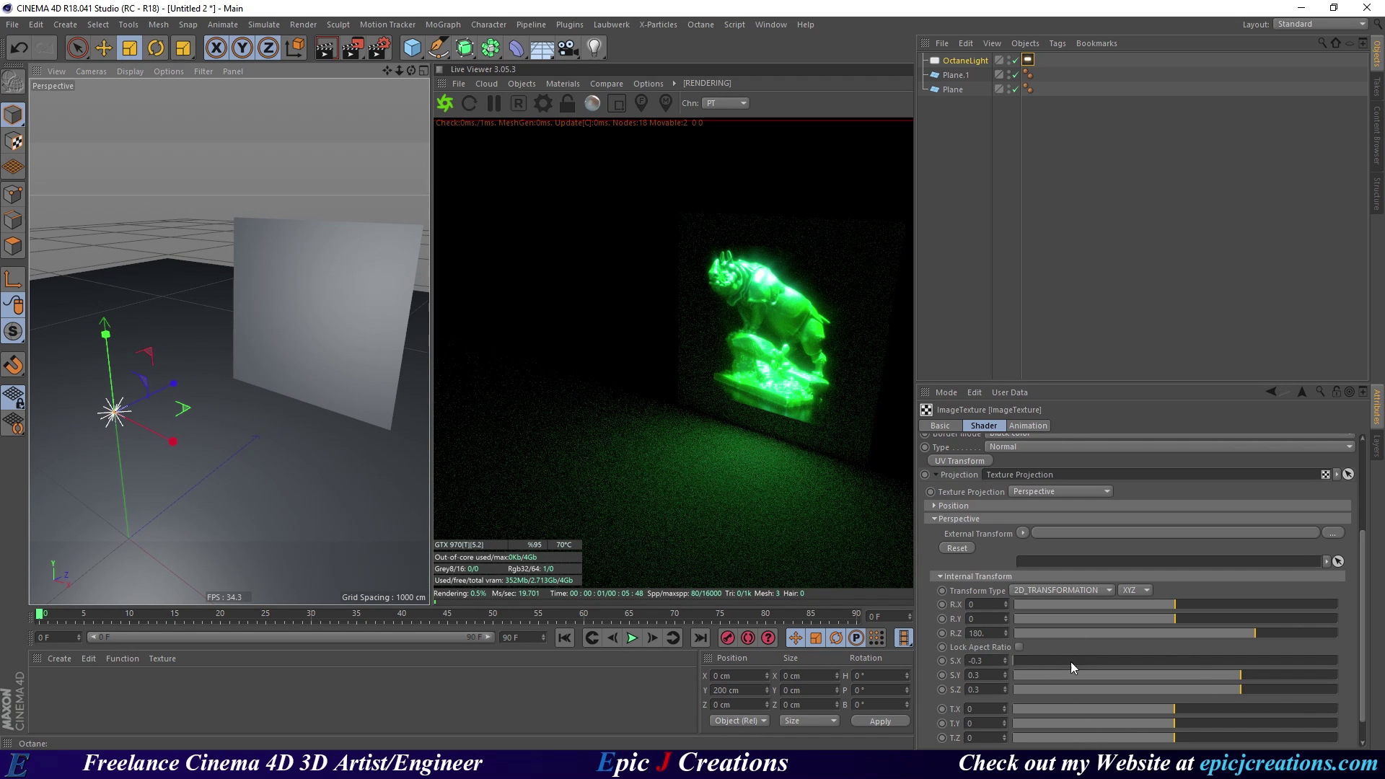
left_click(1018, 647)
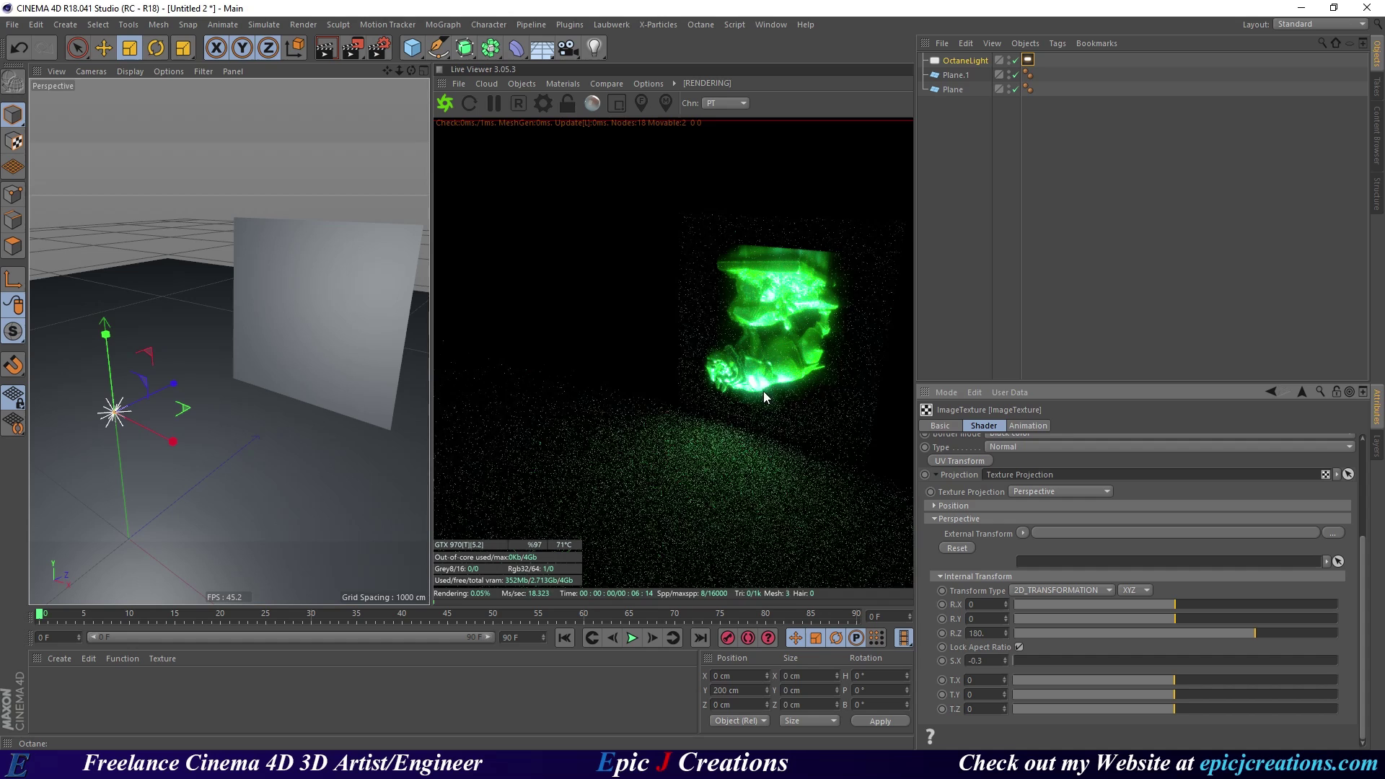
left_click(1020, 646)
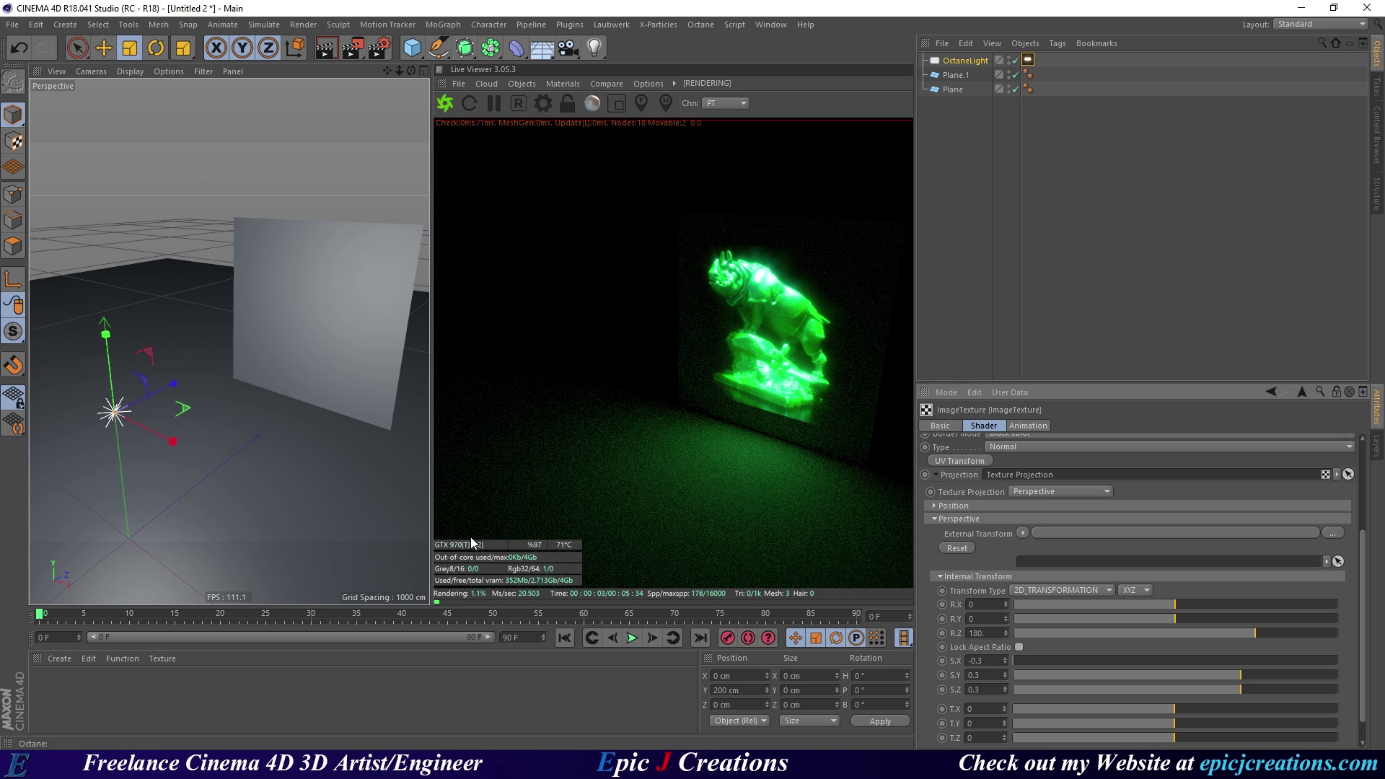
Move the Octane area light along Z to -128.424 cm, enlarging the projected rhino.
middle_click_drag(277, 435, 276, 421, "alt")
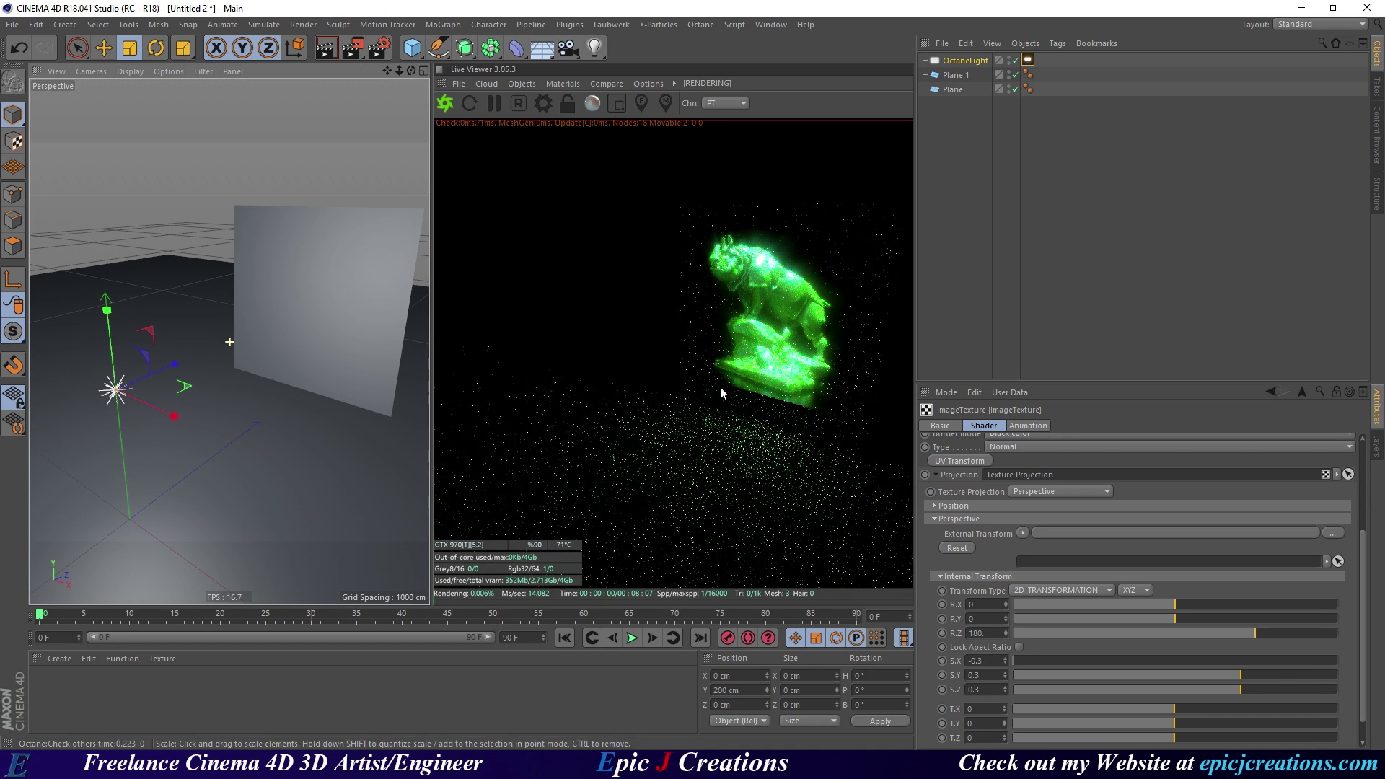
key("e")
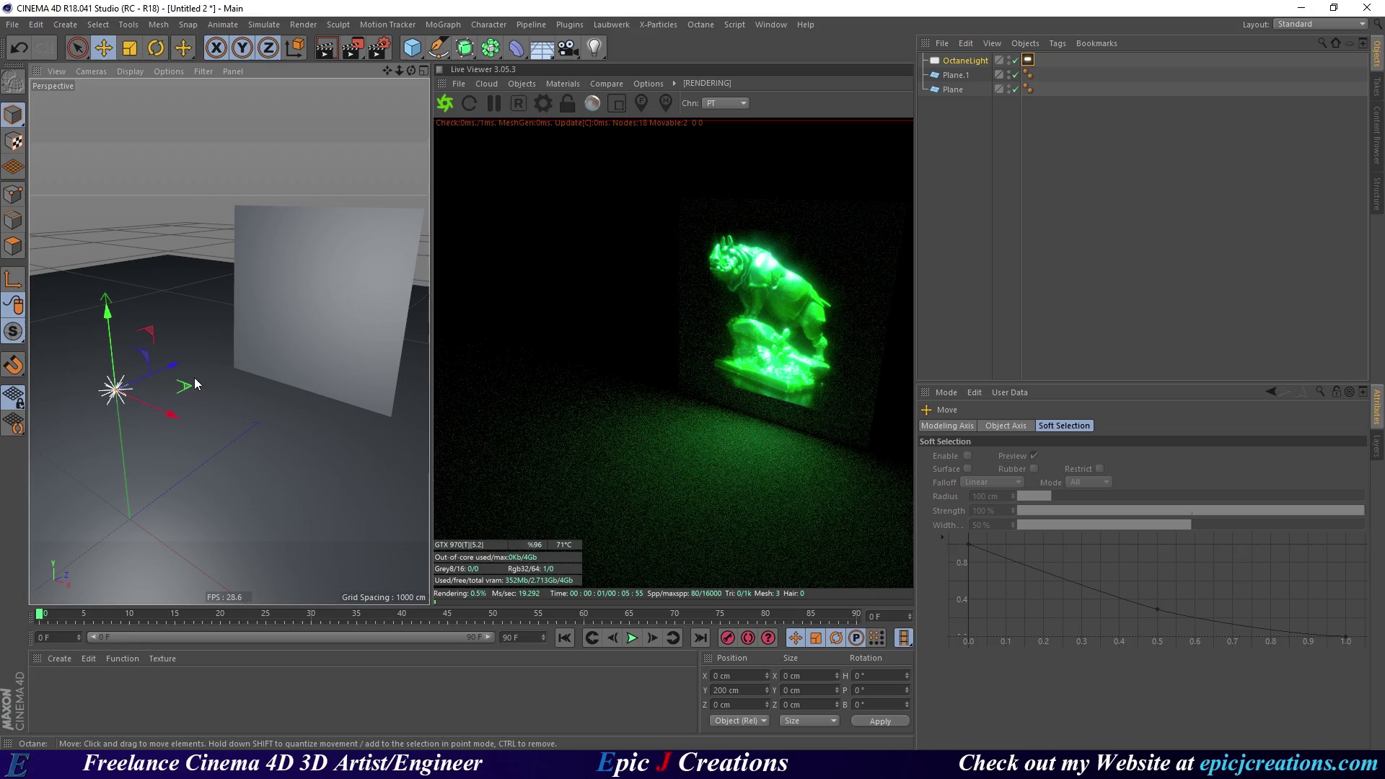
left_click_drag(166, 370, 101, 487)
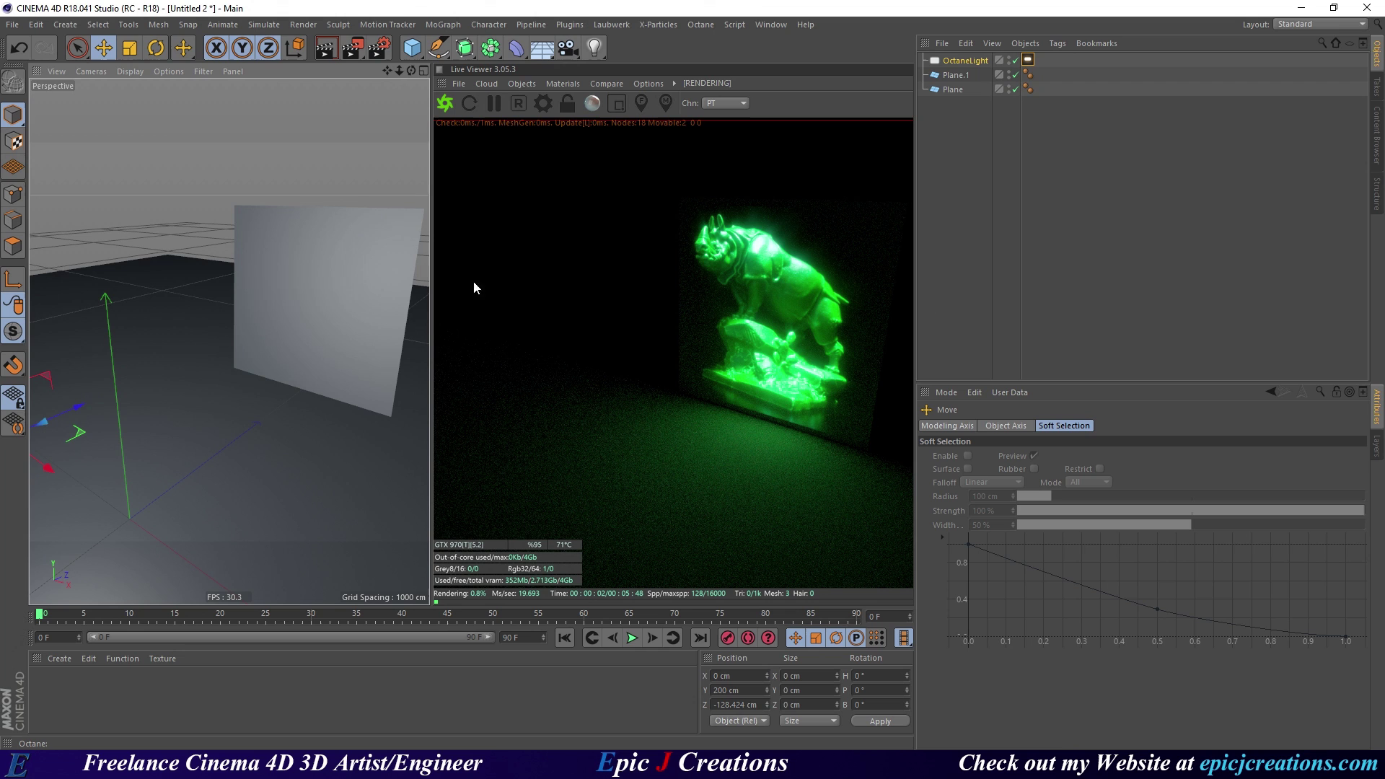
Add a cube, shrink it to roughly half size and raise it in front of the wall.
left_click(412, 48)
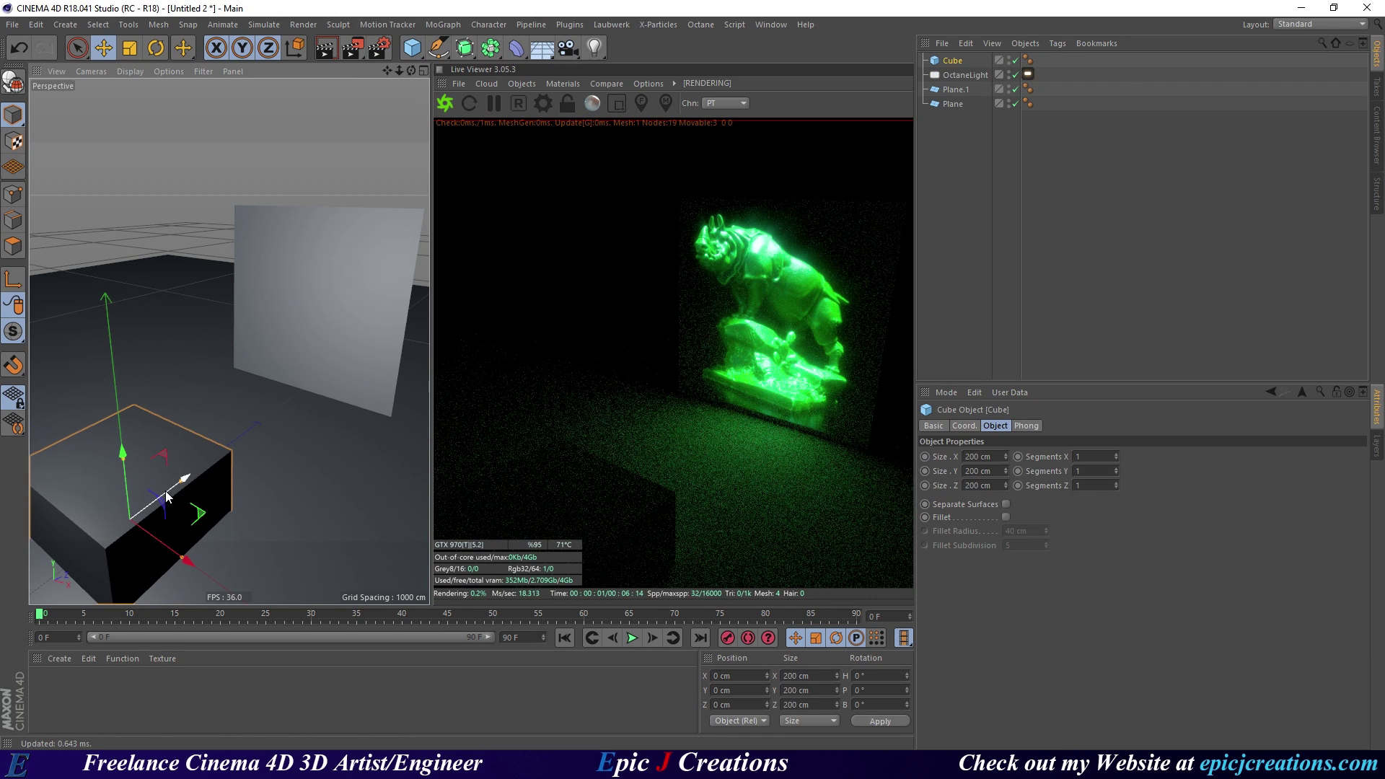
left_click_drag(166, 496, 301, 417)
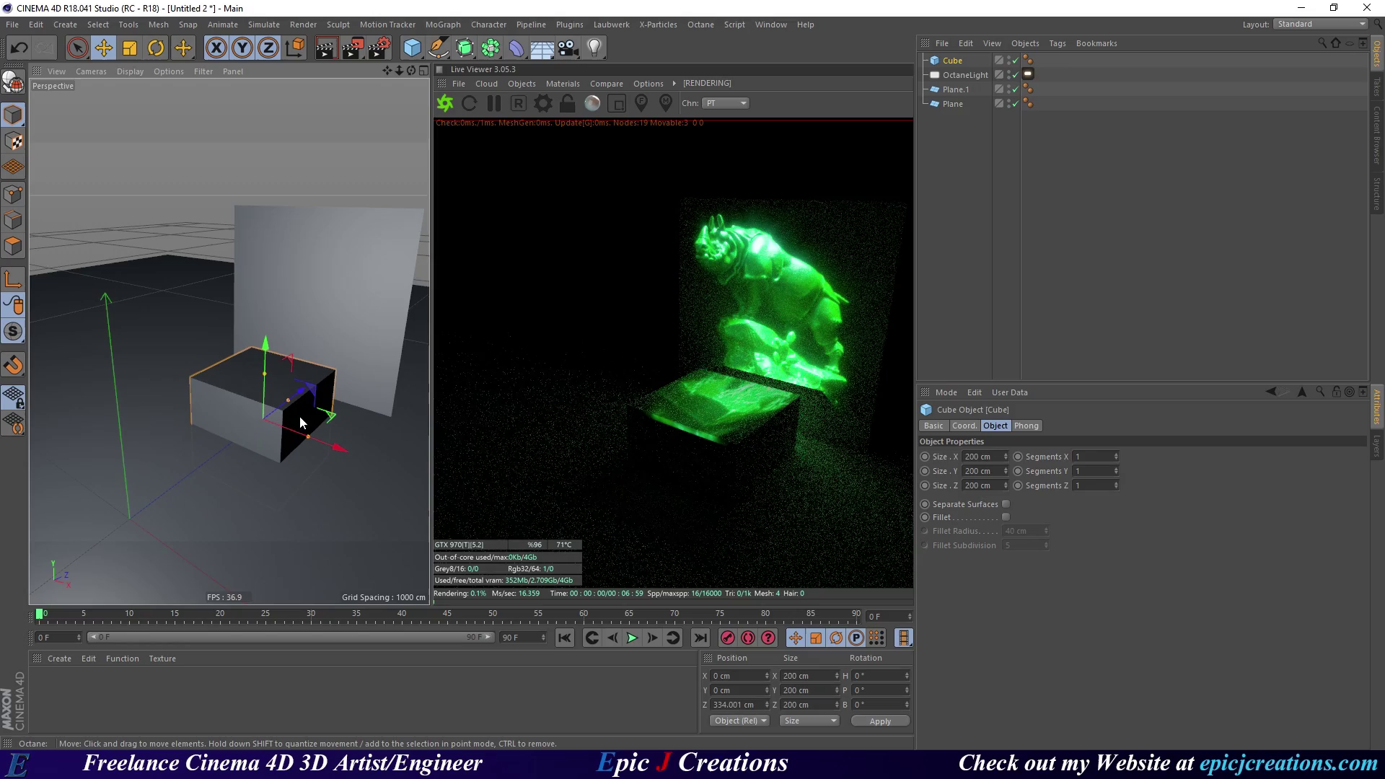
left_click_drag(366, 419, 193, 491)
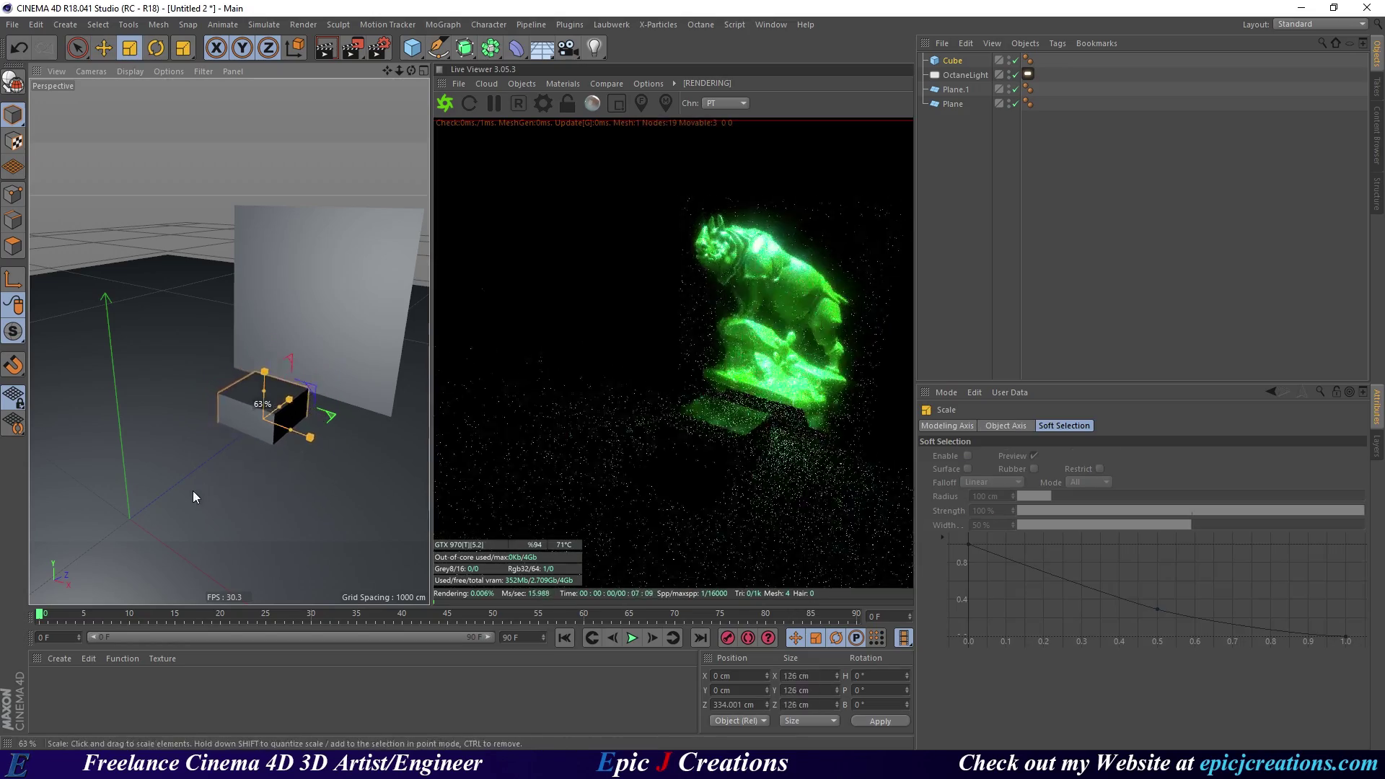
left_click_drag(264, 365, 254, 244)
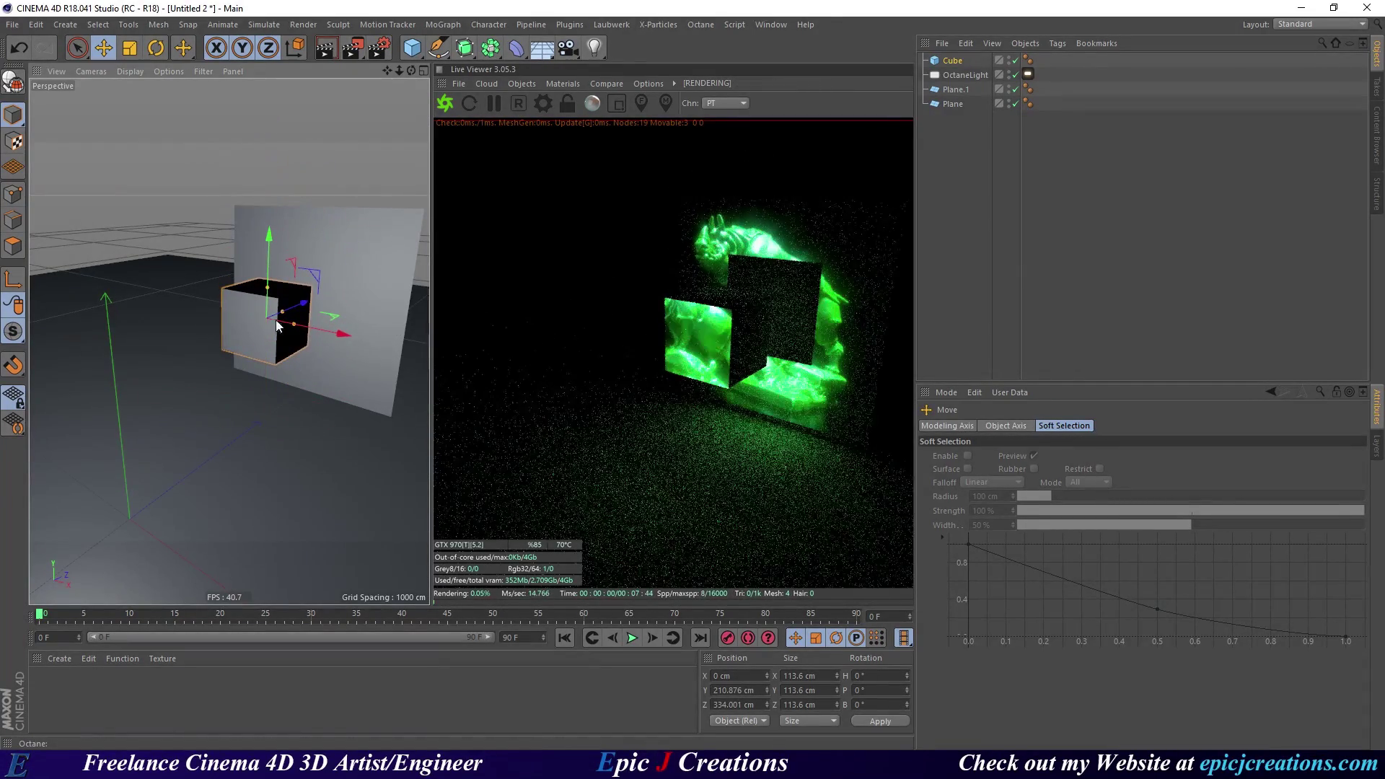
left_click_drag(238, 303, 231, 403, "alt")
Inspect the cube against the wall from a closer angle, then delete it.
left_click_drag(299, 307, 238, 339, "alt")
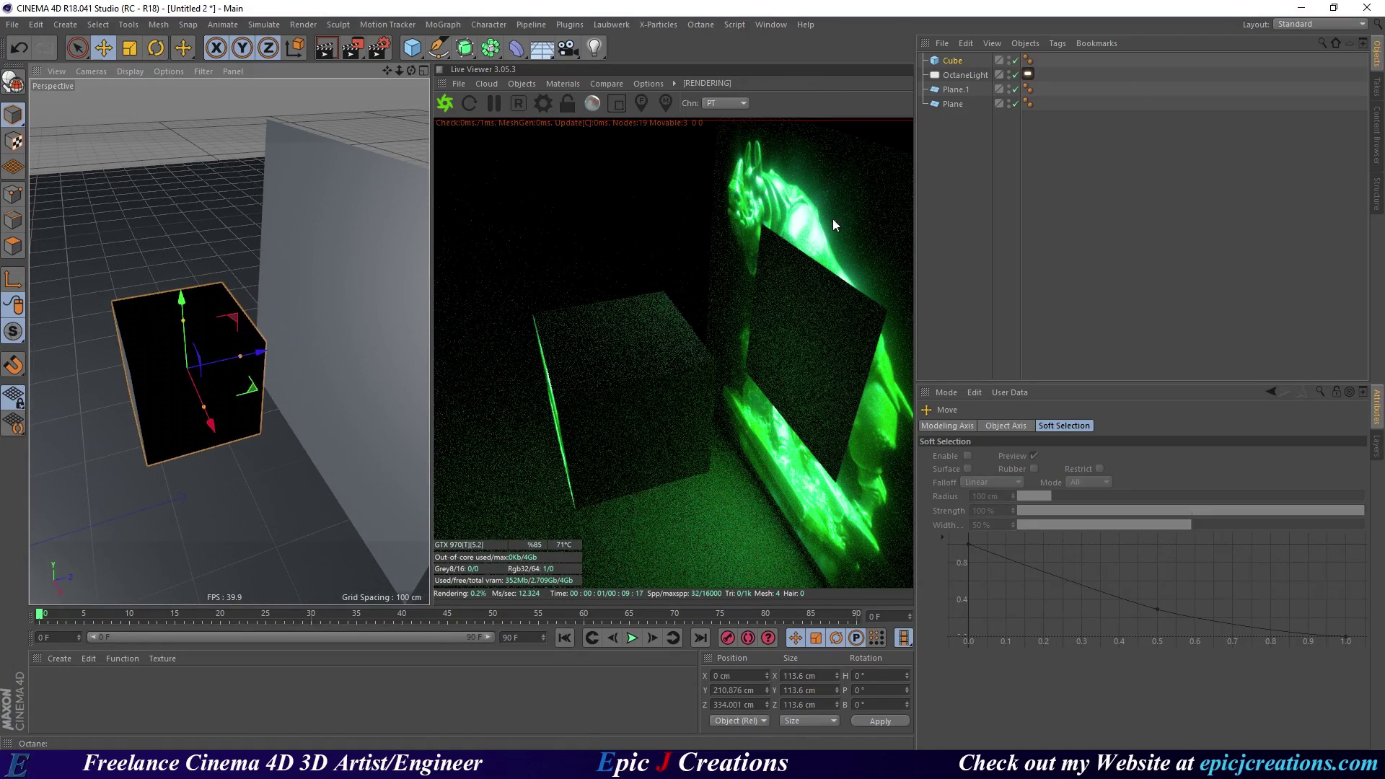
left_click_drag(293, 263, 555, 316, "alt")
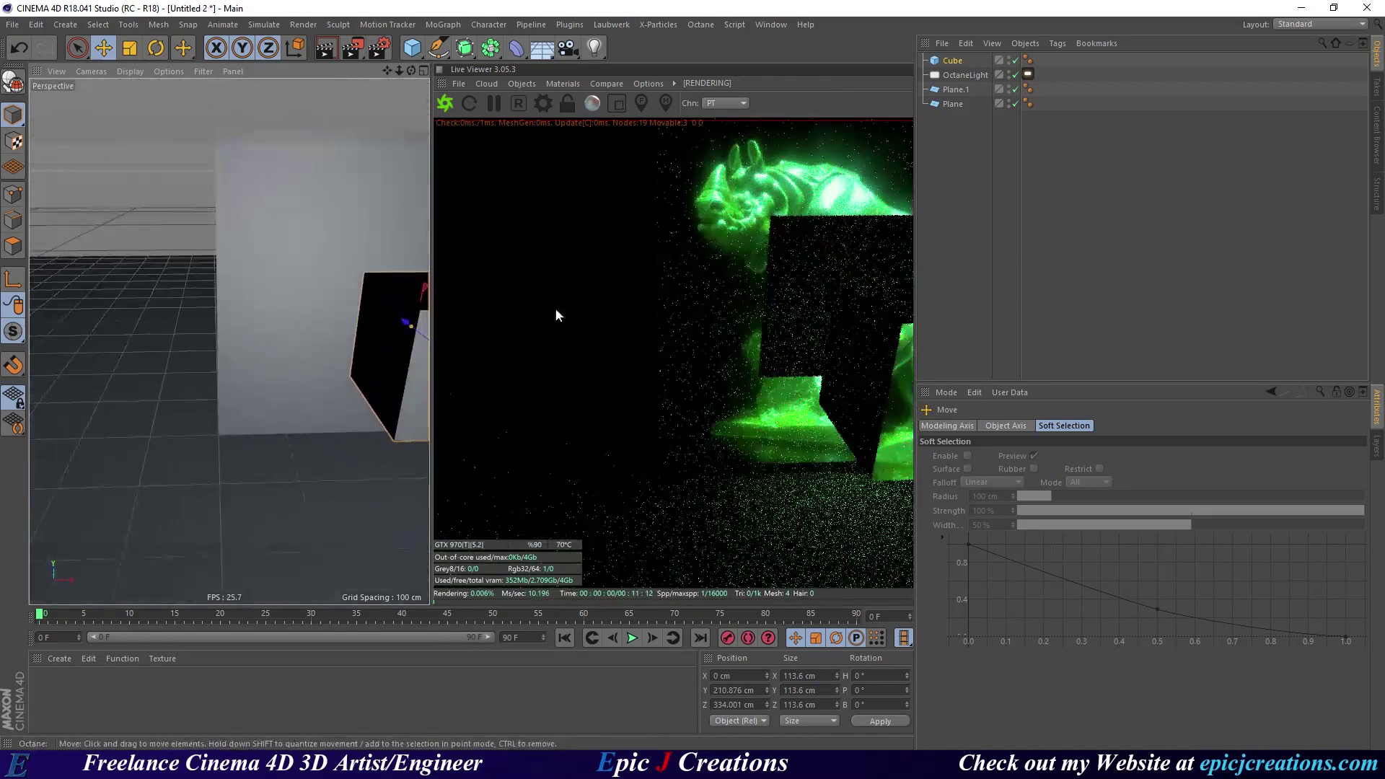
left_click_drag(404, 365, 291, 354, "alt")
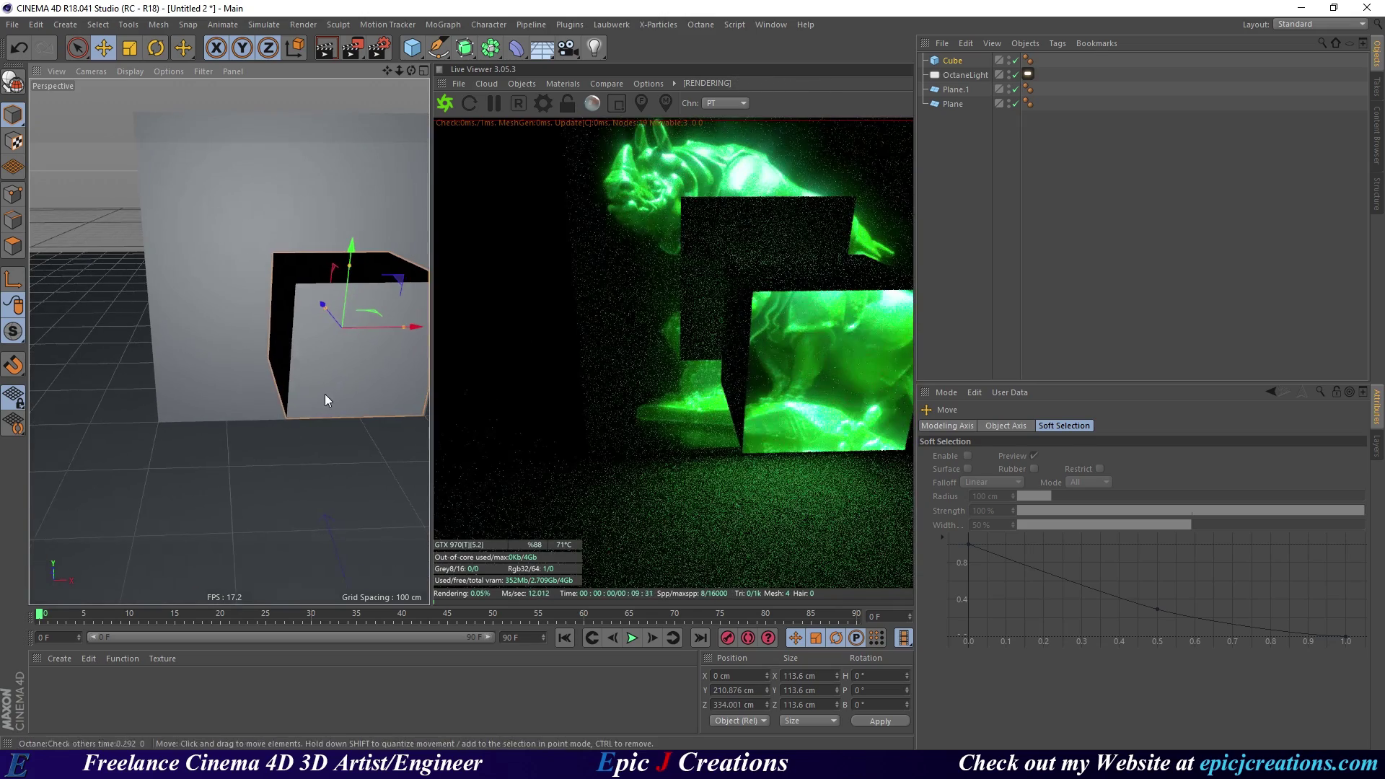
key("Delete")
Add a sphere from the primitives list and shrink it.
left_click_drag(411, 49, 445, 78)
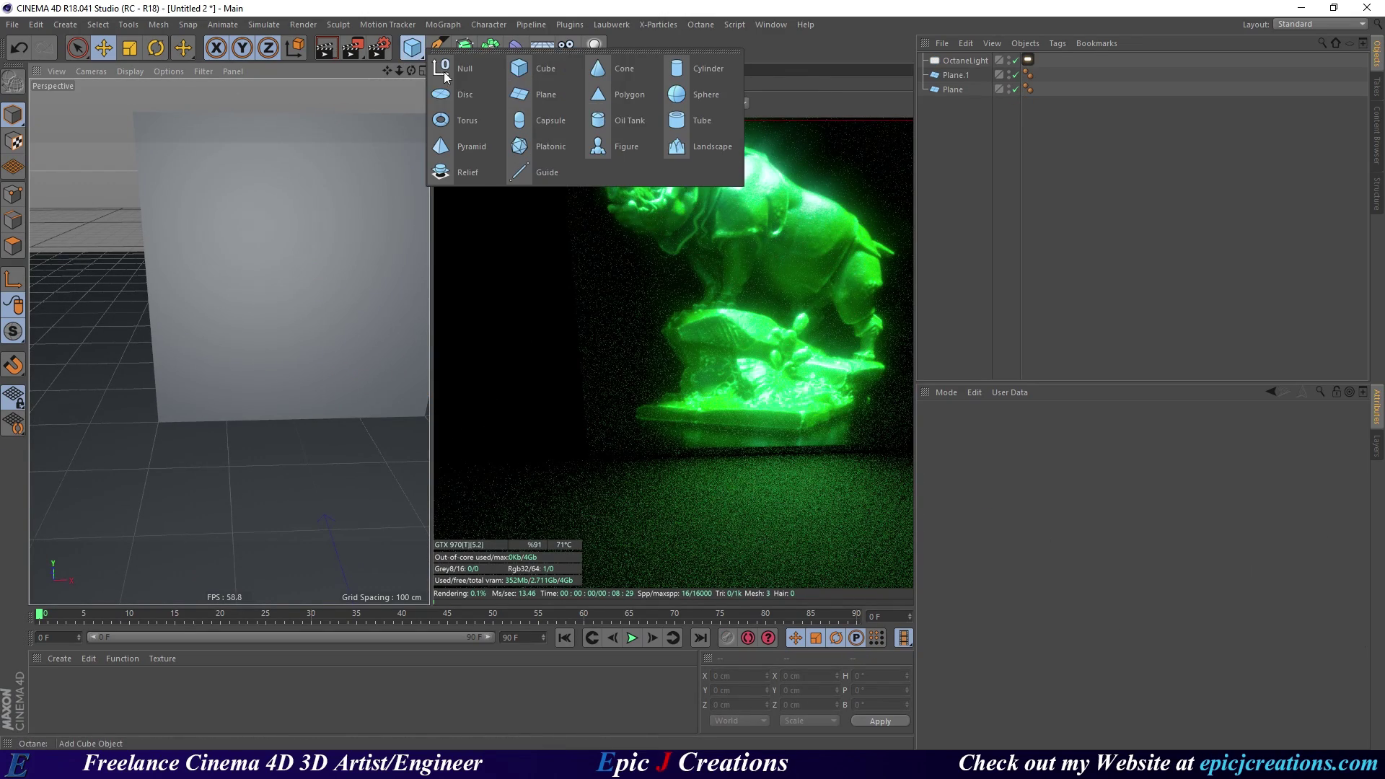
left_click(688, 101)
left_click_drag(419, 303, 362, 441, "alt")
key("t")
key("e")
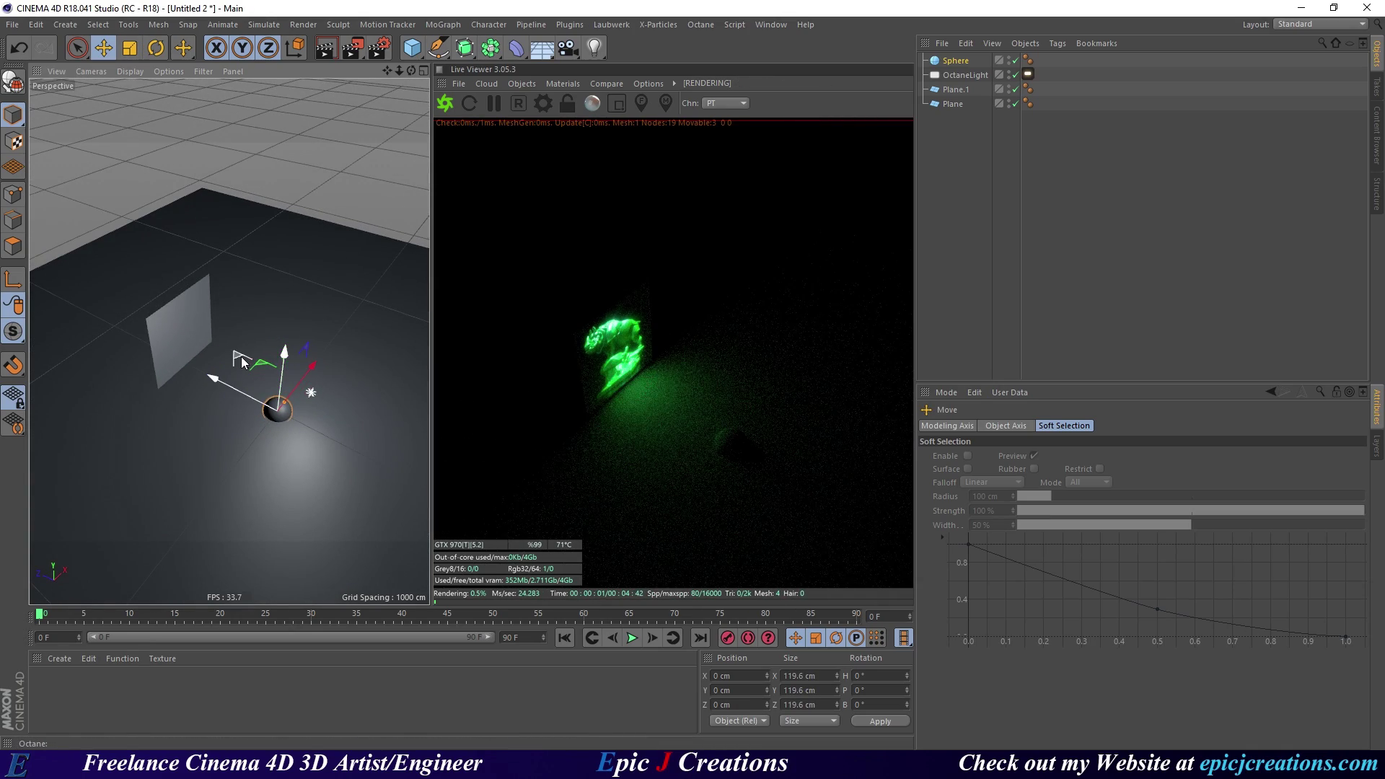
Position the sphere near the wall to test its shadow, then select it for removal.
left_click_drag(241, 357, 180, 300)
key("o")
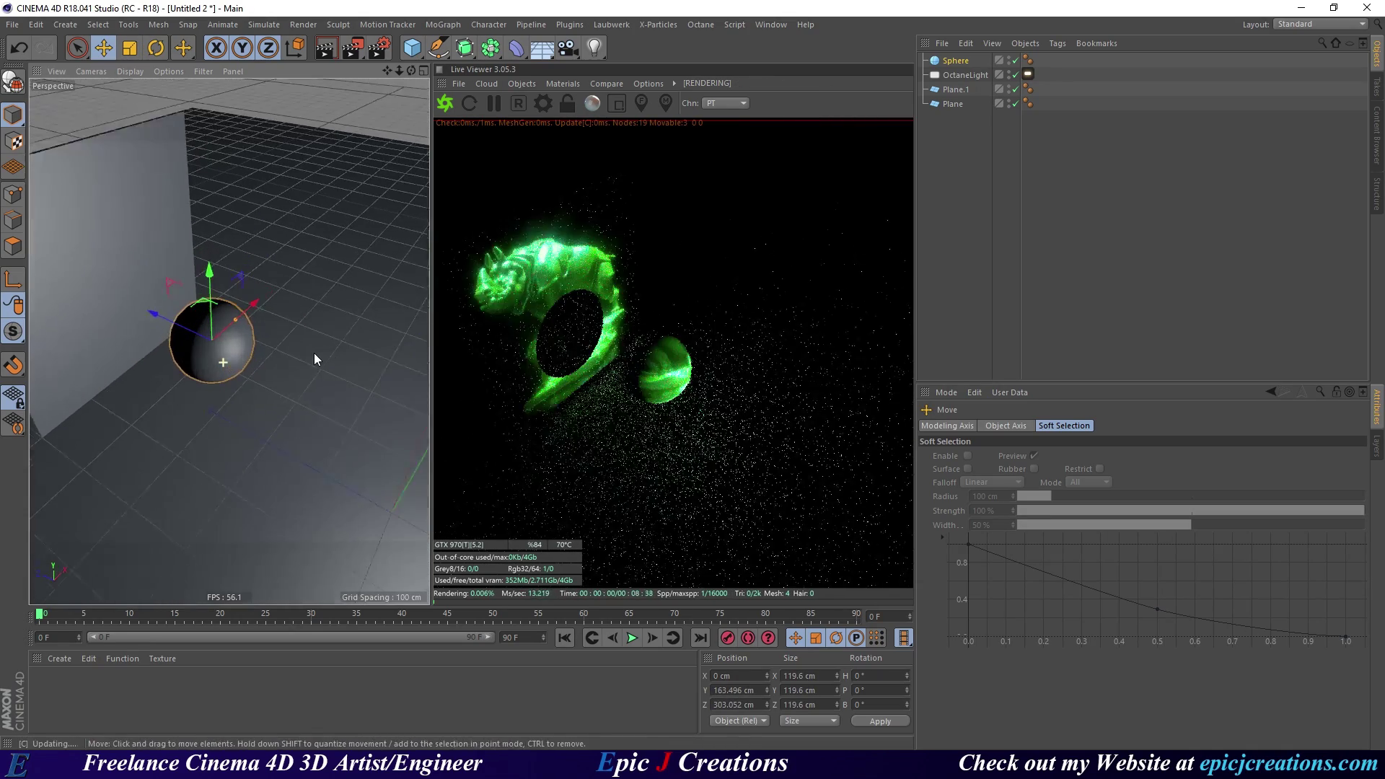
left_click_drag(314, 359, 54, 303, "alt")
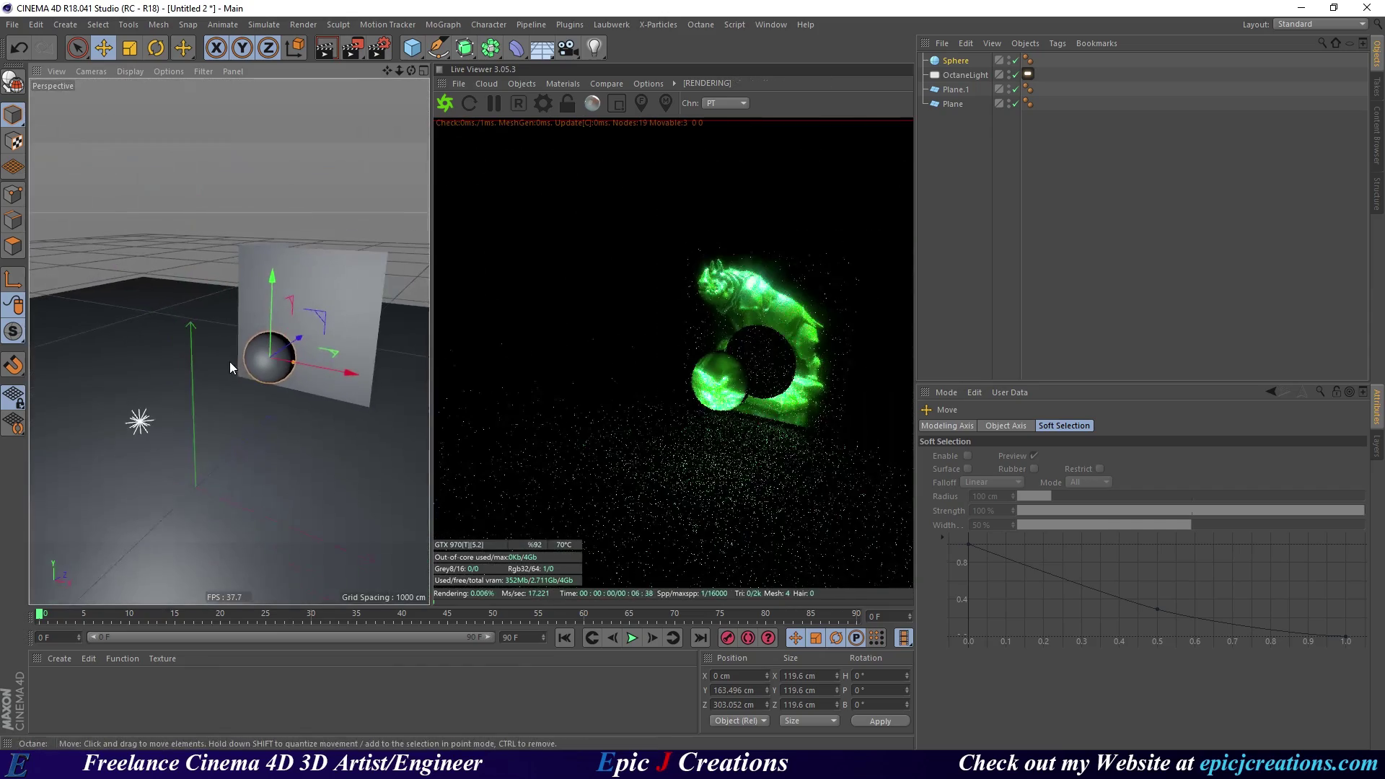
left_click_drag(309, 336, 380, 307)
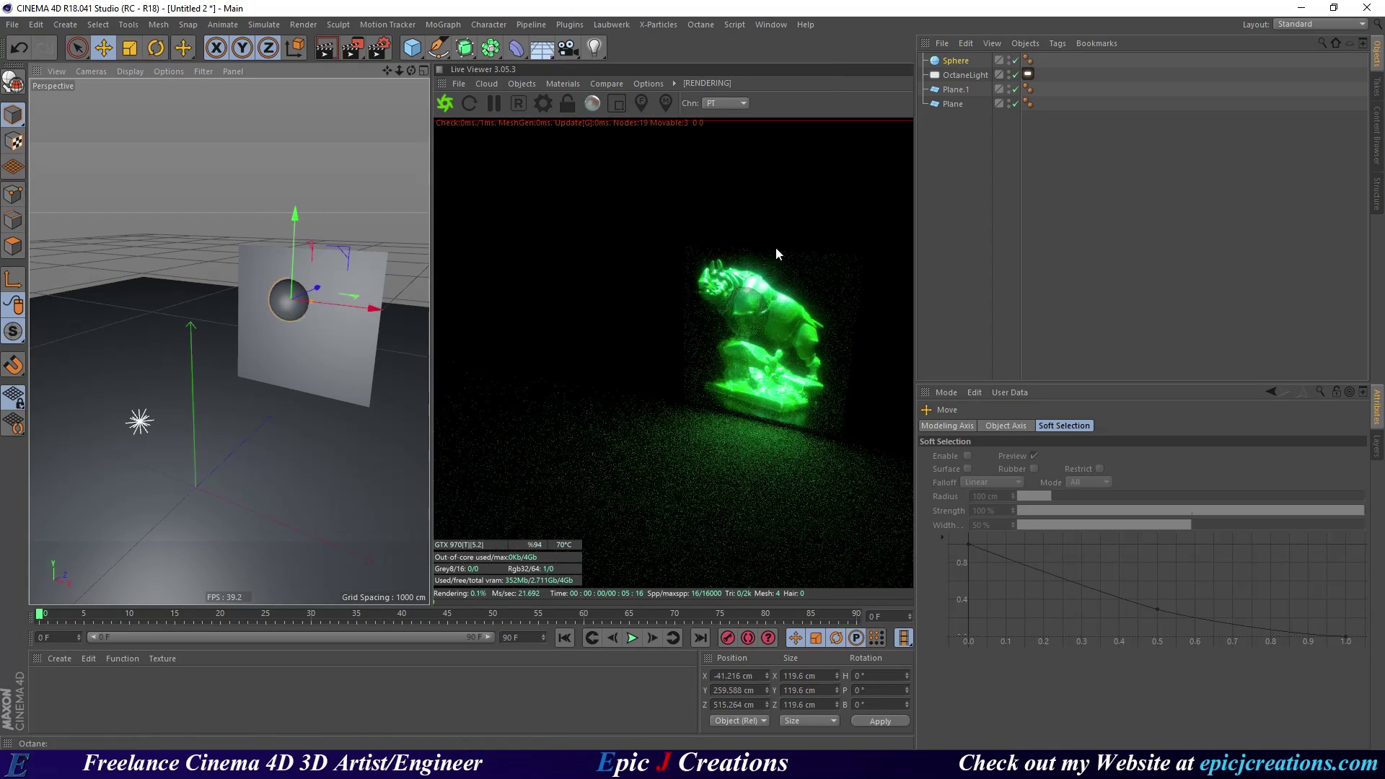
left_click(958, 62)
Delete the sphere and reframe the view on the wall.
key("Delete")
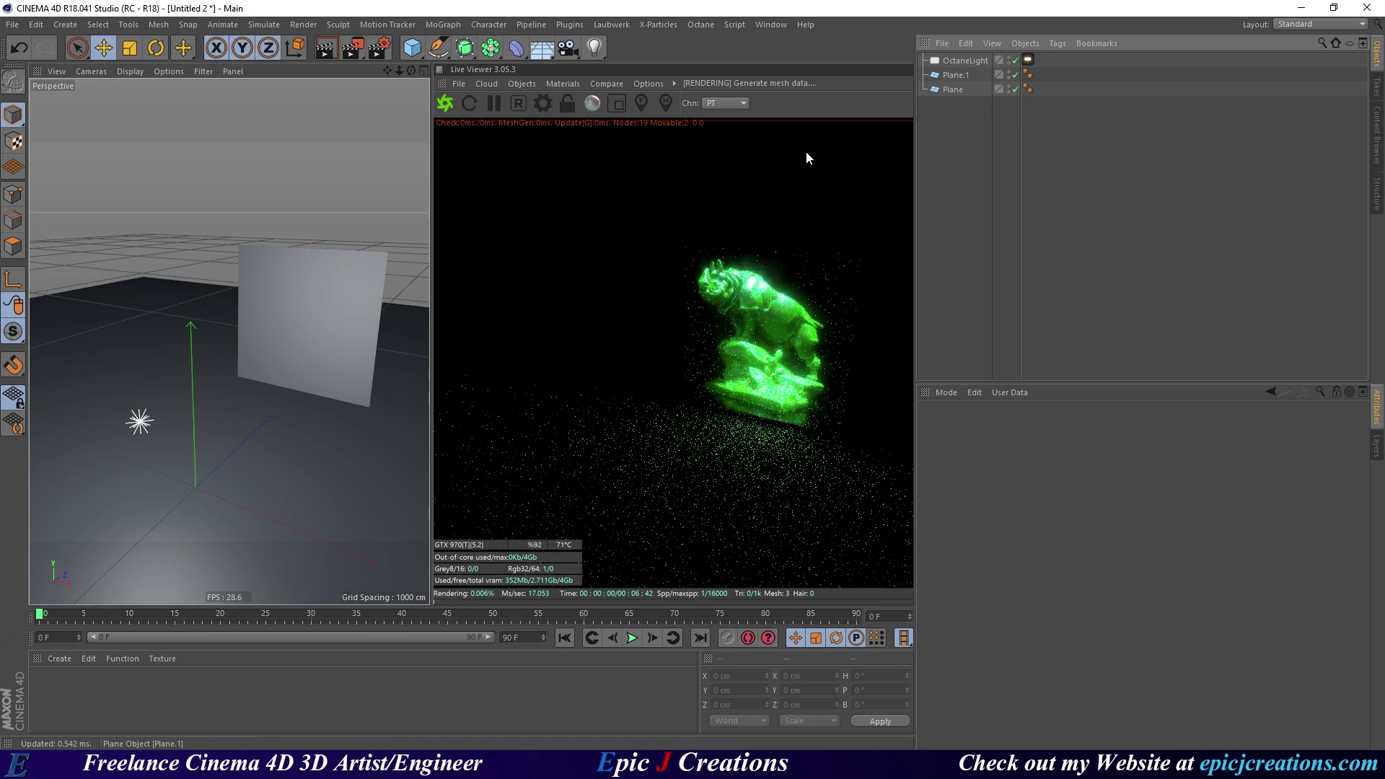
middle_click_drag(284, 352, 275, 339, "alt")
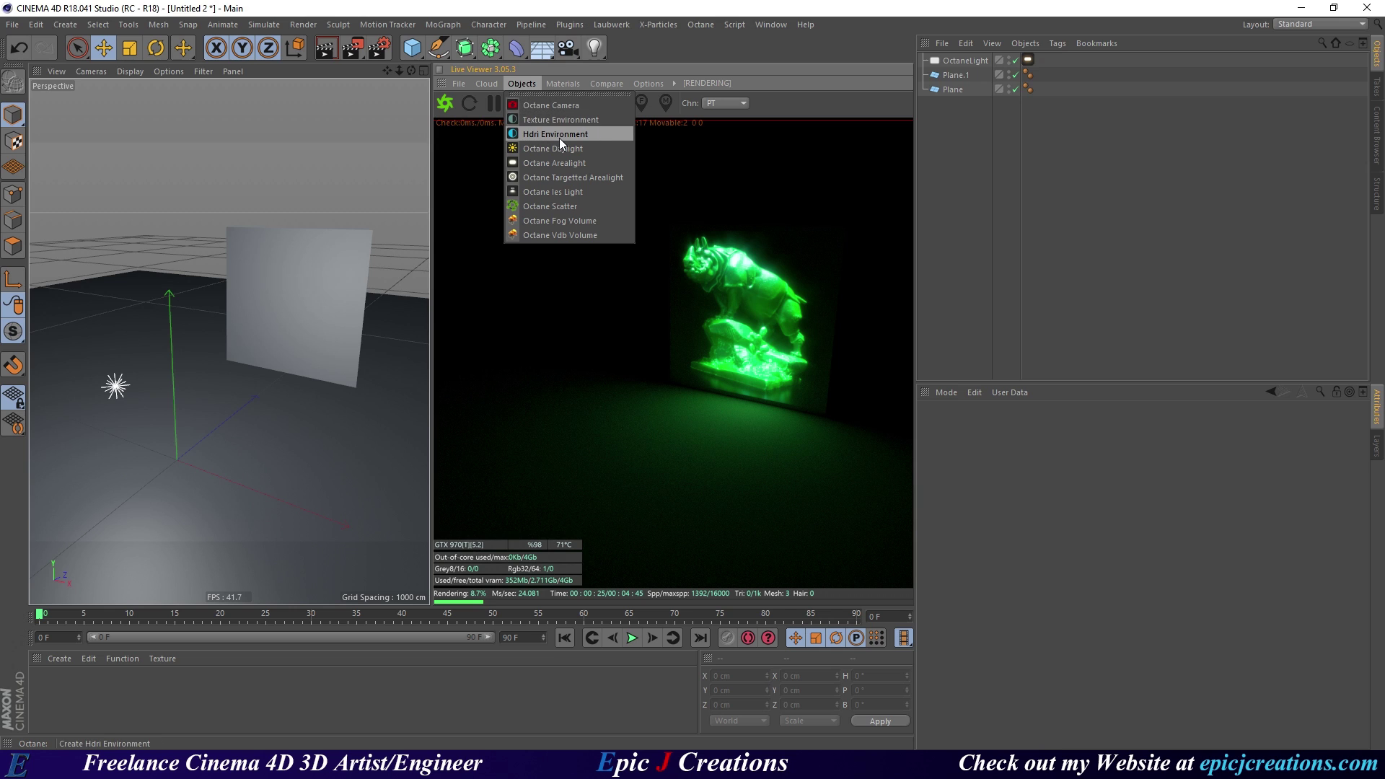
Add an Octane HDRI environment sky and set its sky colour to black.
left_click(539, 120)
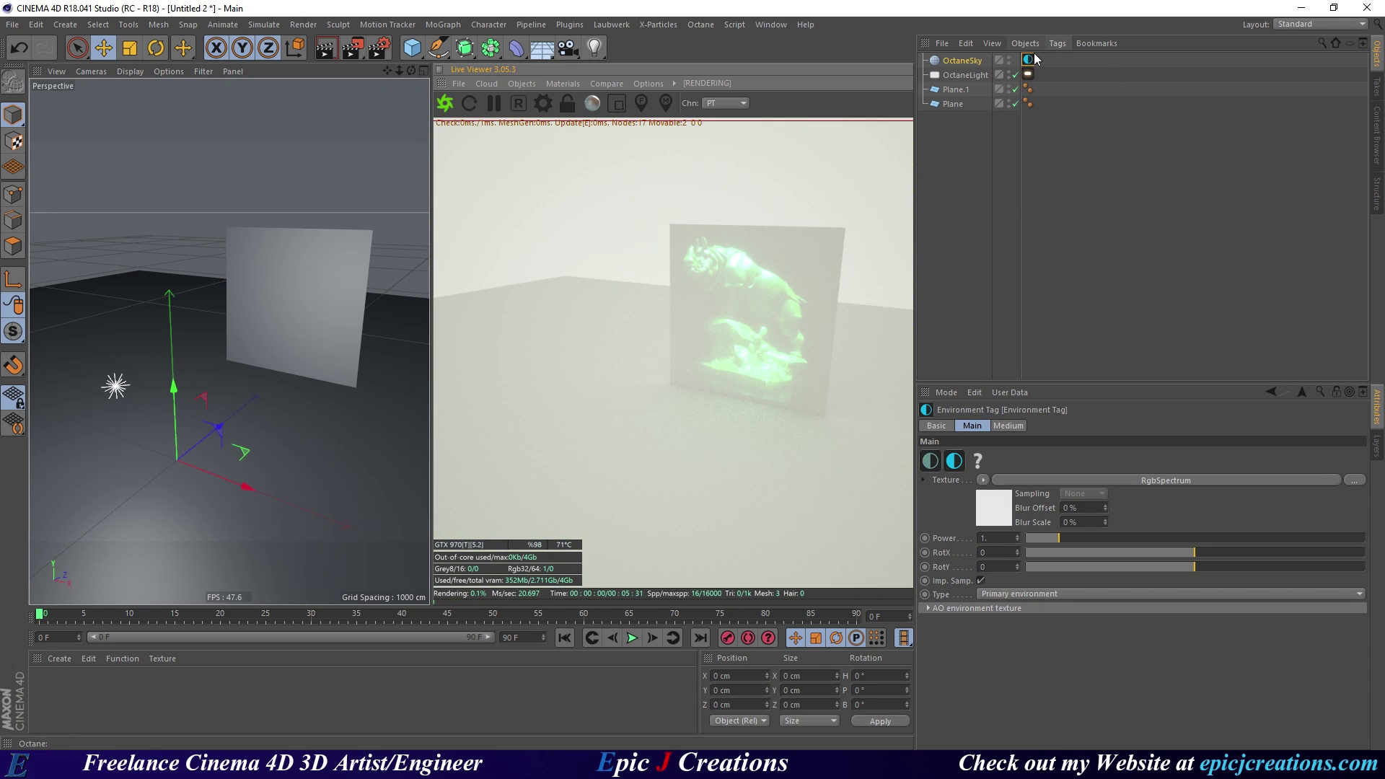
left_click(994, 508)
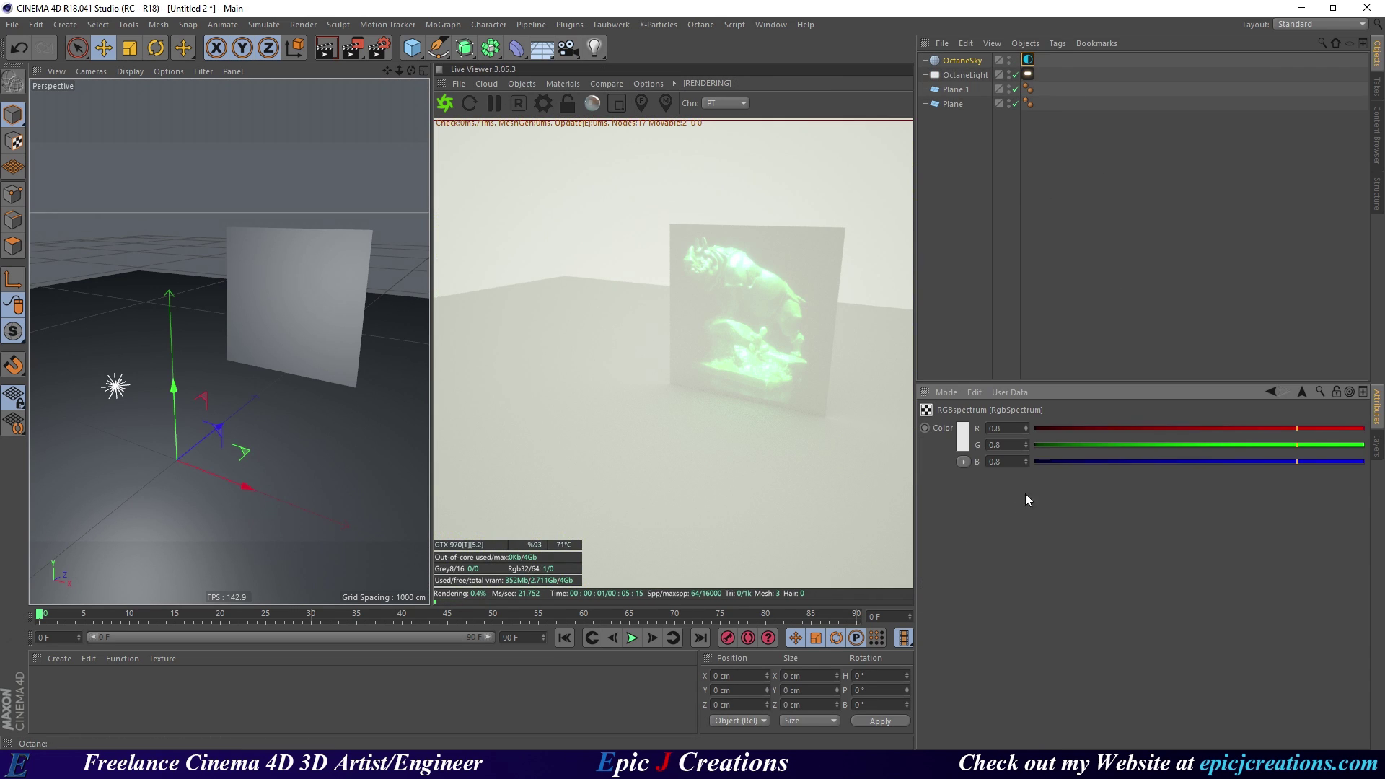
left_click(967, 433)
left_click_drag(981, 455, 930, 468)
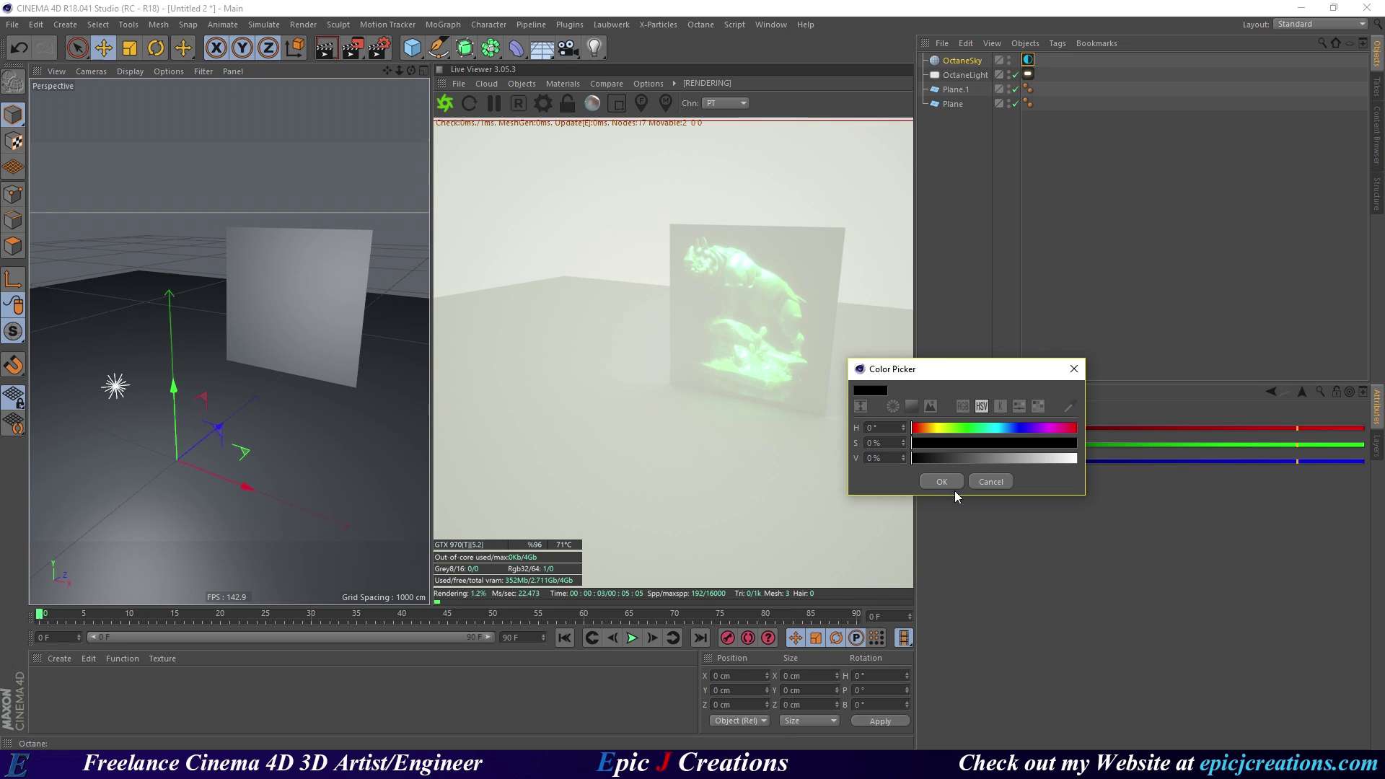
left_click(948, 483)
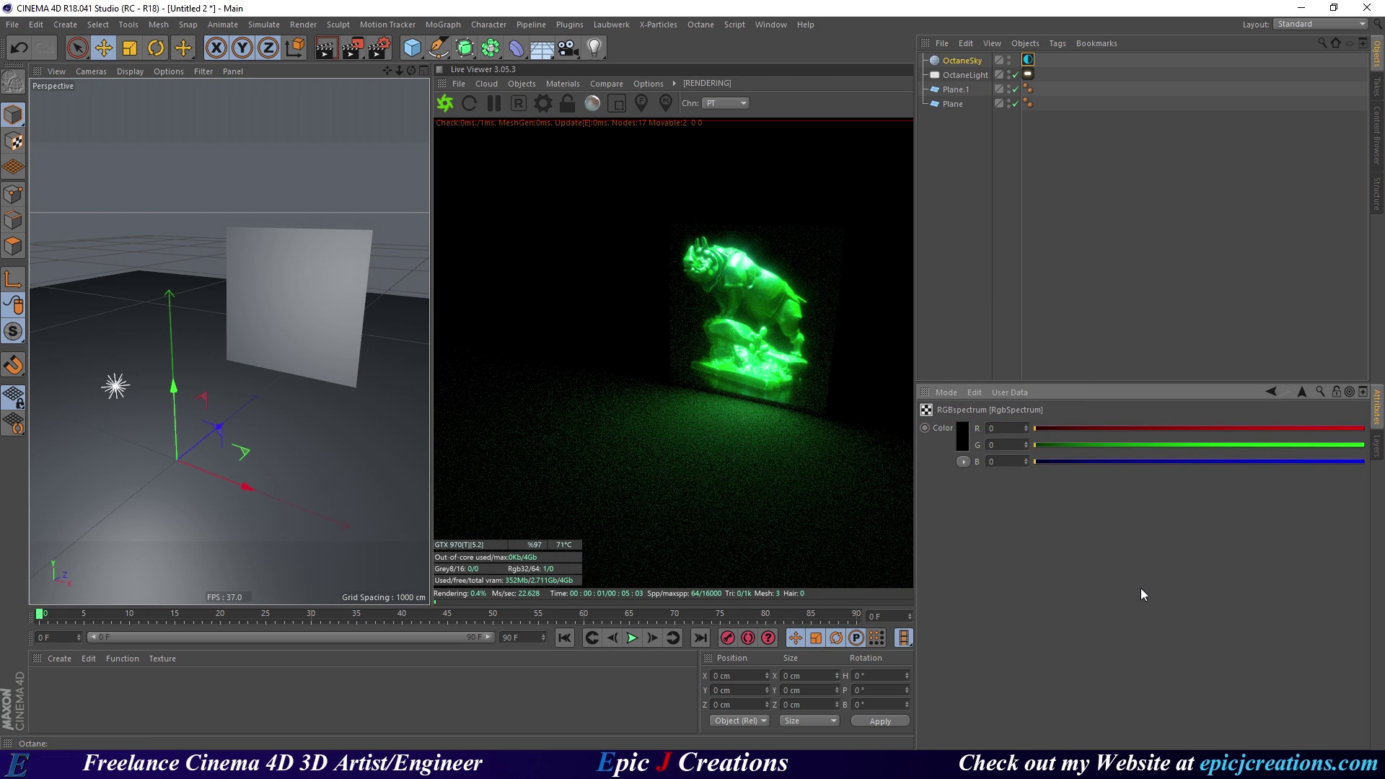
left_click(1303, 393)
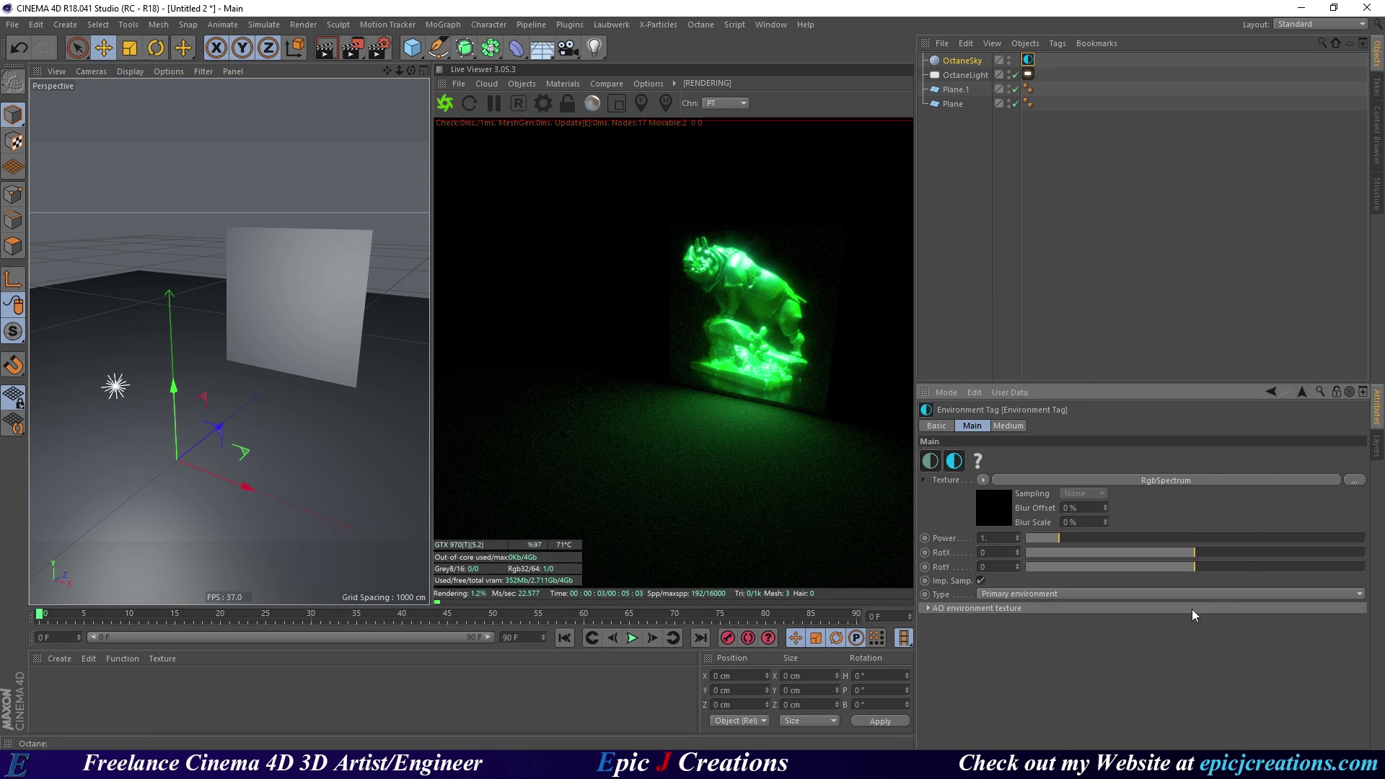
Add a Scattering Medium fog from the environment tag's Medium settings.
left_click(1006, 426)
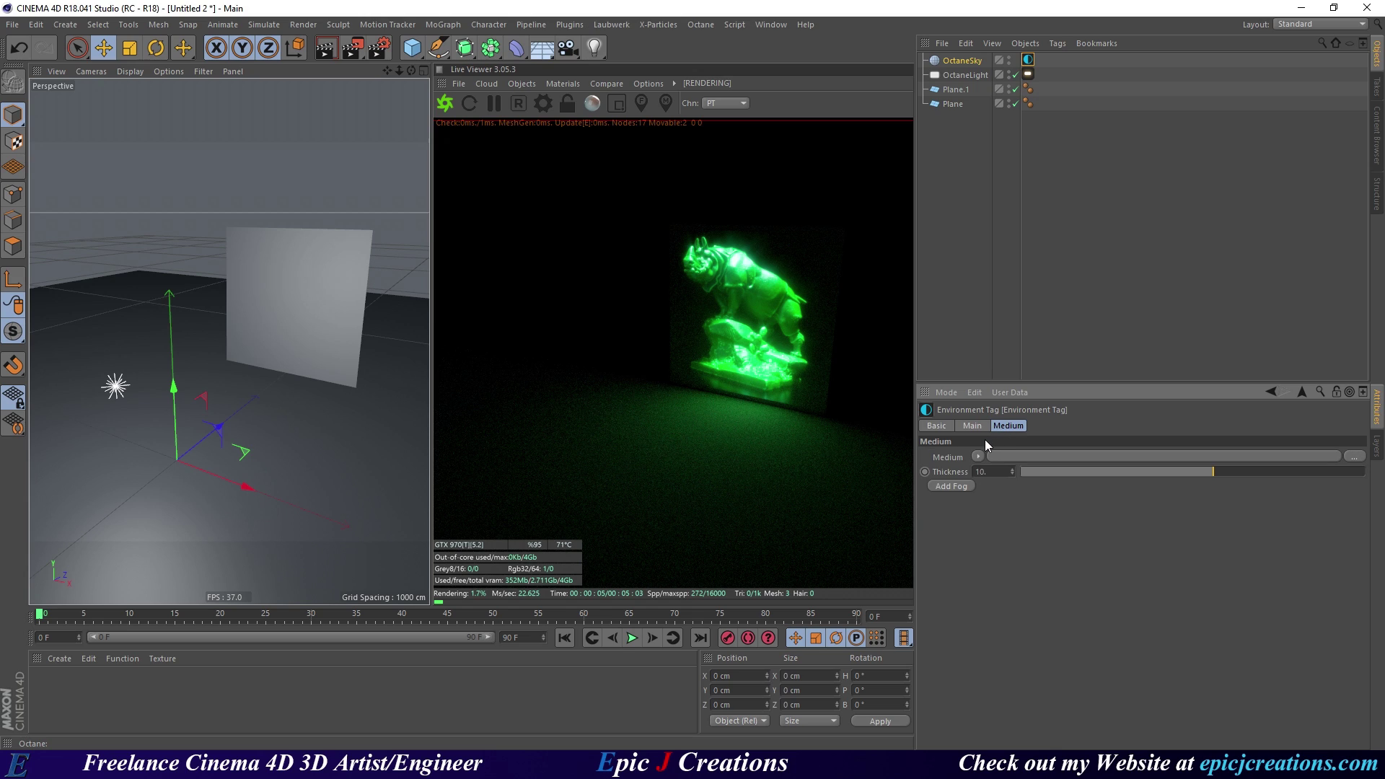
left_click(955, 487)
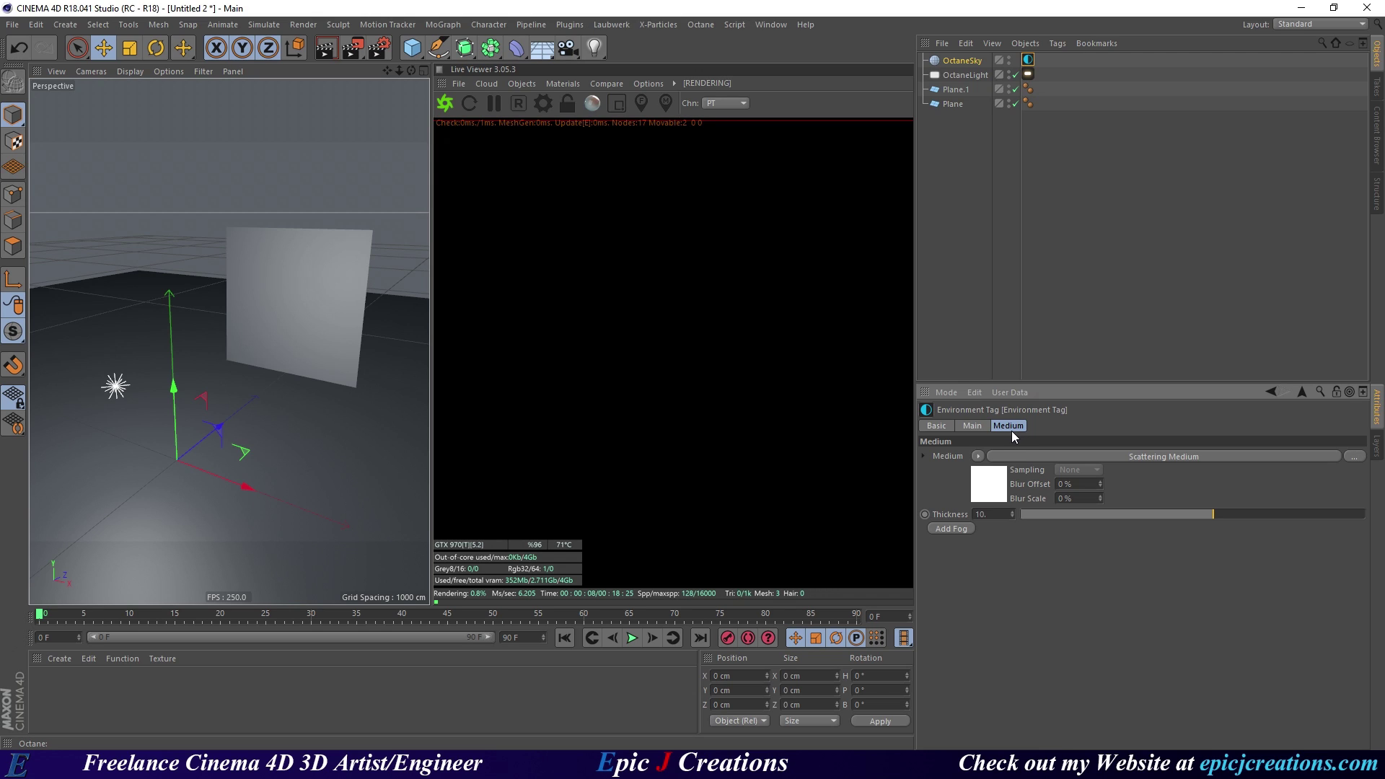
Assign a white RgbSpectrum shader to the Scattering Medium's absorption.
left_click(991, 488)
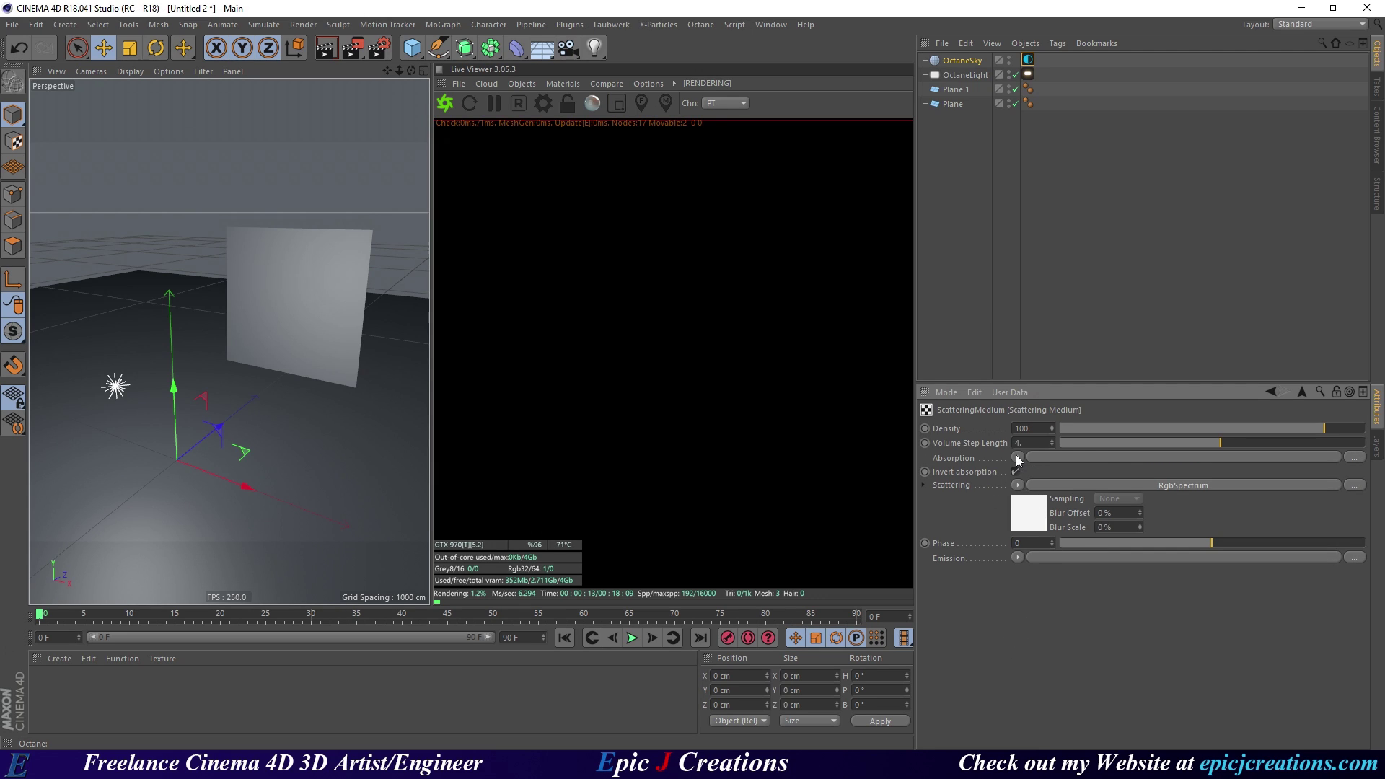
left_click(1018, 458)
mouse_move(1076, 344)
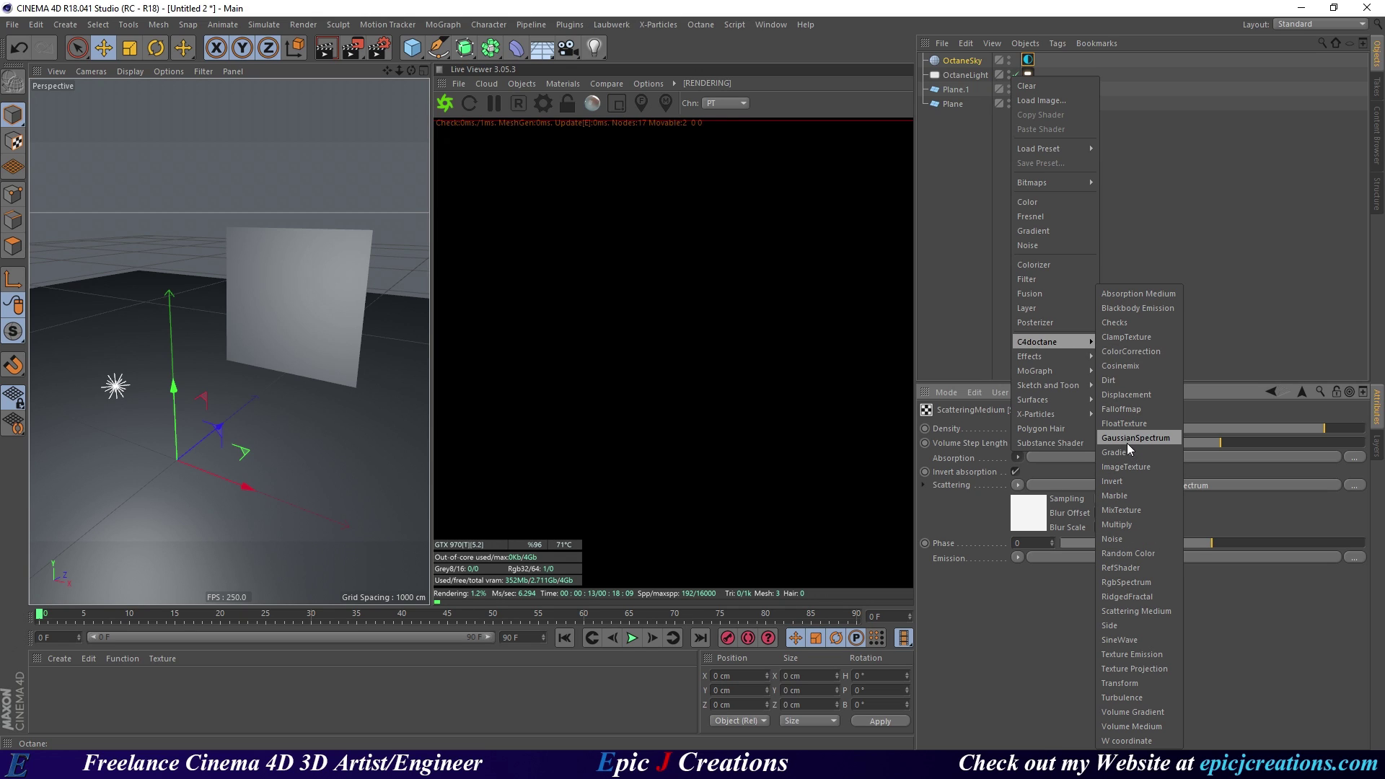
left_click(1129, 583)
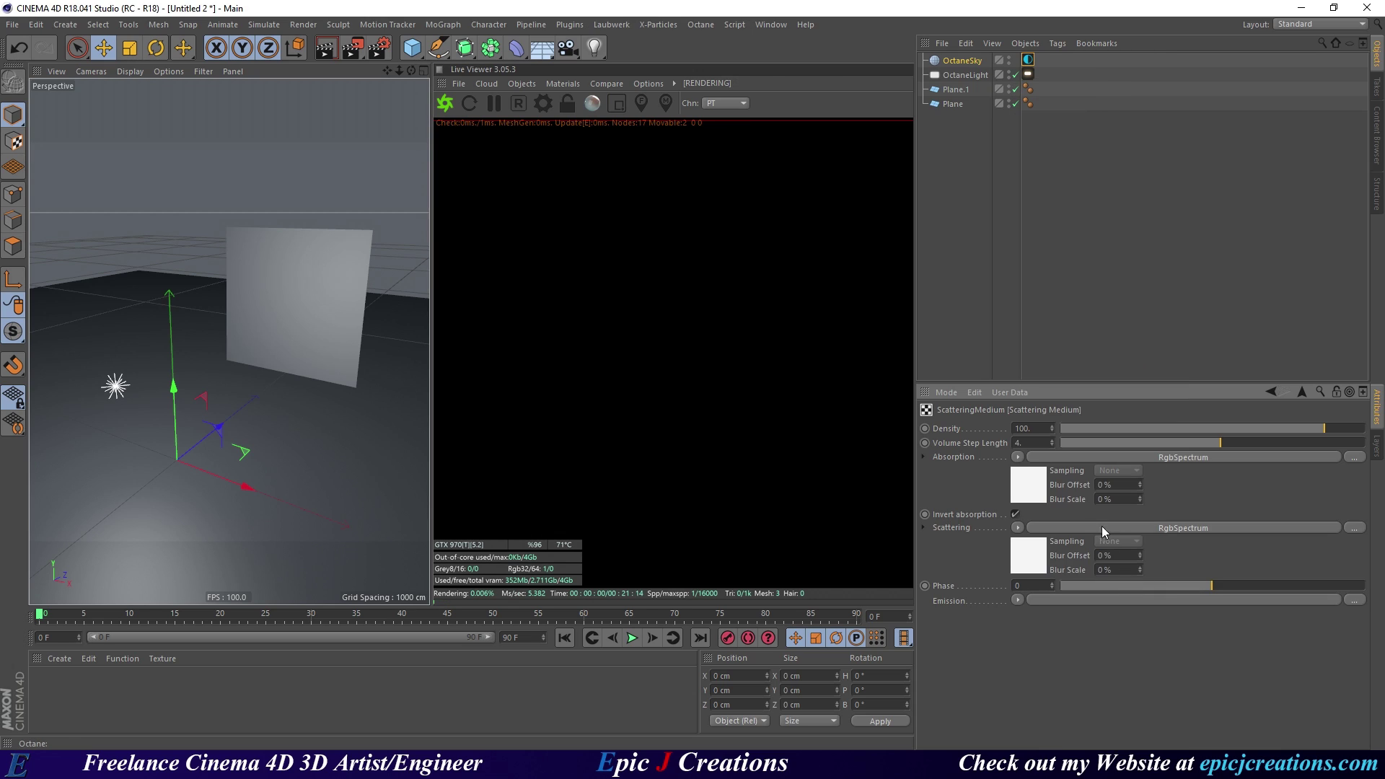
left_click(1039, 485)
left_click(963, 437)
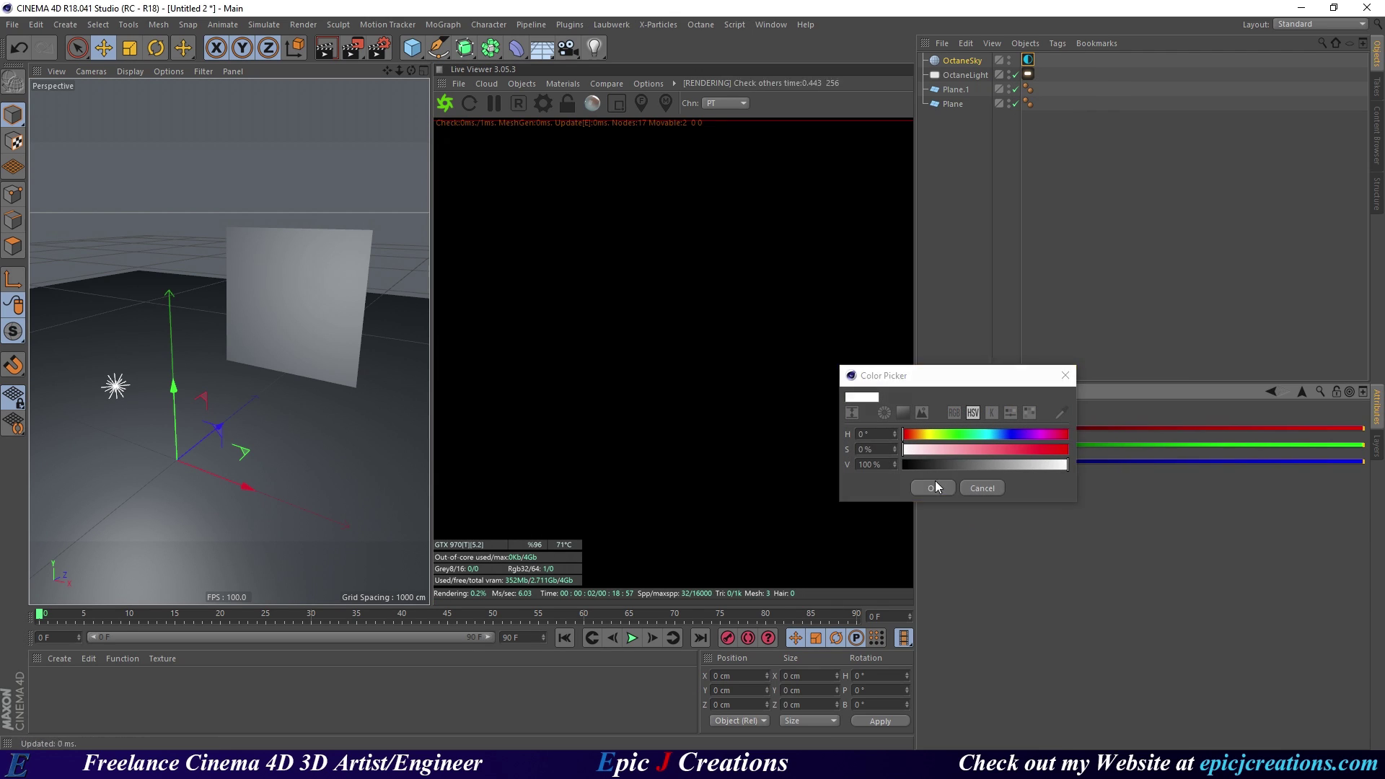
left_click(935, 484)
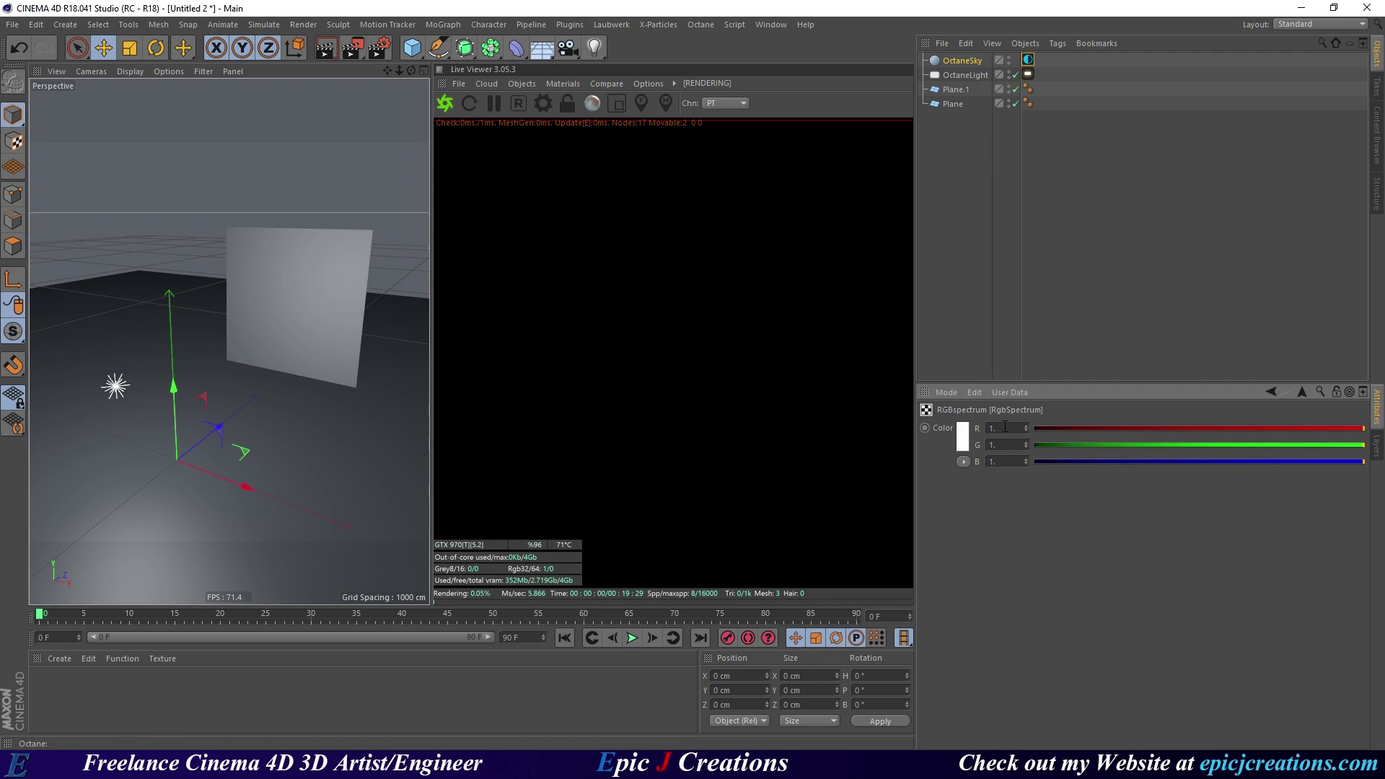
left_click(1302, 393)
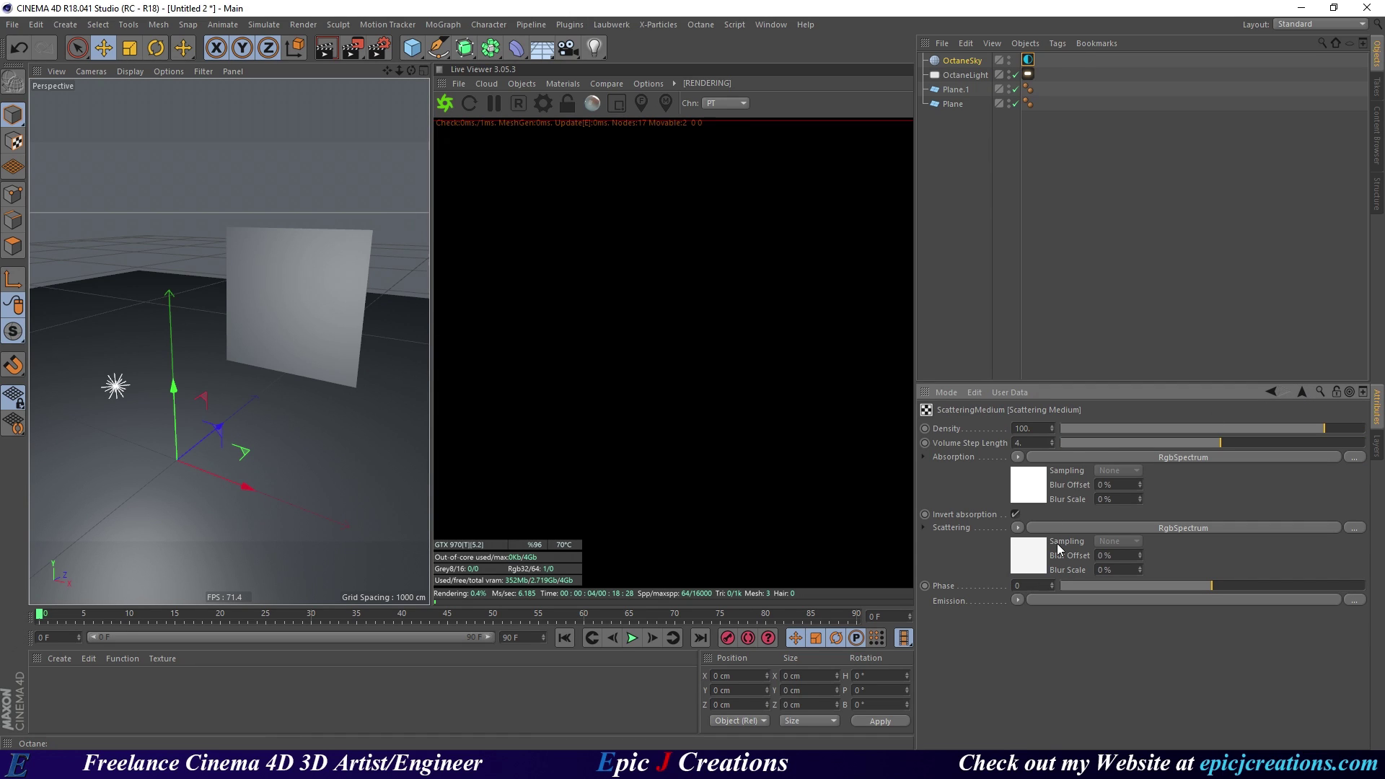
Set the Scattering Medium's Volume Step Length to 0.5 and Density to 0.001.
double_click(1033, 437)
type("5")
key("shift+Tab")
type(".001")
key("Return")
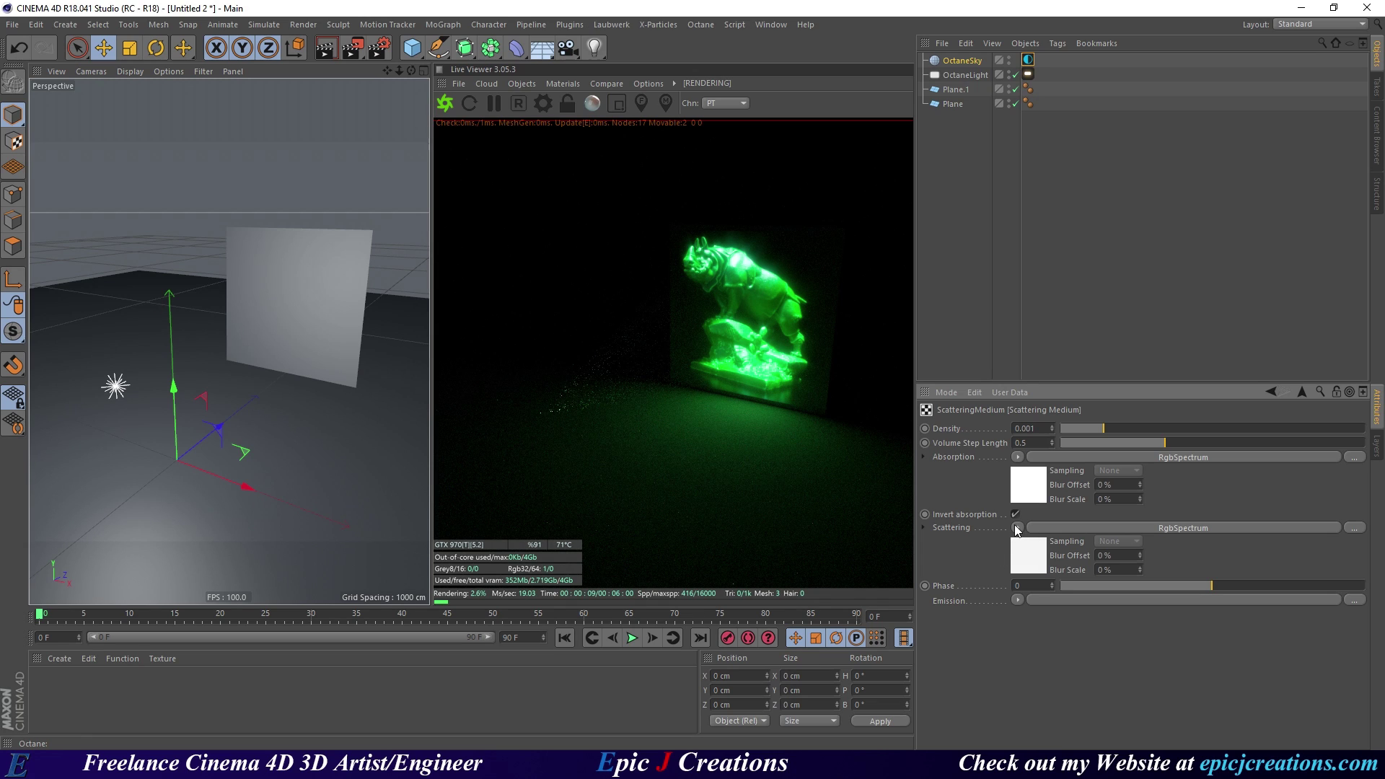
Assign a FloatTexture to the fog's scattering and set its float value to 1.
left_click(1017, 528)
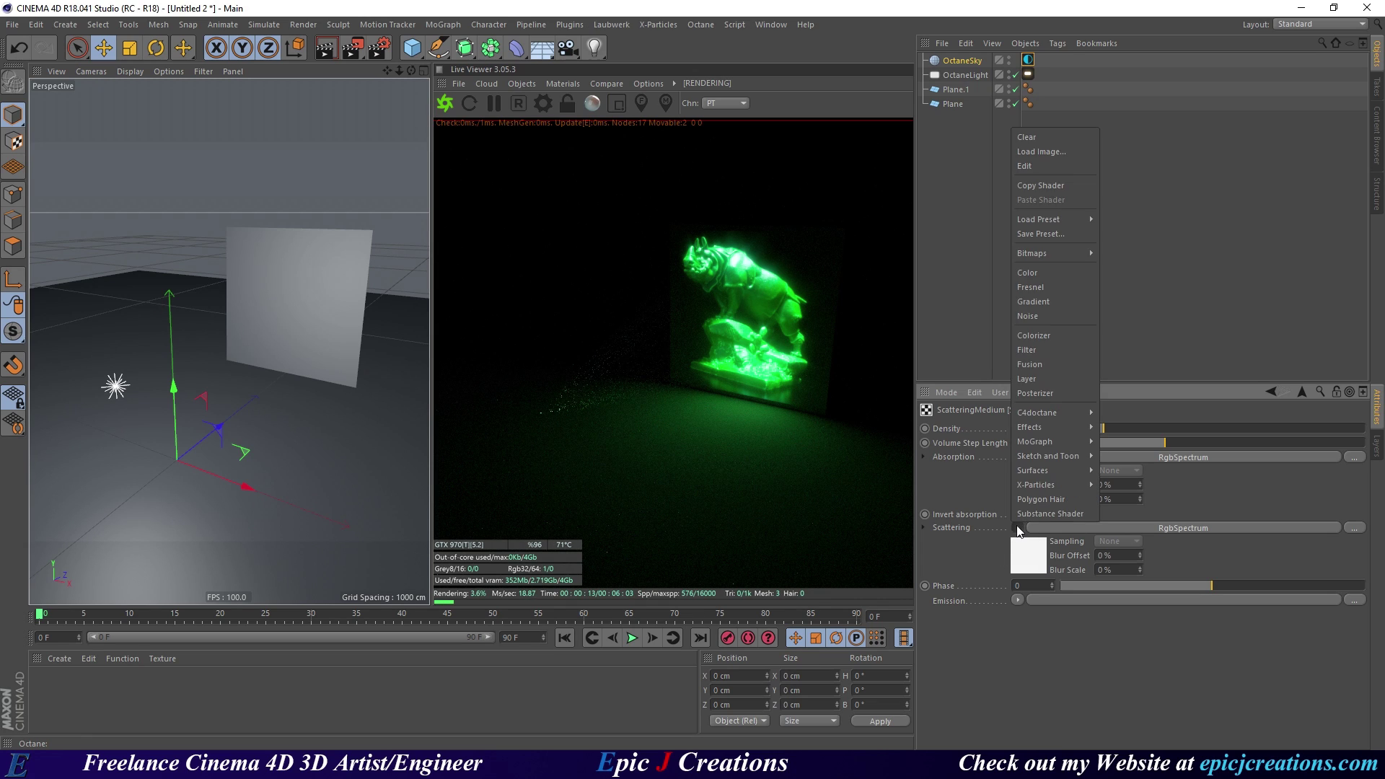
mouse_move(1054, 414)
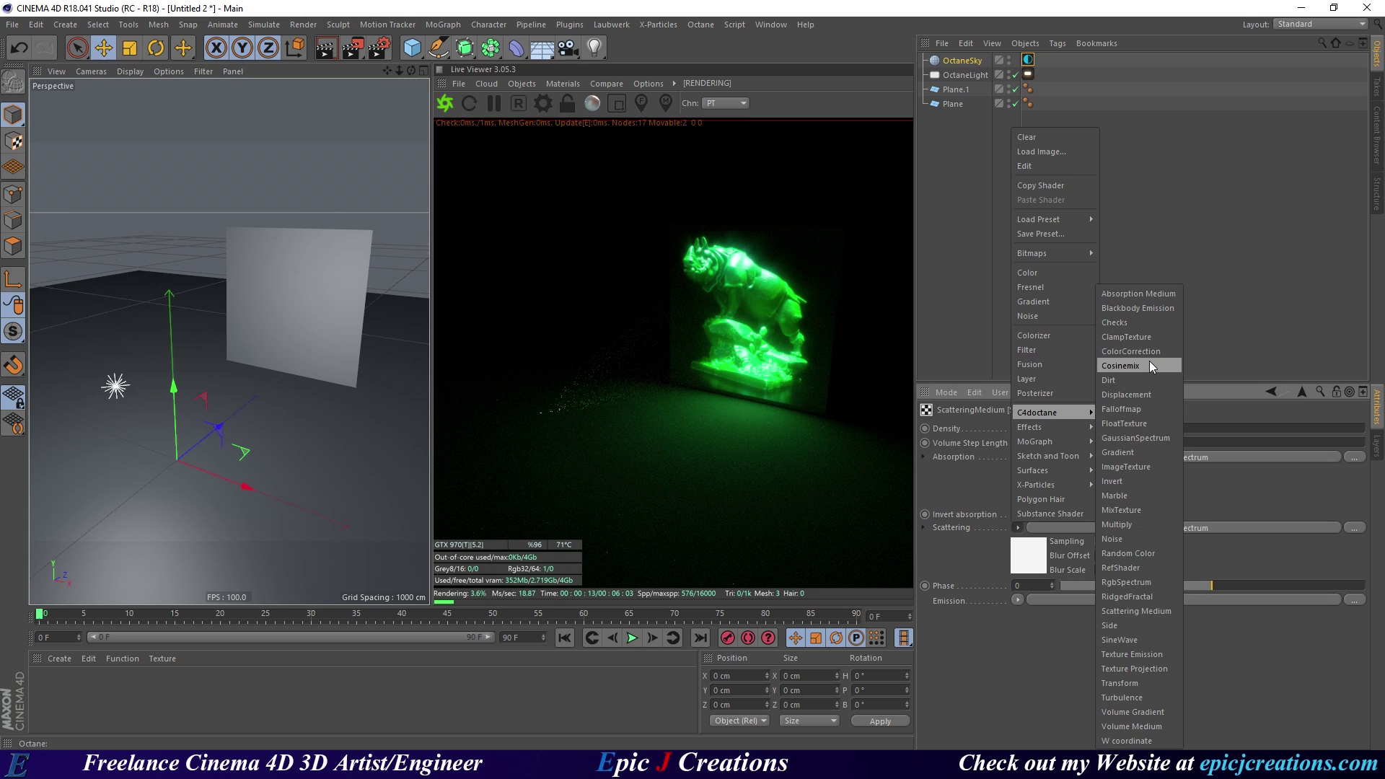
left_click(1157, 424)
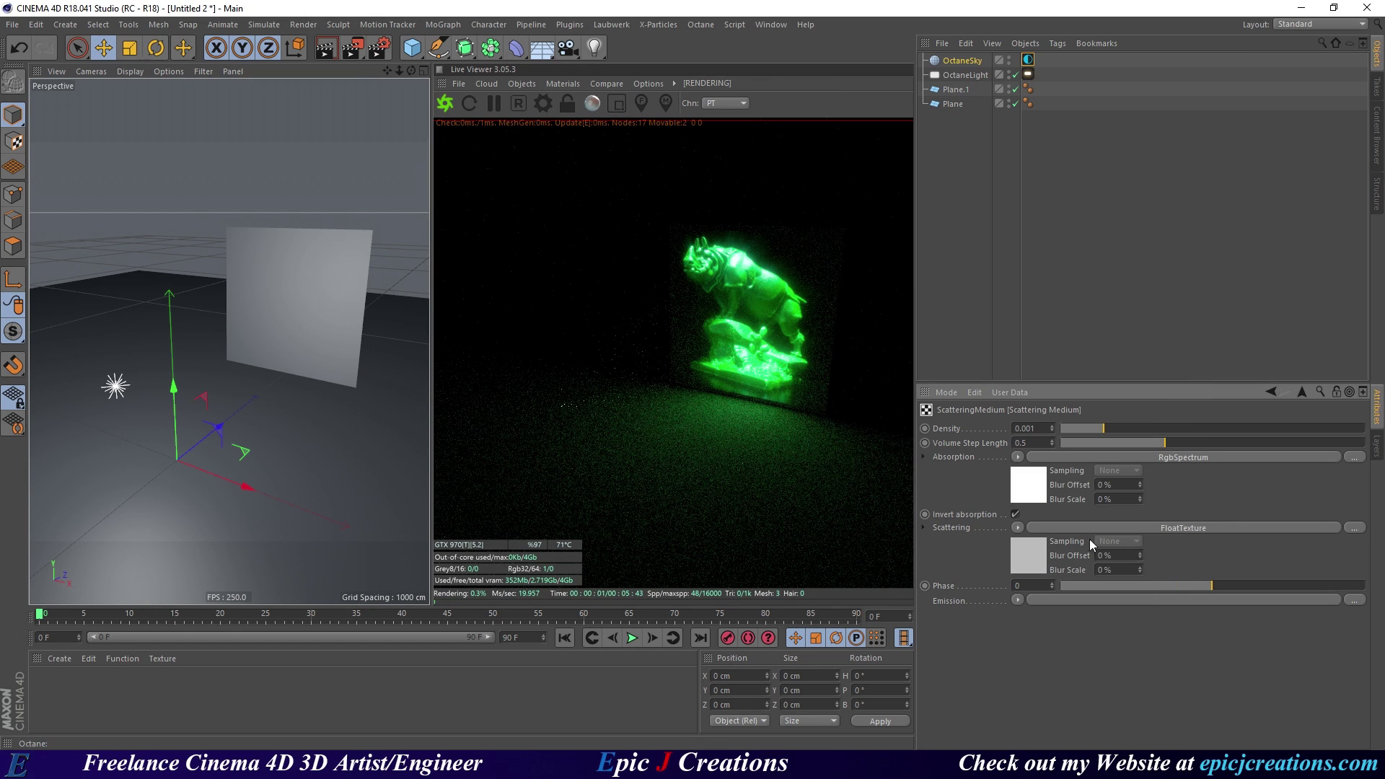
left_click(1033, 551)
left_click_drag(979, 432, 945, 431)
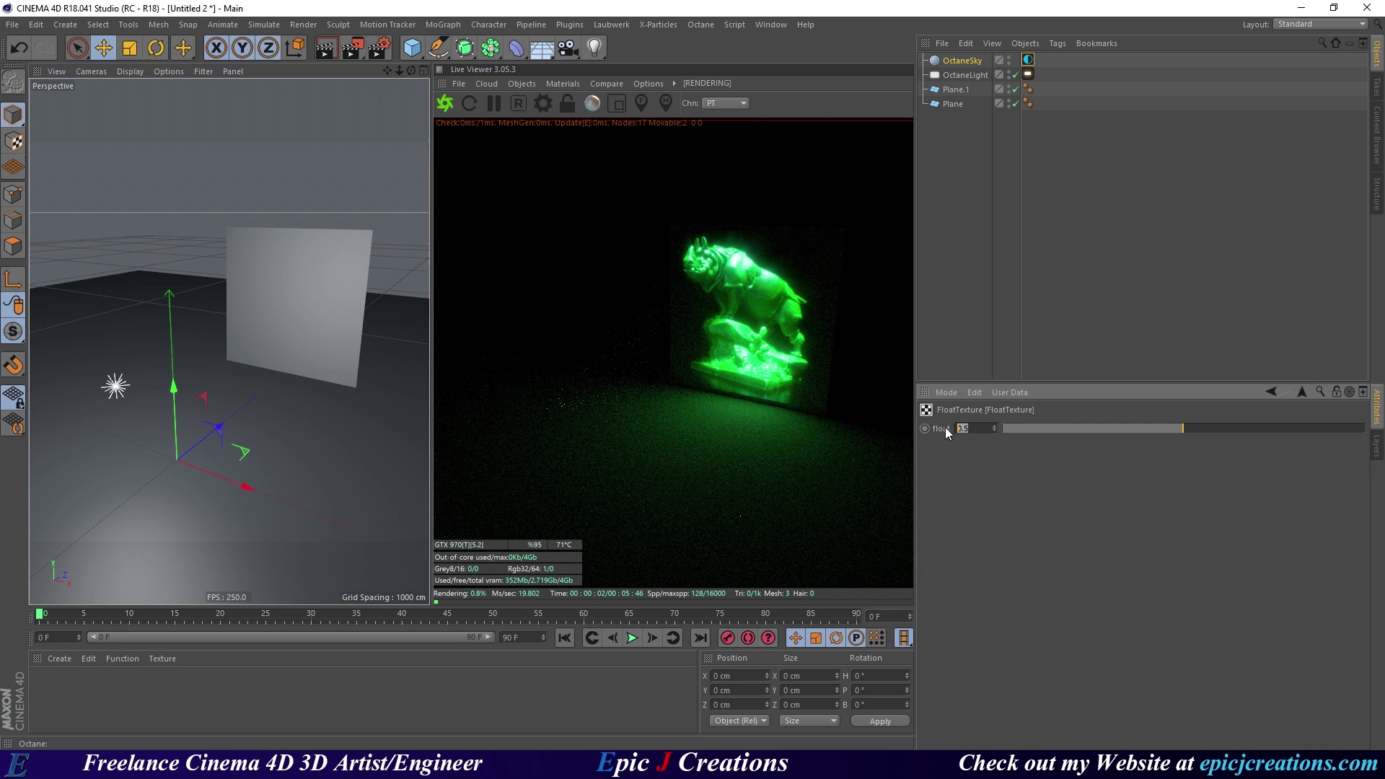
type("1")
key("Return")
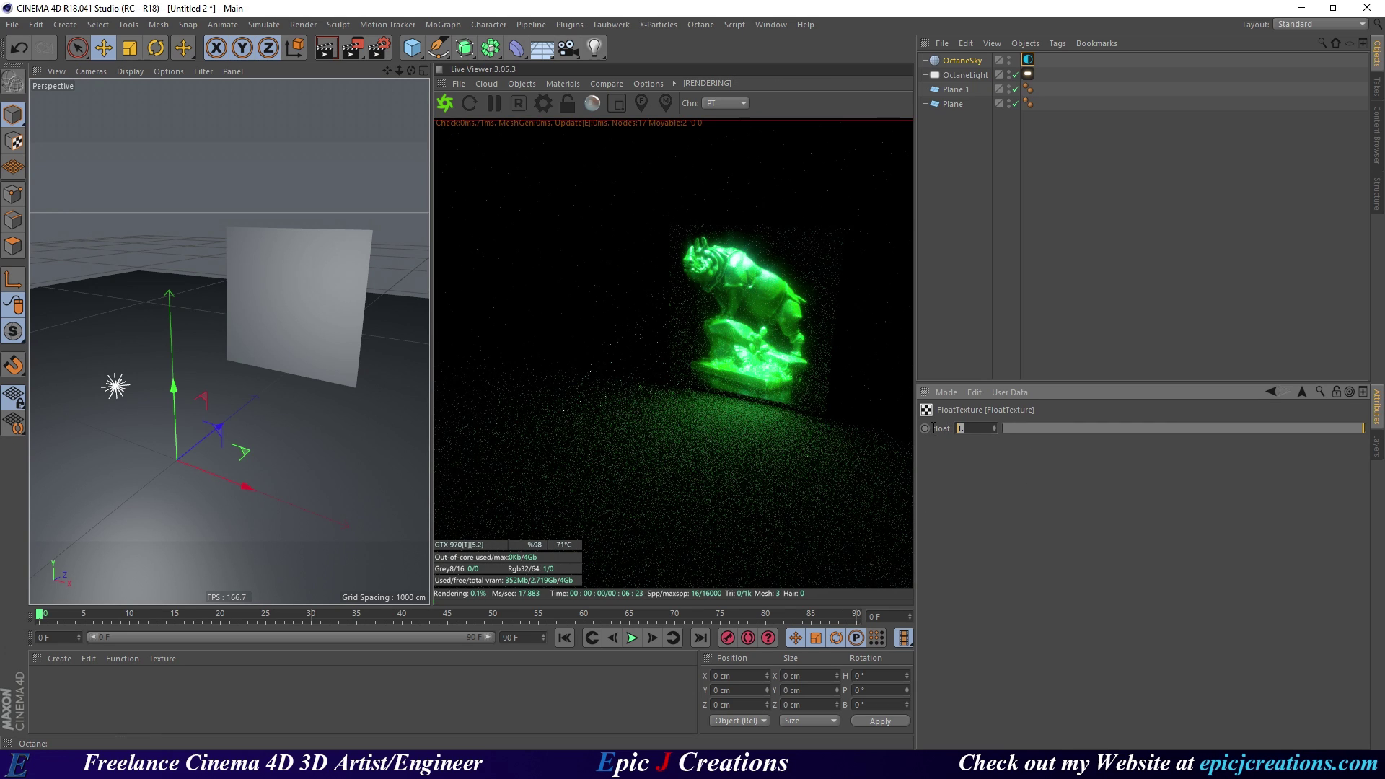
Raise the scattering float to 5 and set the environment fog Thickness to 100.
type("5")
key("Return")
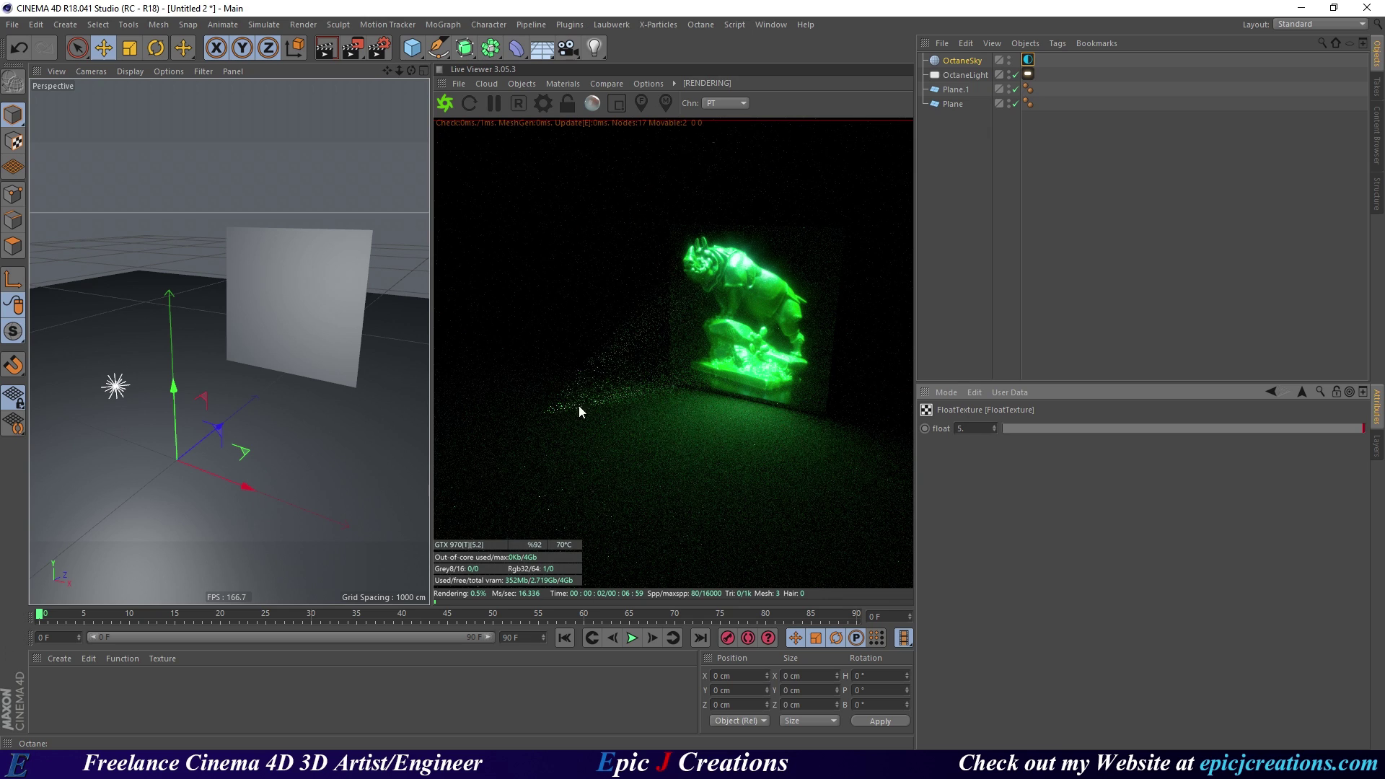
left_click(1304, 388)
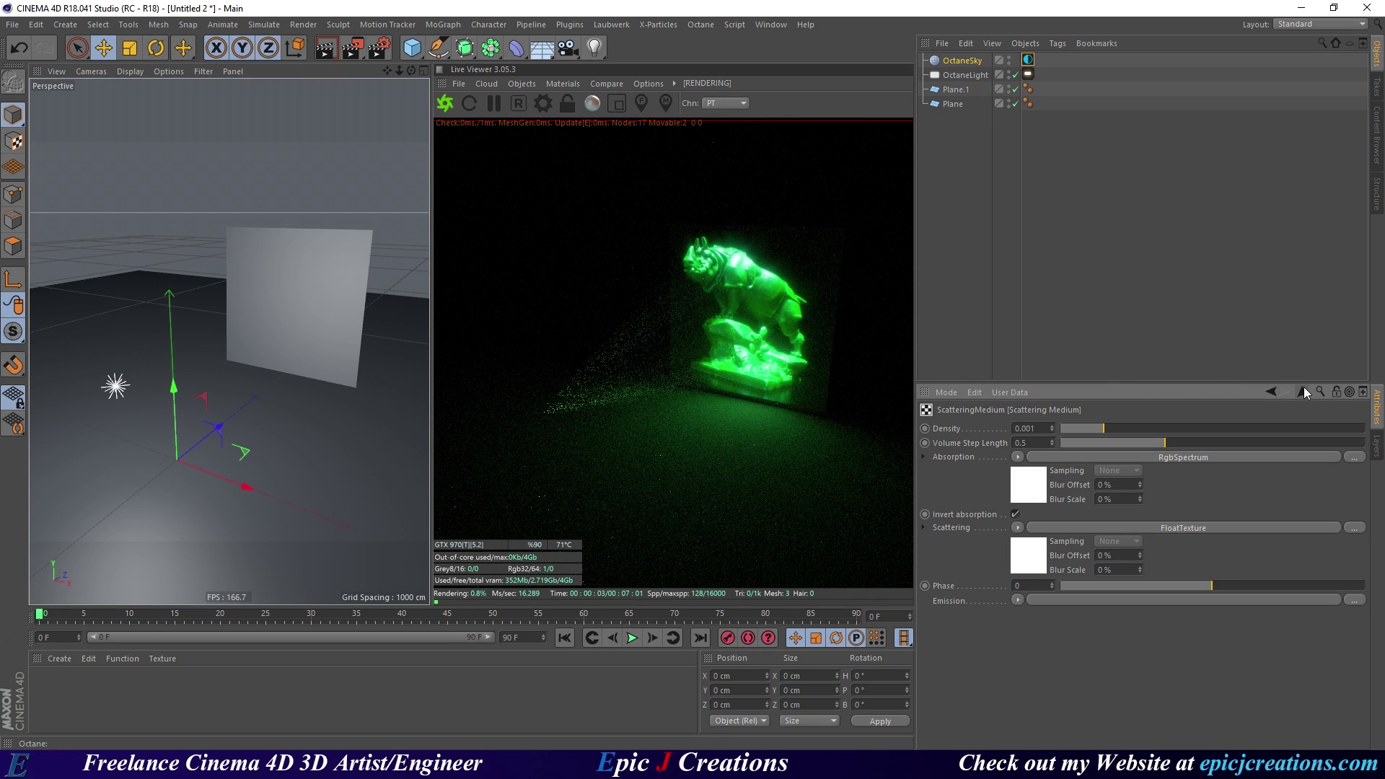
left_click(1304, 389)
left_click(1002, 515)
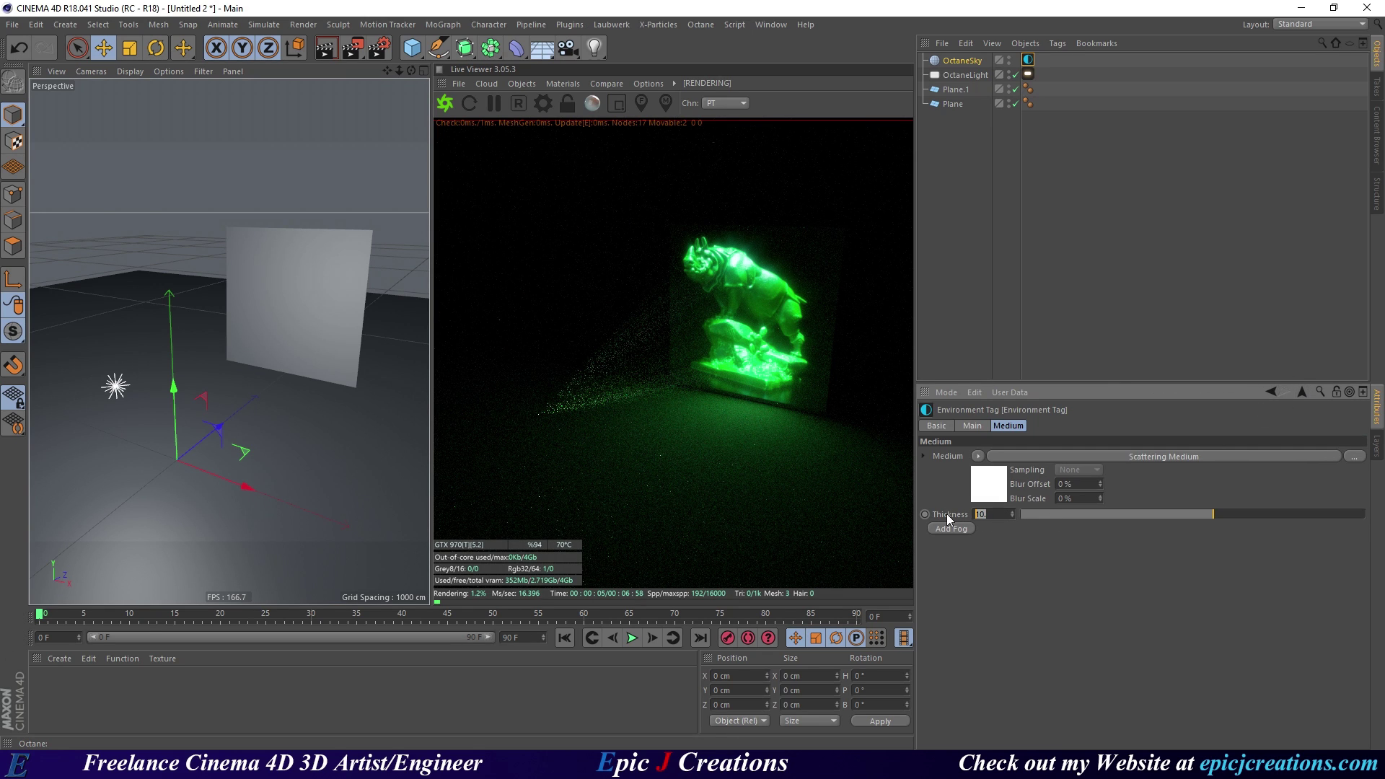
type("100")
key("Return")
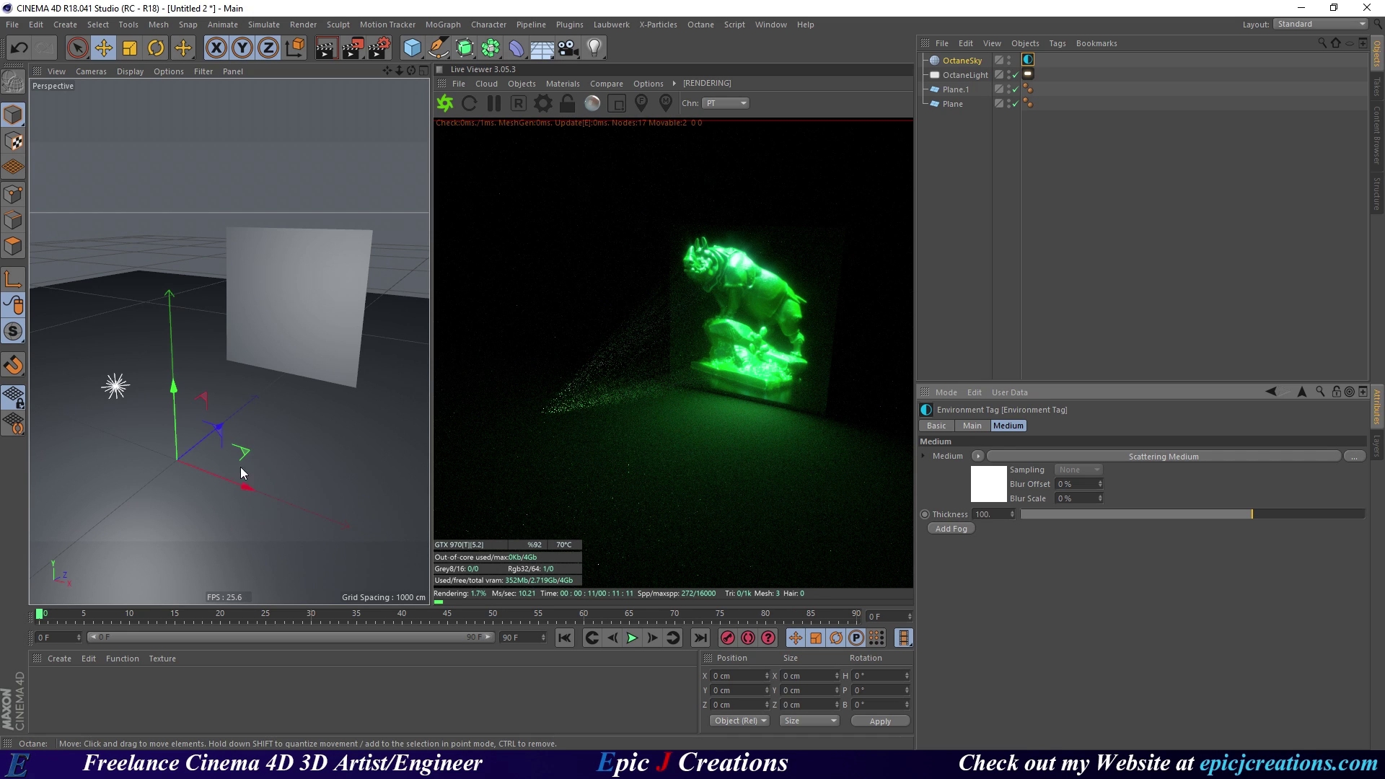
Add an Octane camera from the Live Viewer Objects menu and view the scene through it.
scroll(273, 440, "down", 4)
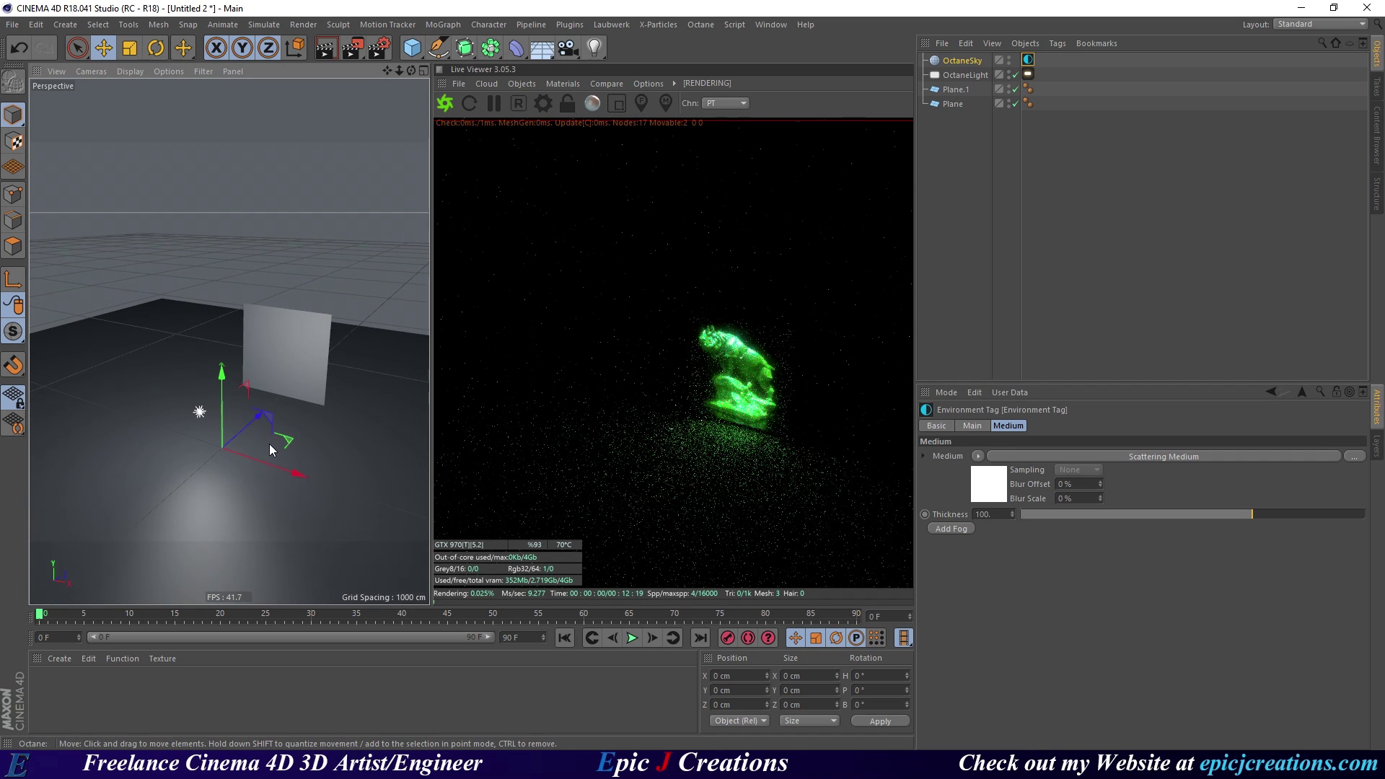
mouse_move(271, 450)
left_mouse_down("alt")
mouse_move(229, 452)
mouse_move(288, 465)
left_mouse_up("alt")
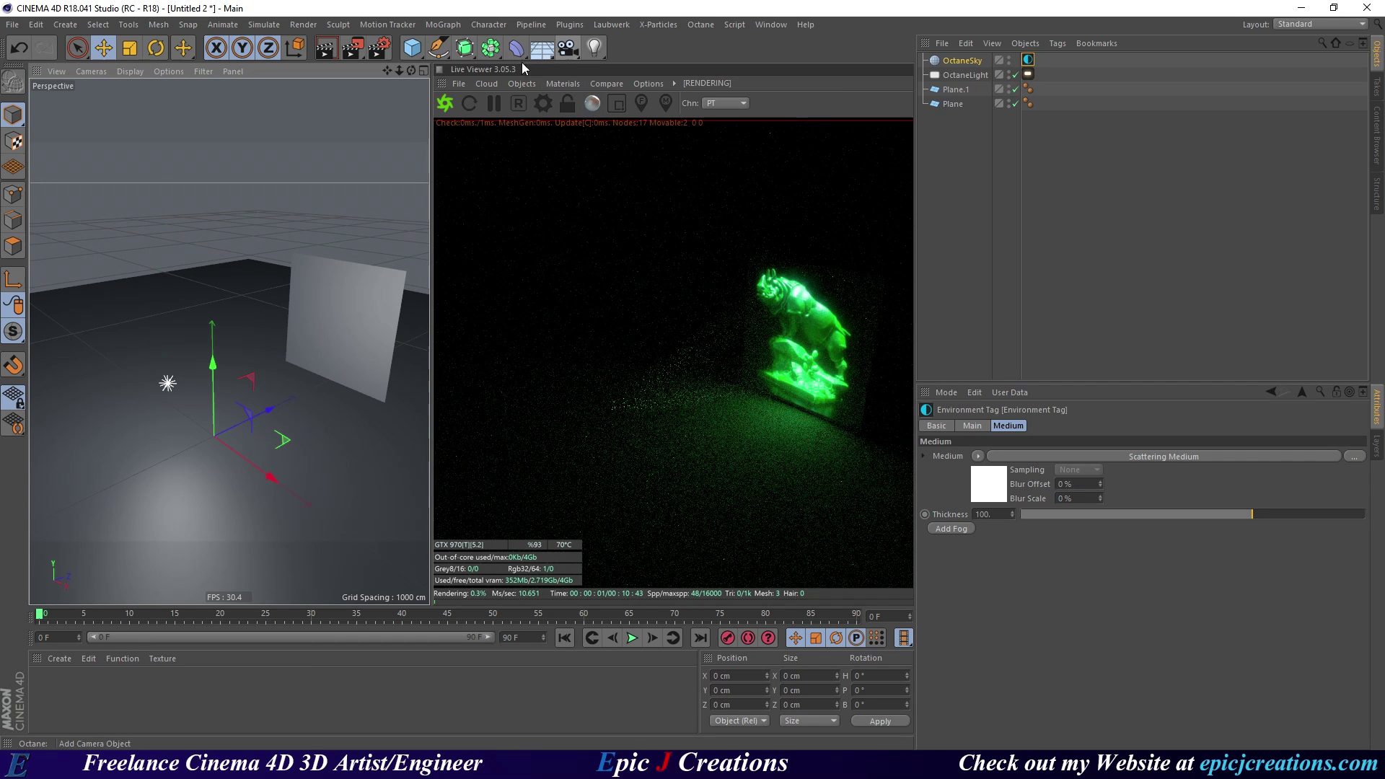
left_click(522, 83)
left_click(543, 111)
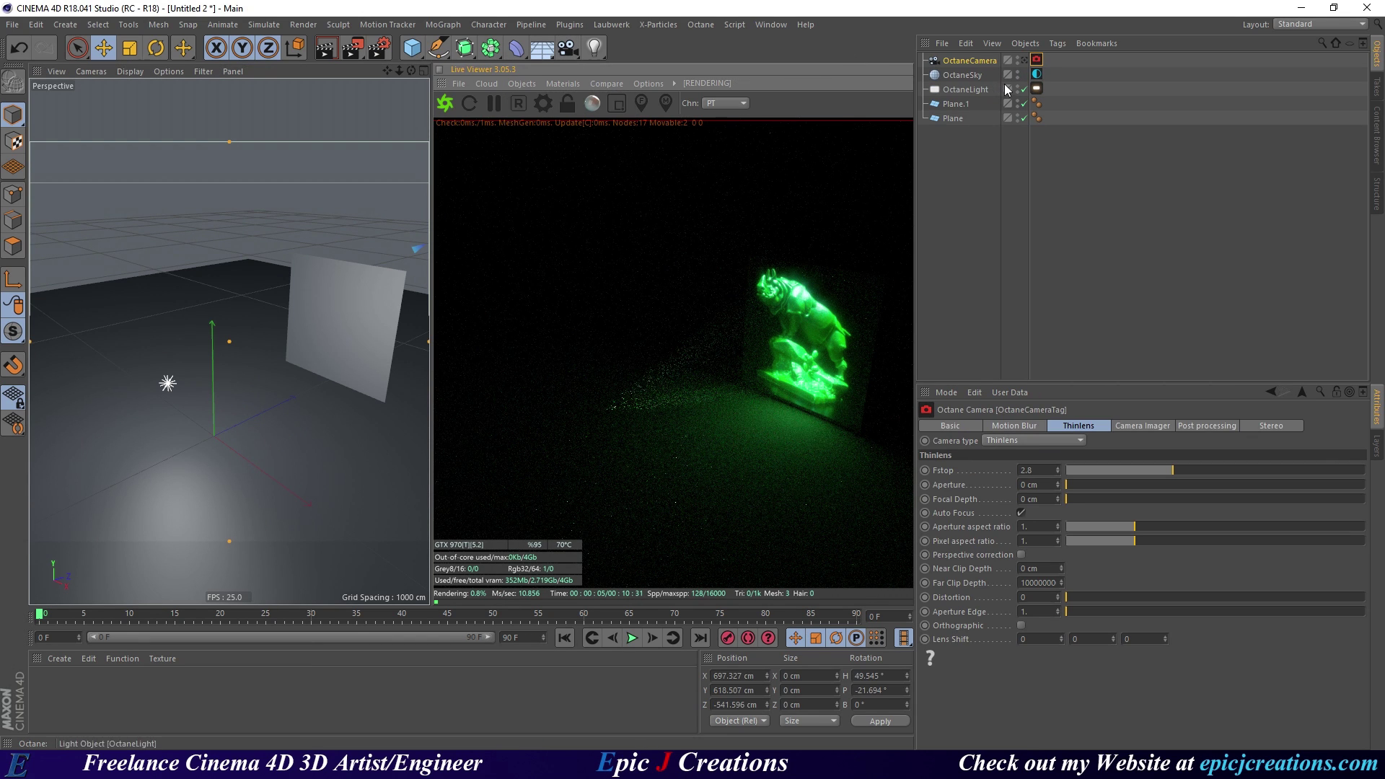
left_click_drag(319, 451, 226, 375, "alt")
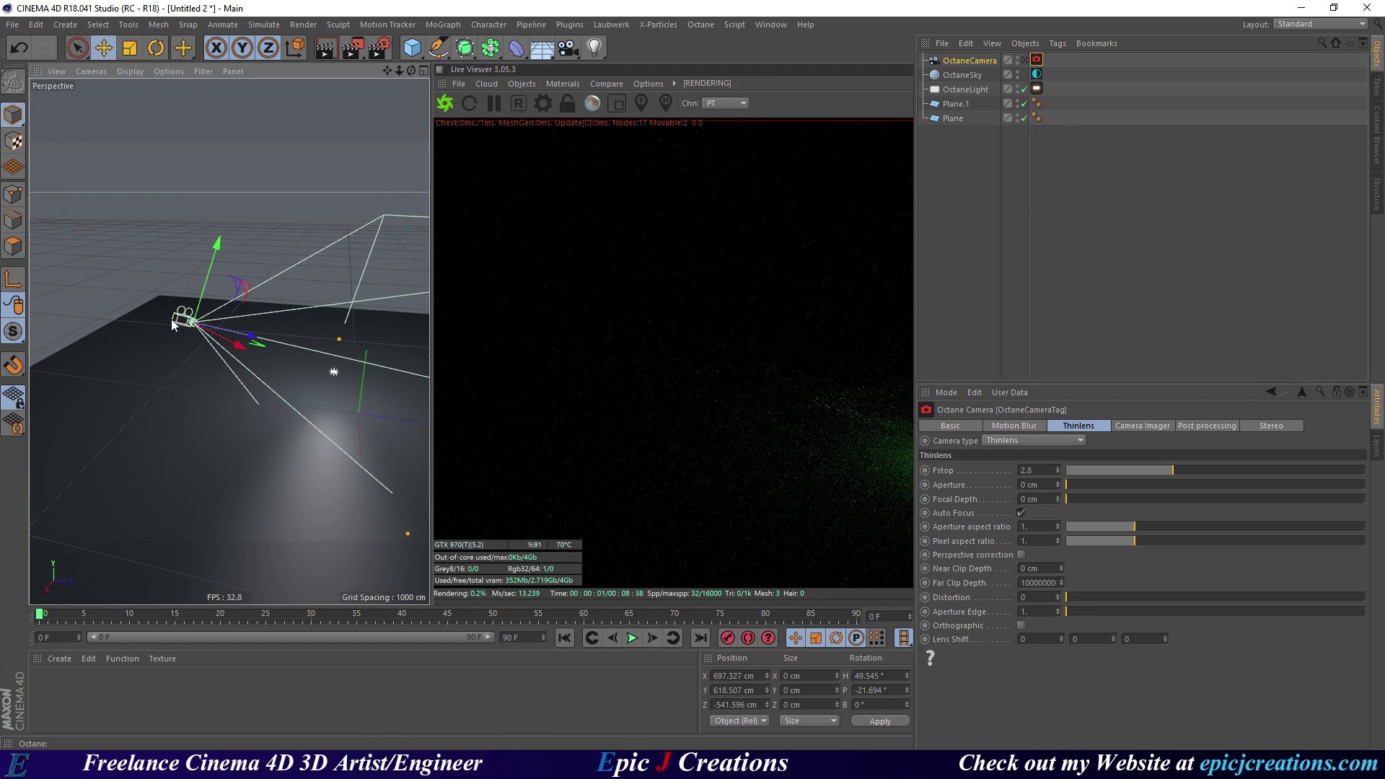
left_click_drag(297, 417, 141, 331, "alt")
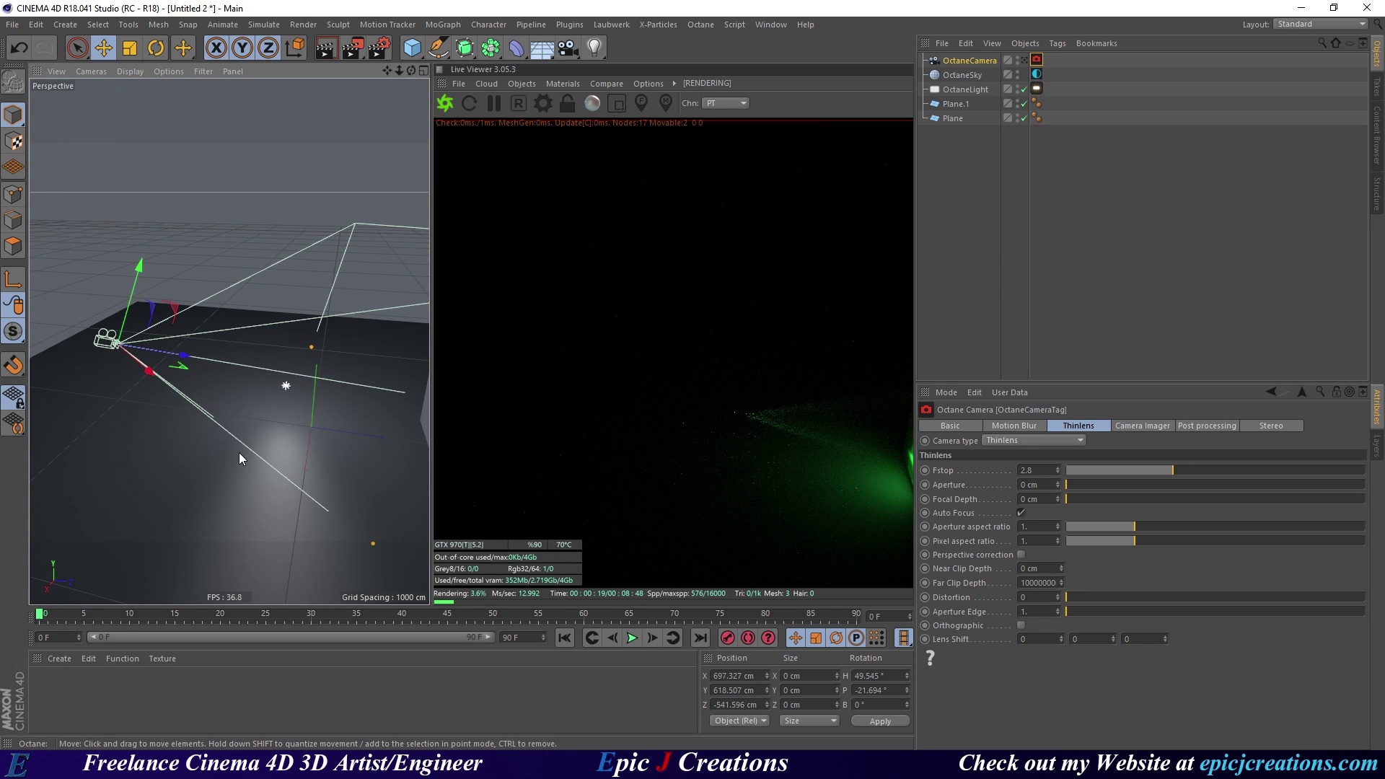
left_click_drag(239, 453, 262, 474, "alt")
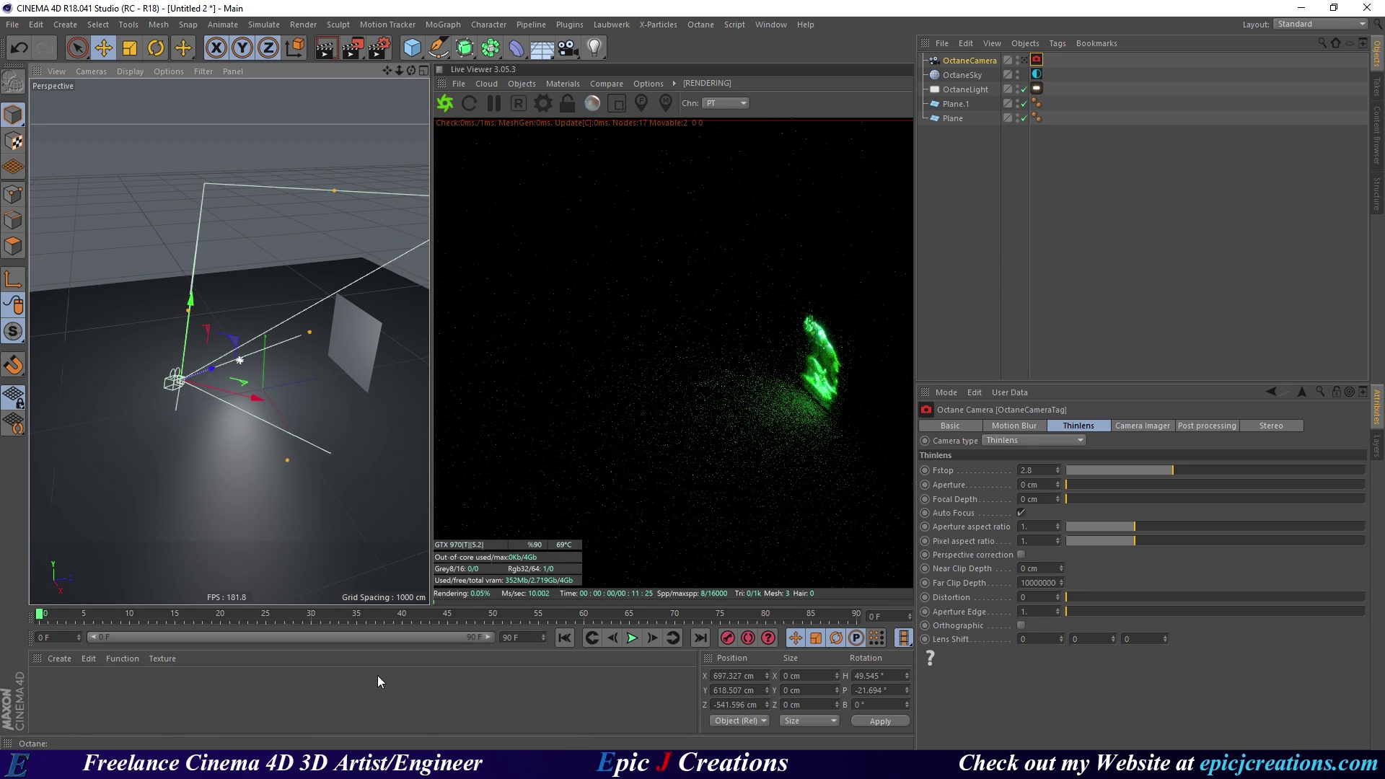
left_click_drag(210, 446, 245, 453, "alt")
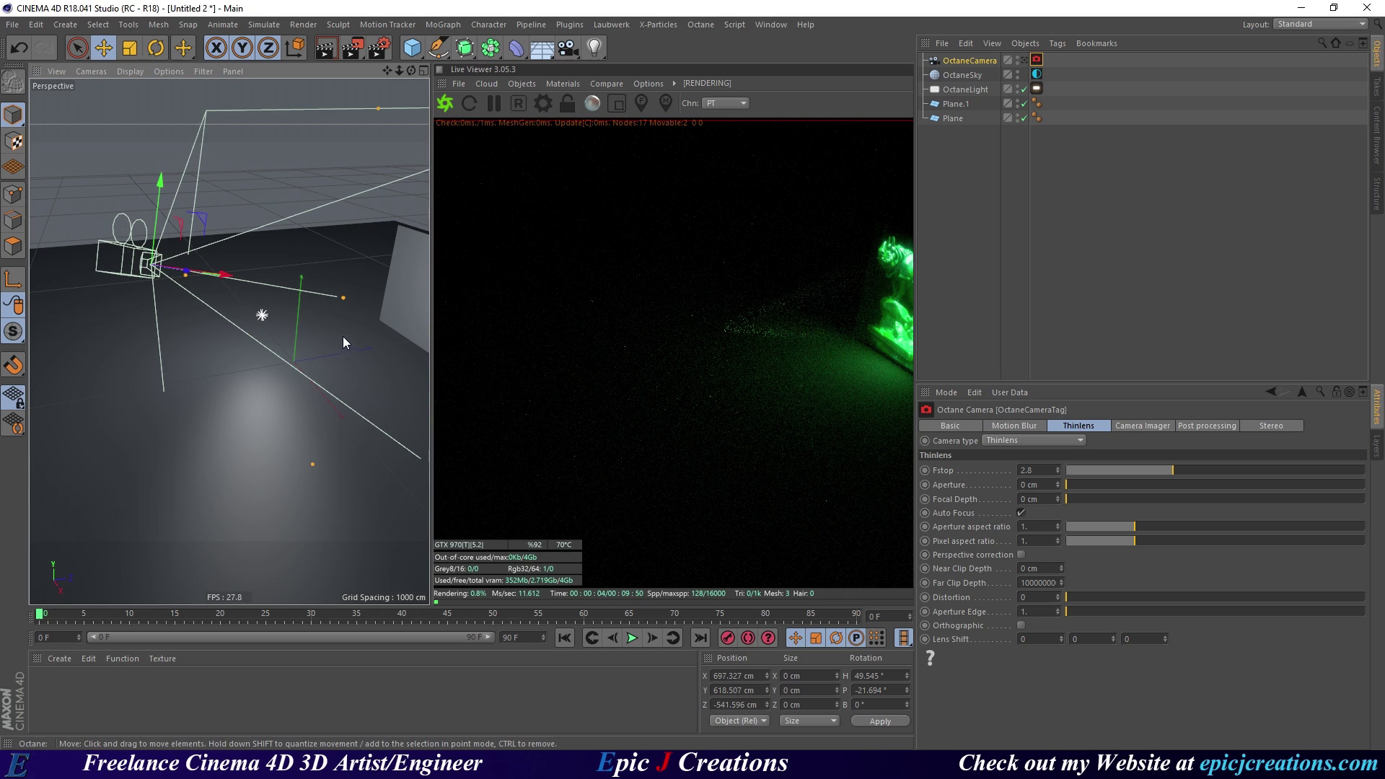
left_click(1024, 60)
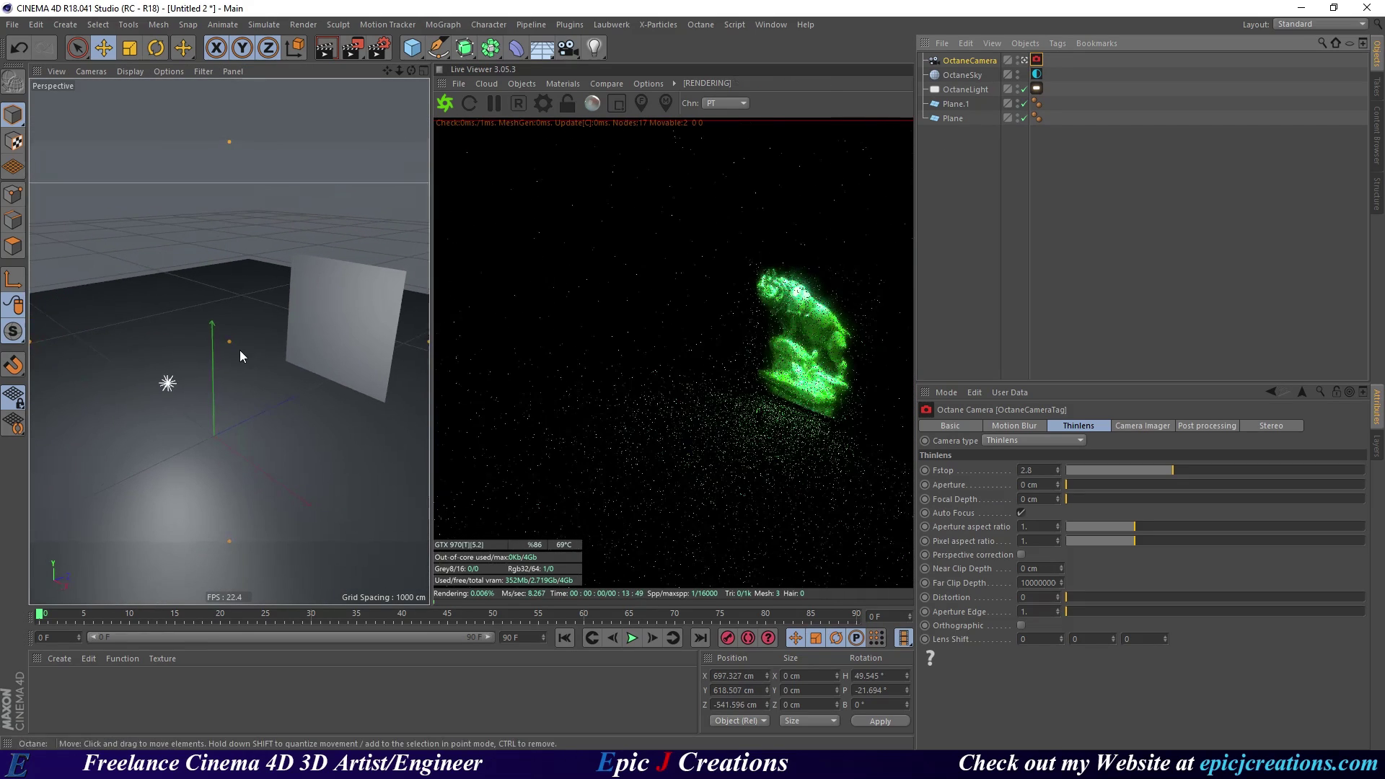
Turn on region rendering and draw a render region around the light beam's origin.
left_click_drag(240, 349, 319, 401, "alt")
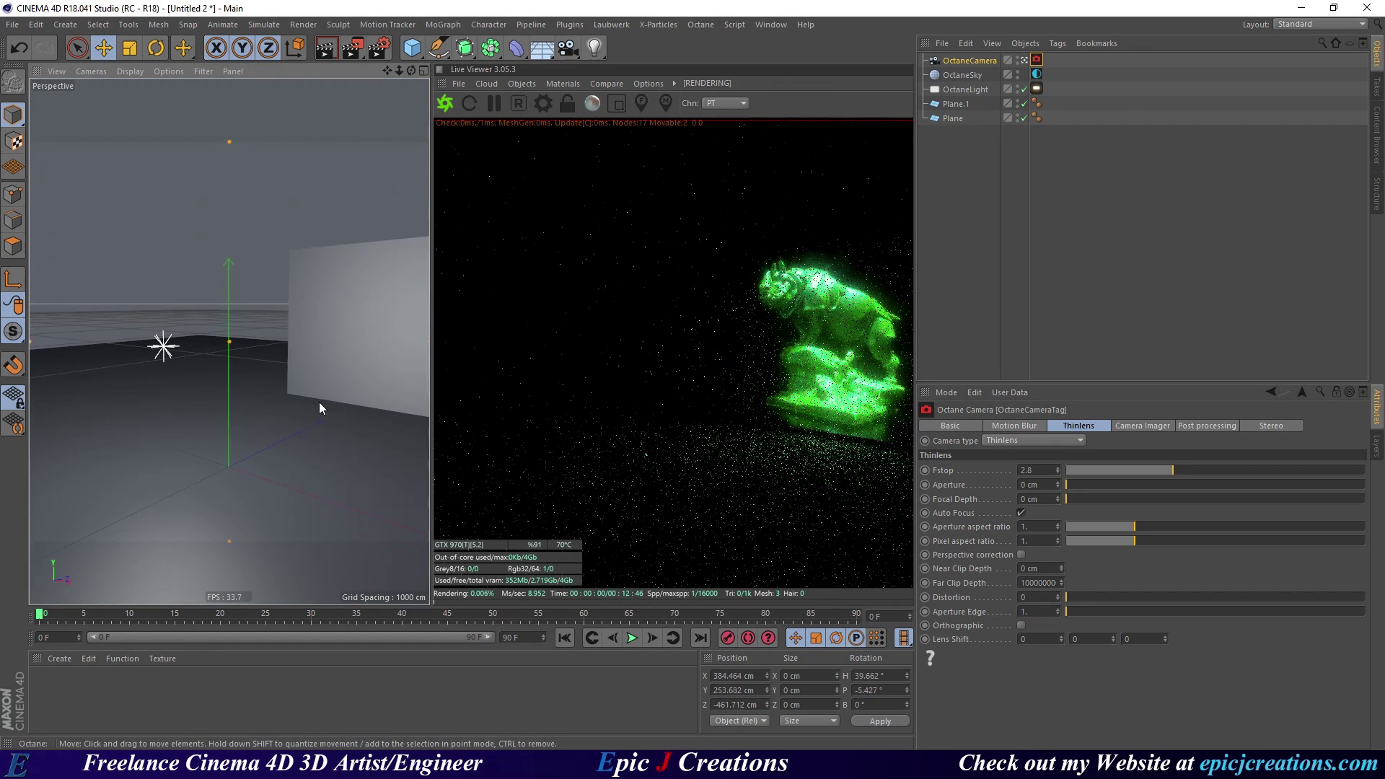
middle_click_drag(319, 409, 277, 396, "alt")
left_click(617, 103)
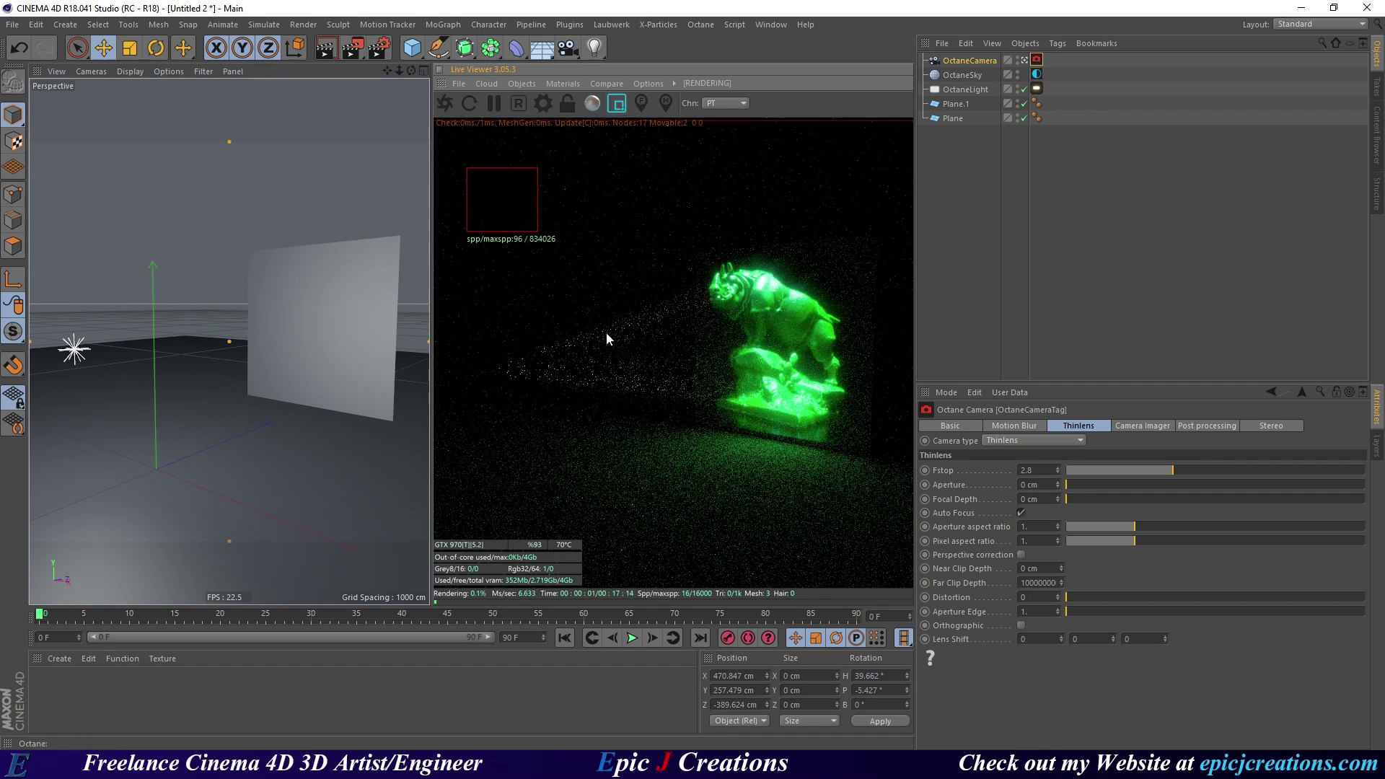
left_click_drag(483, 312, 616, 394)
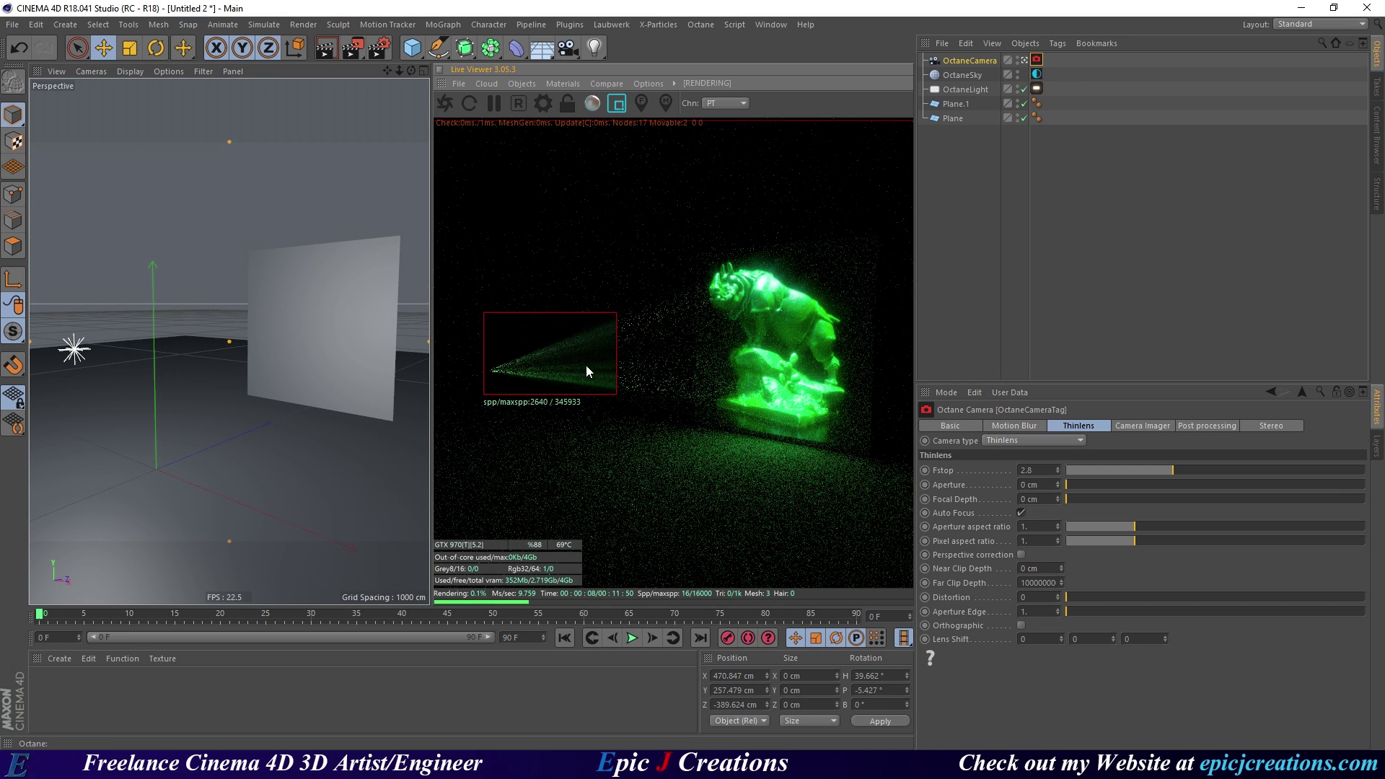
Redraw the render region repeatedly, ending over the rhino's base and the floor below.
left_click_drag(595, 297, 654, 358)
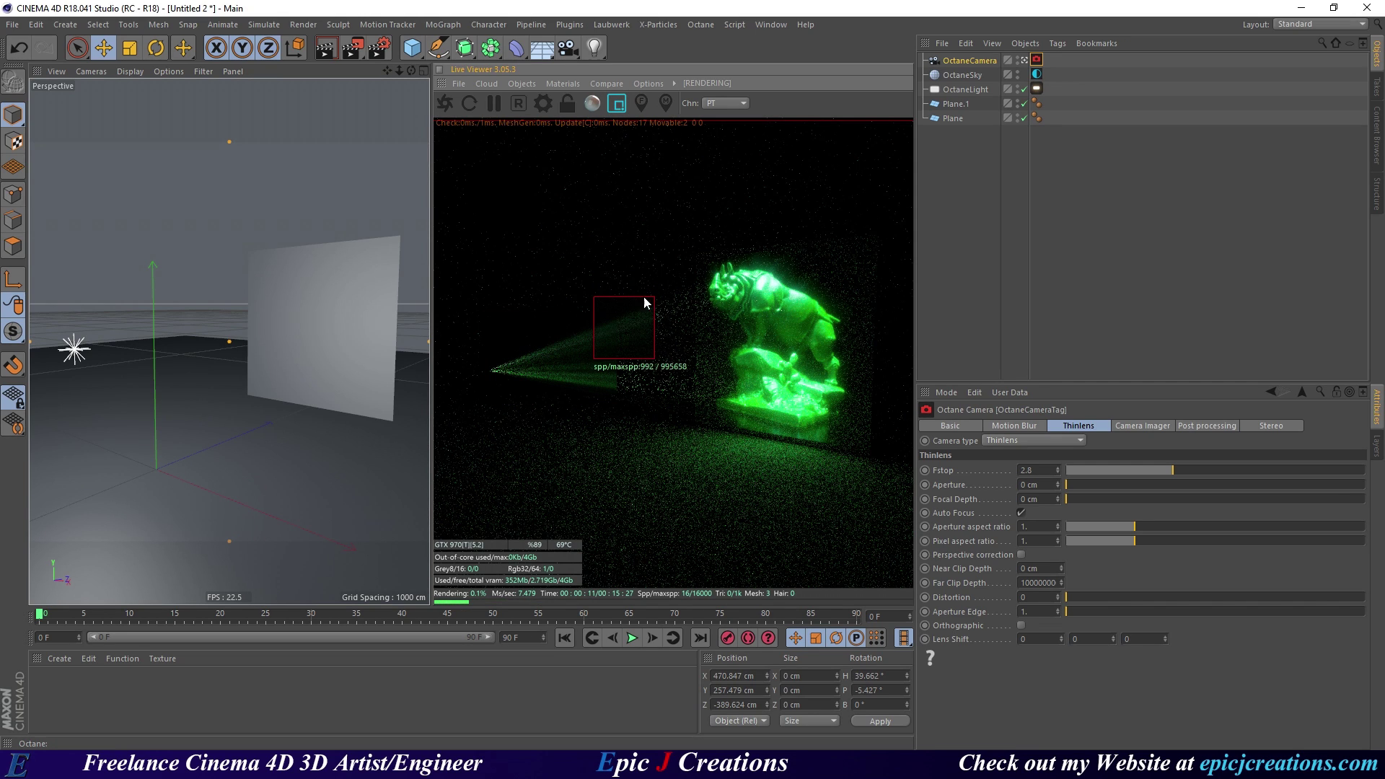
left_click_drag(629, 287, 714, 351)
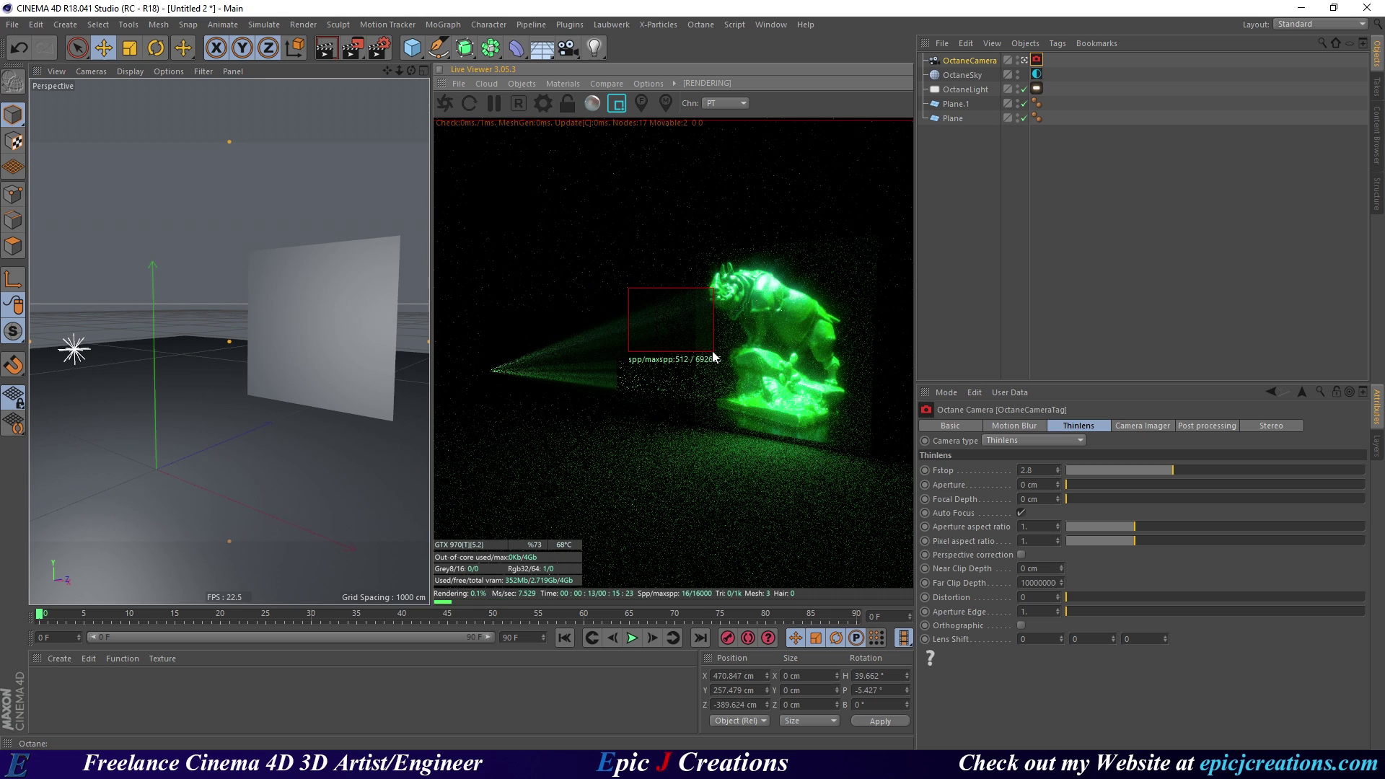
left_click_drag(599, 352, 680, 415)
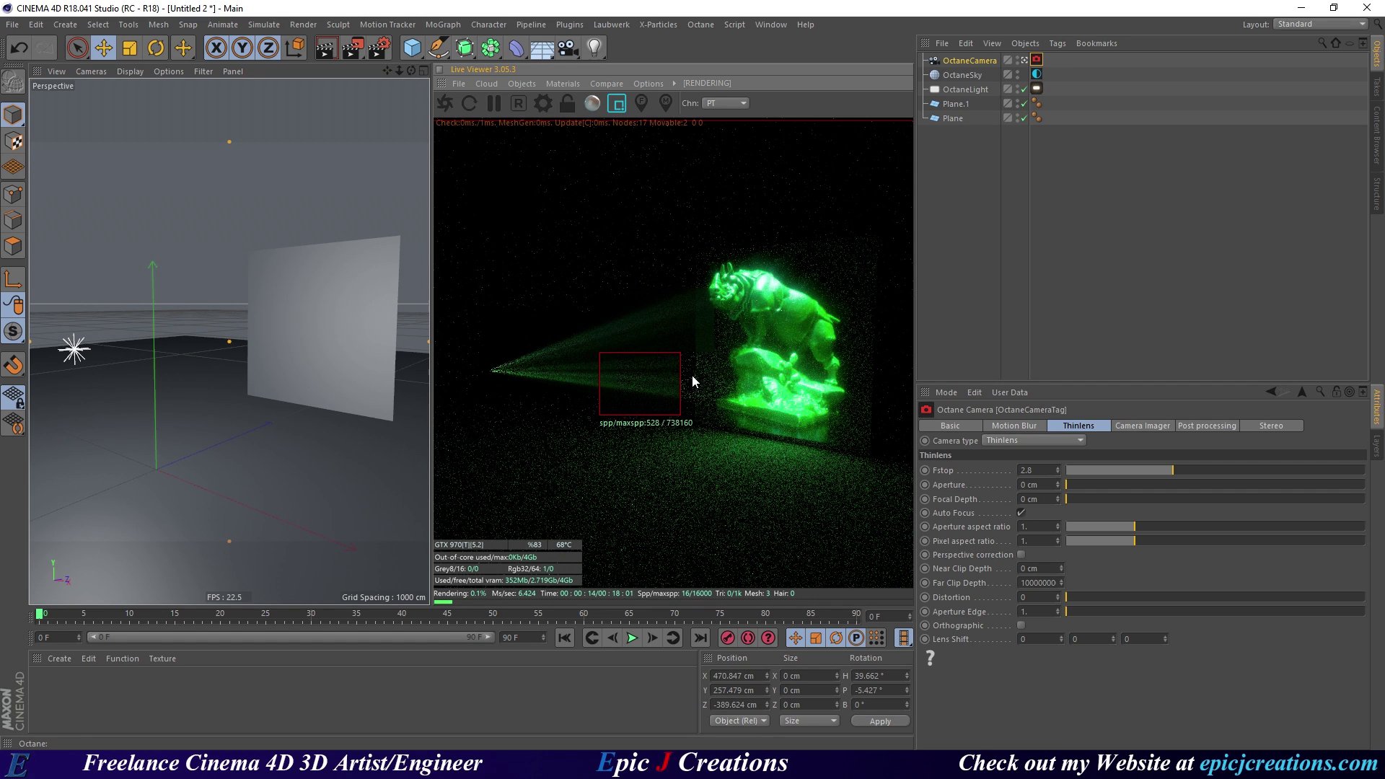
left_click_drag(678, 353, 748, 402)
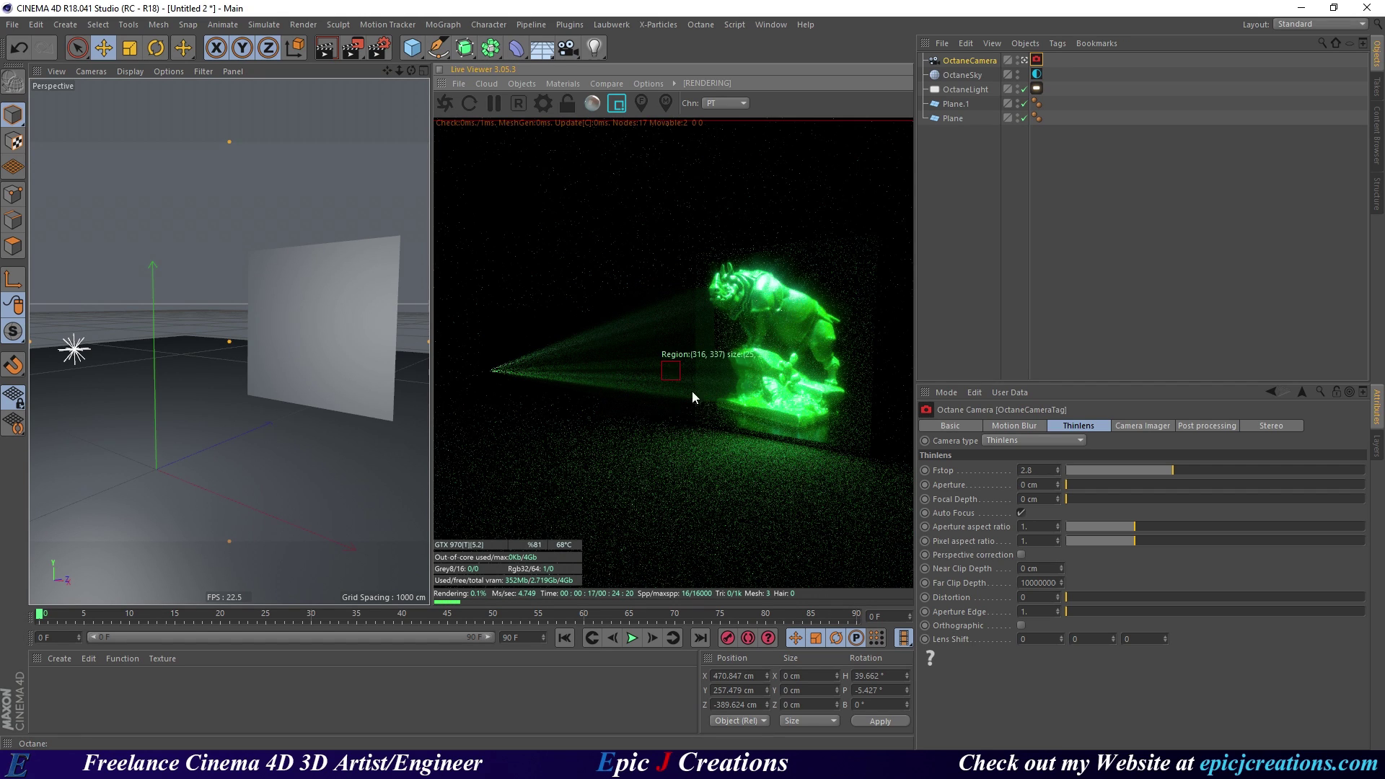
left_click_drag(662, 361, 770, 431)
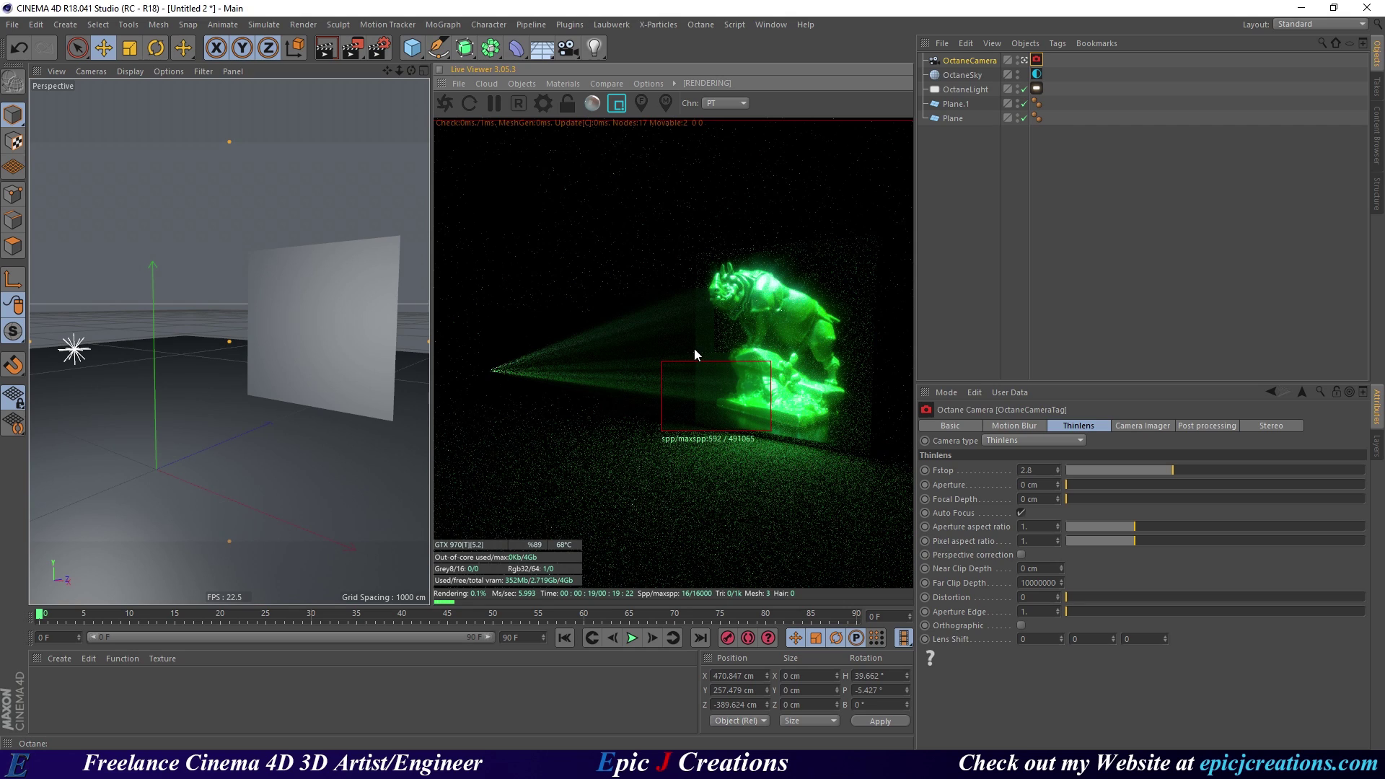
left_click_drag(696, 349, 811, 436)
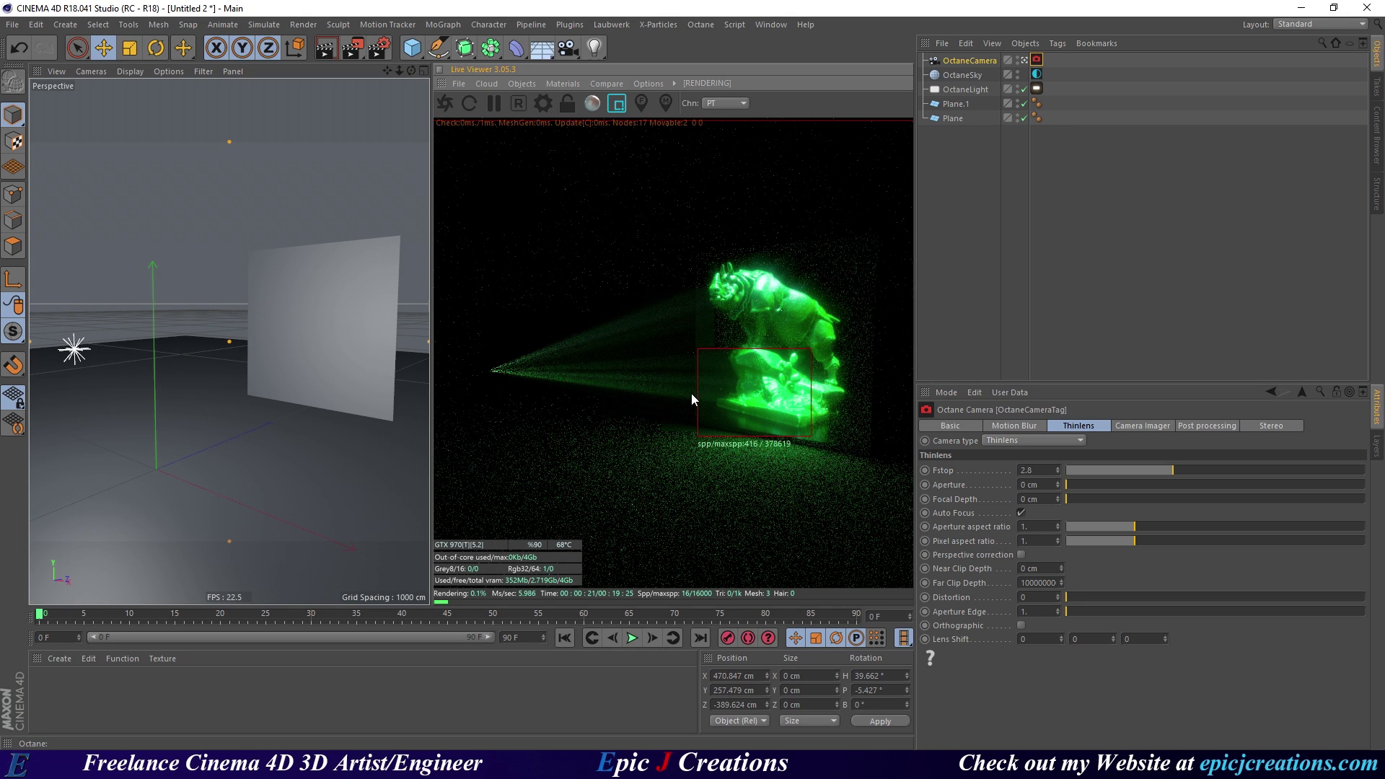
left_click_drag(689, 396, 839, 518)
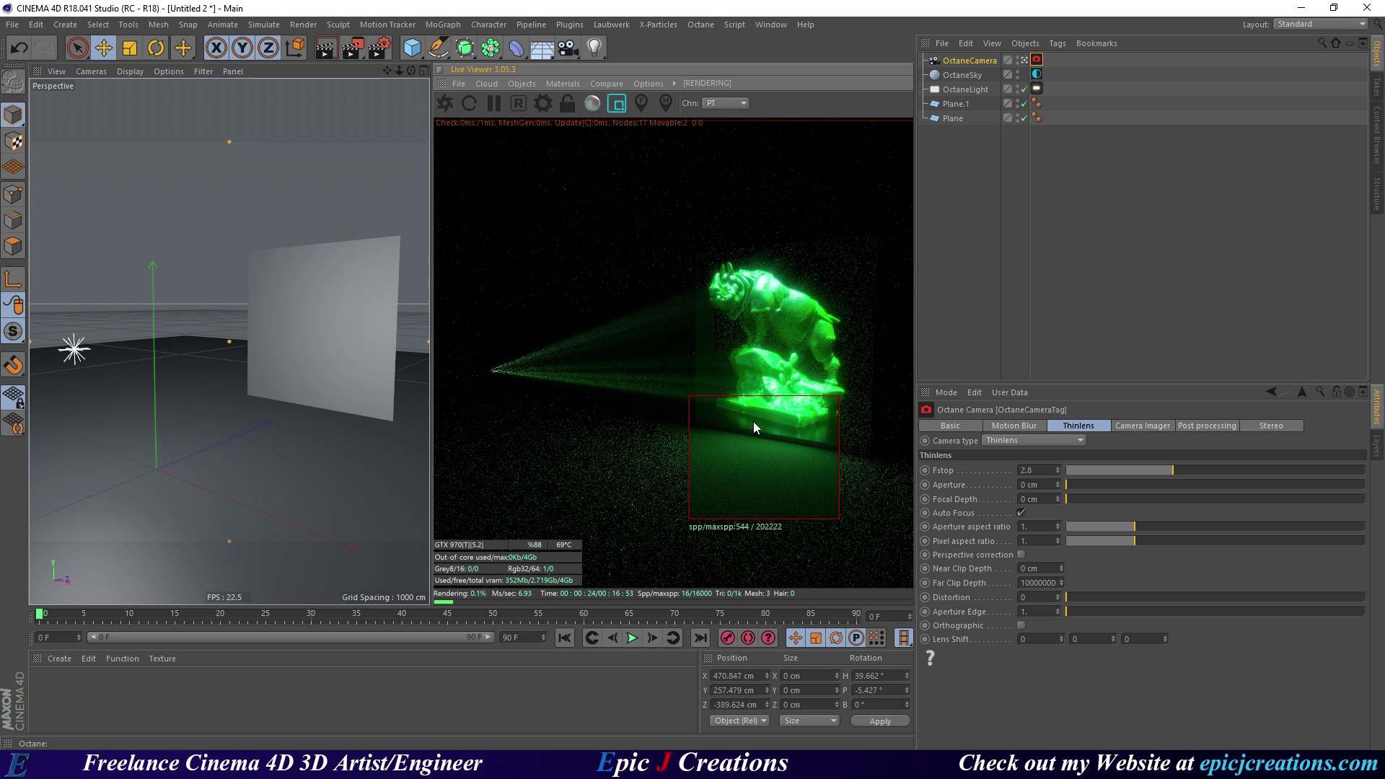
Set the Octane GI clamp to 0.3, turn off region rendering, and close Octane Settings.
left_click(543, 104)
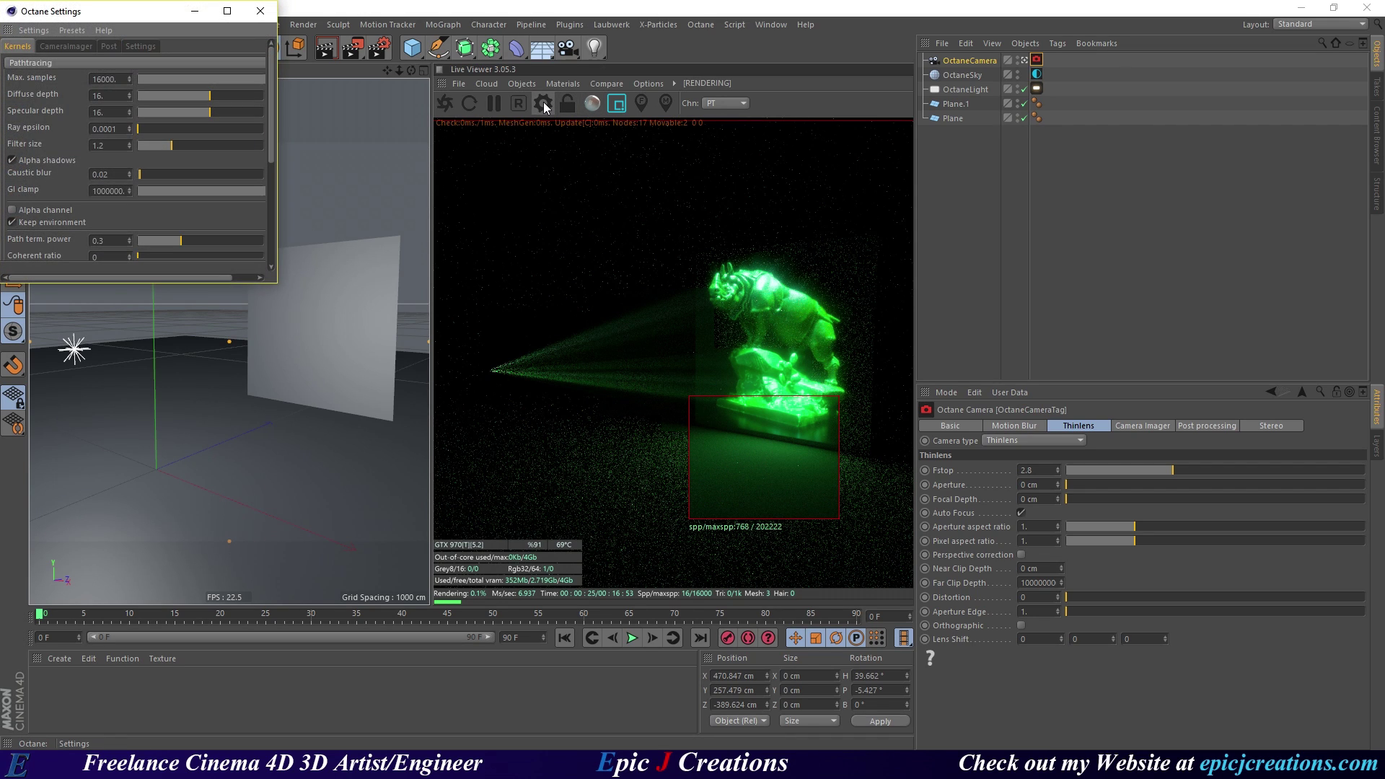
left_click(101, 190)
type("0.3")
key("Return")
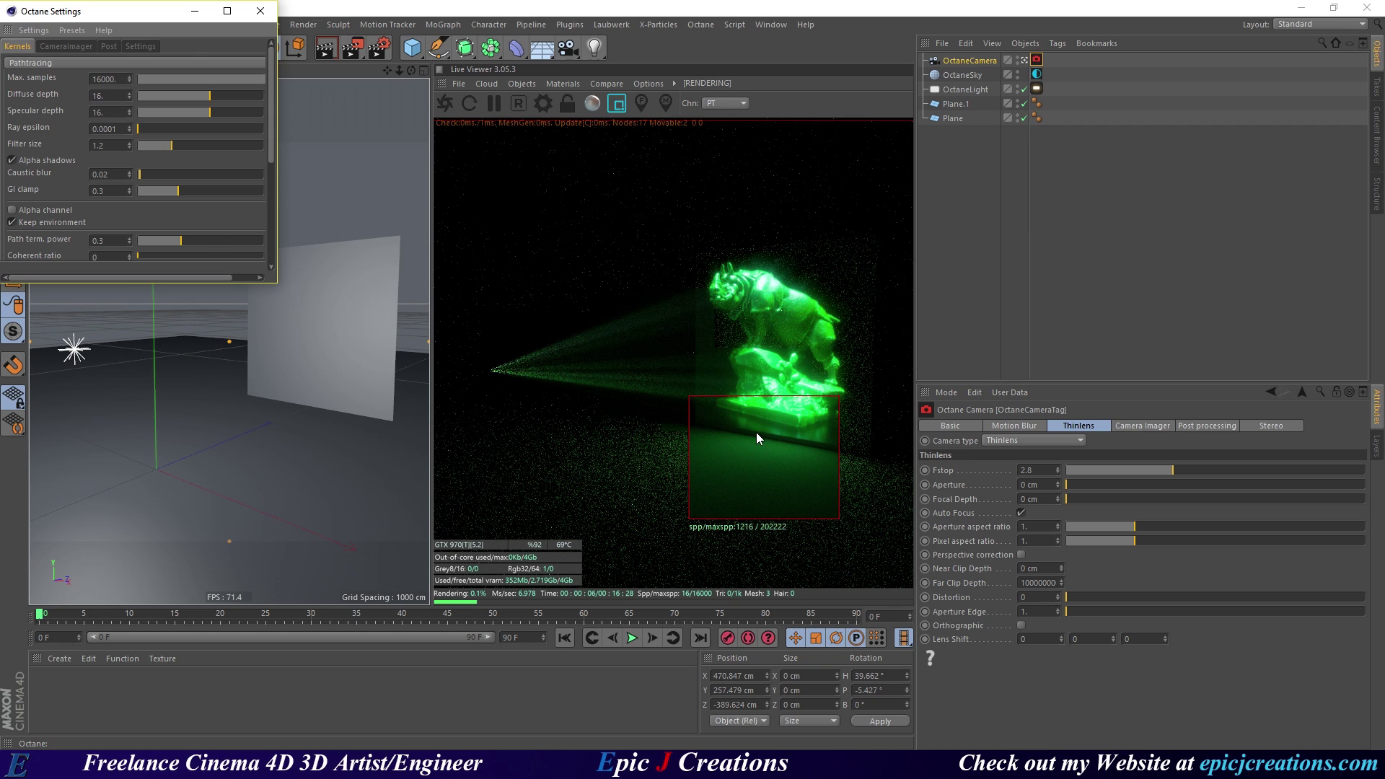
left_click(616, 103)
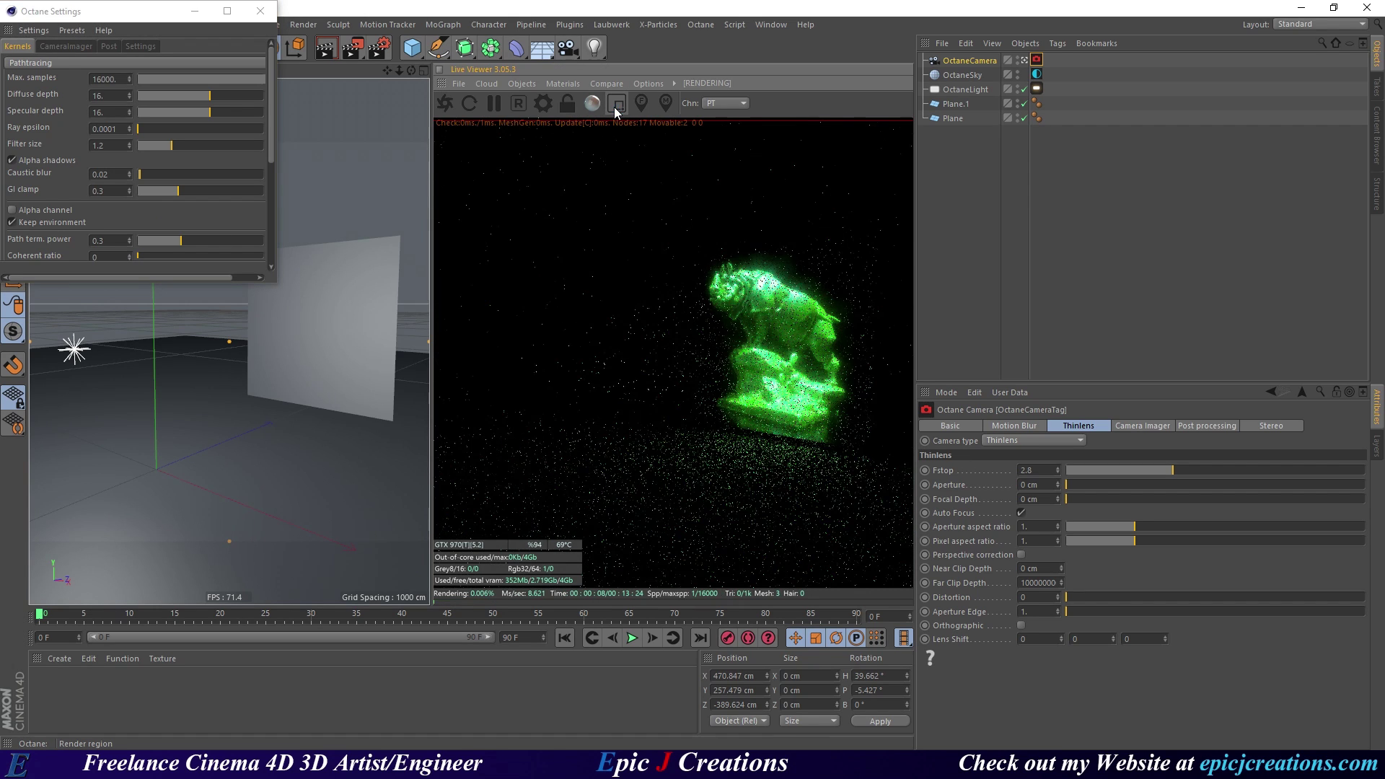
left_click(260, 11)
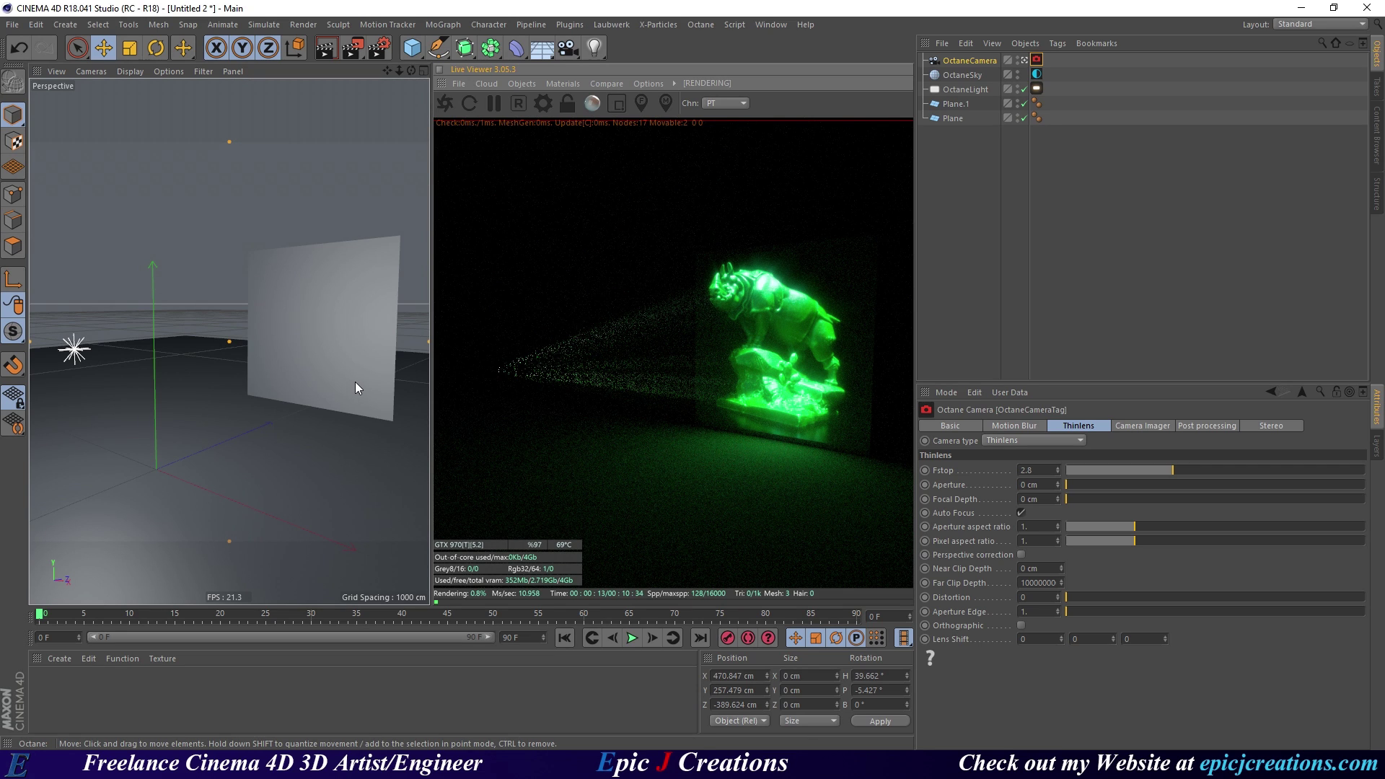
Stop and reset the Octane preview, shift the camera slightly, and list the open scenes.
left_click(517, 104)
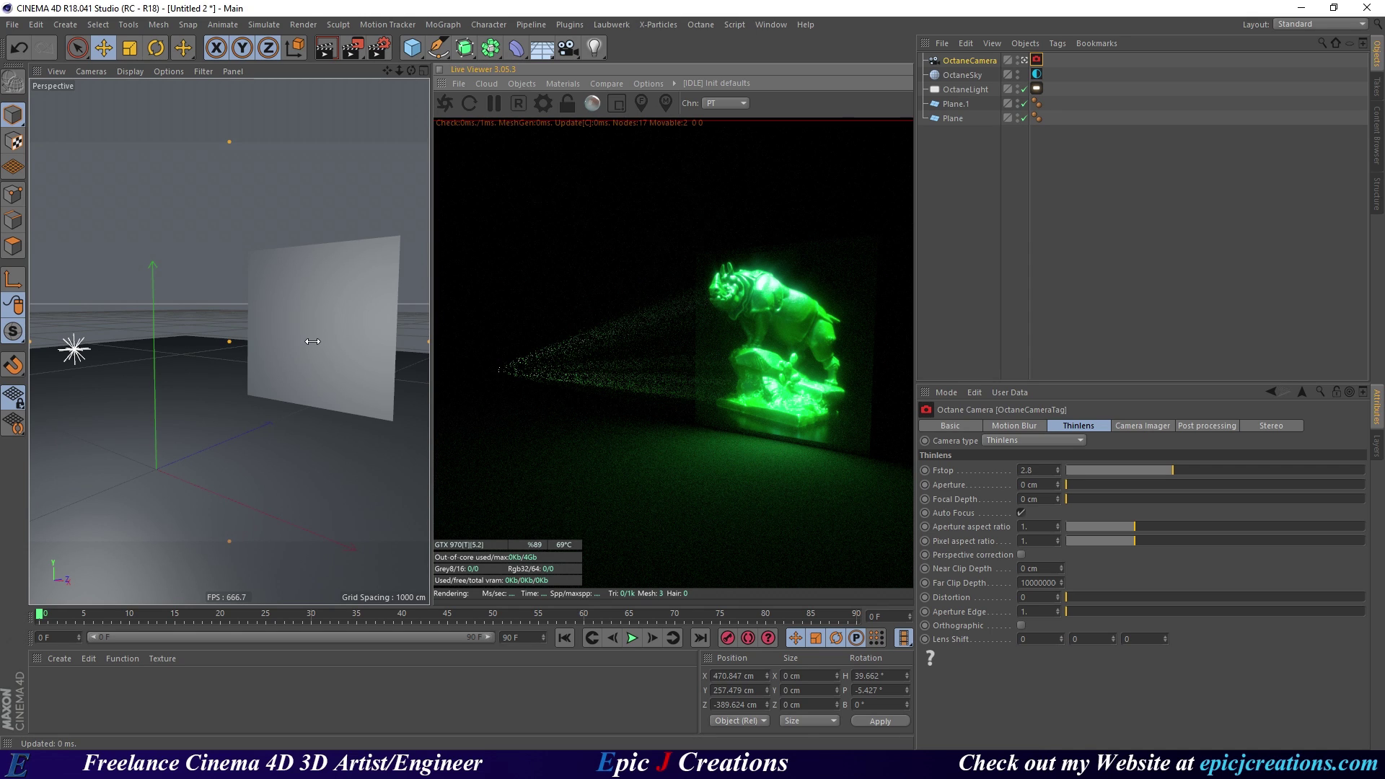
left_click_drag(303, 327, 407, 314)
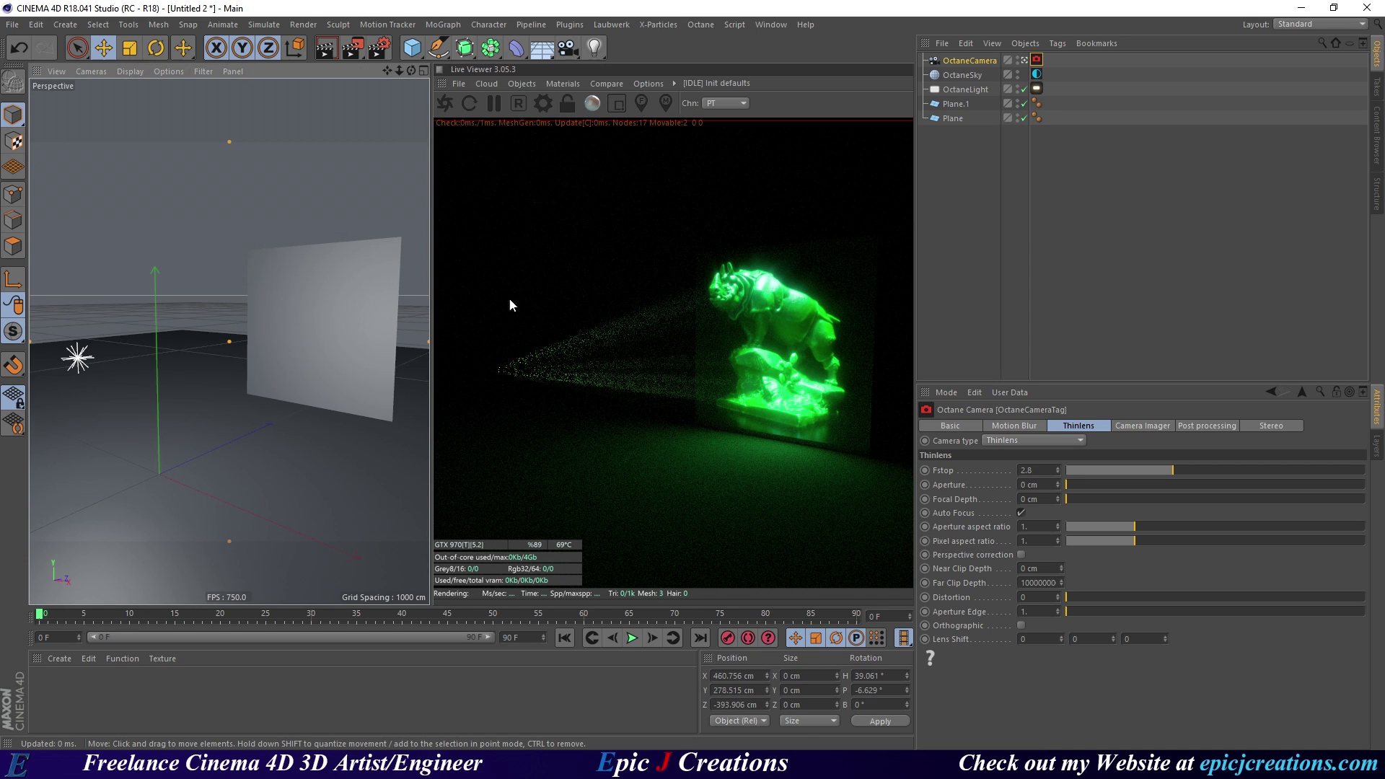
left_click(771, 26)
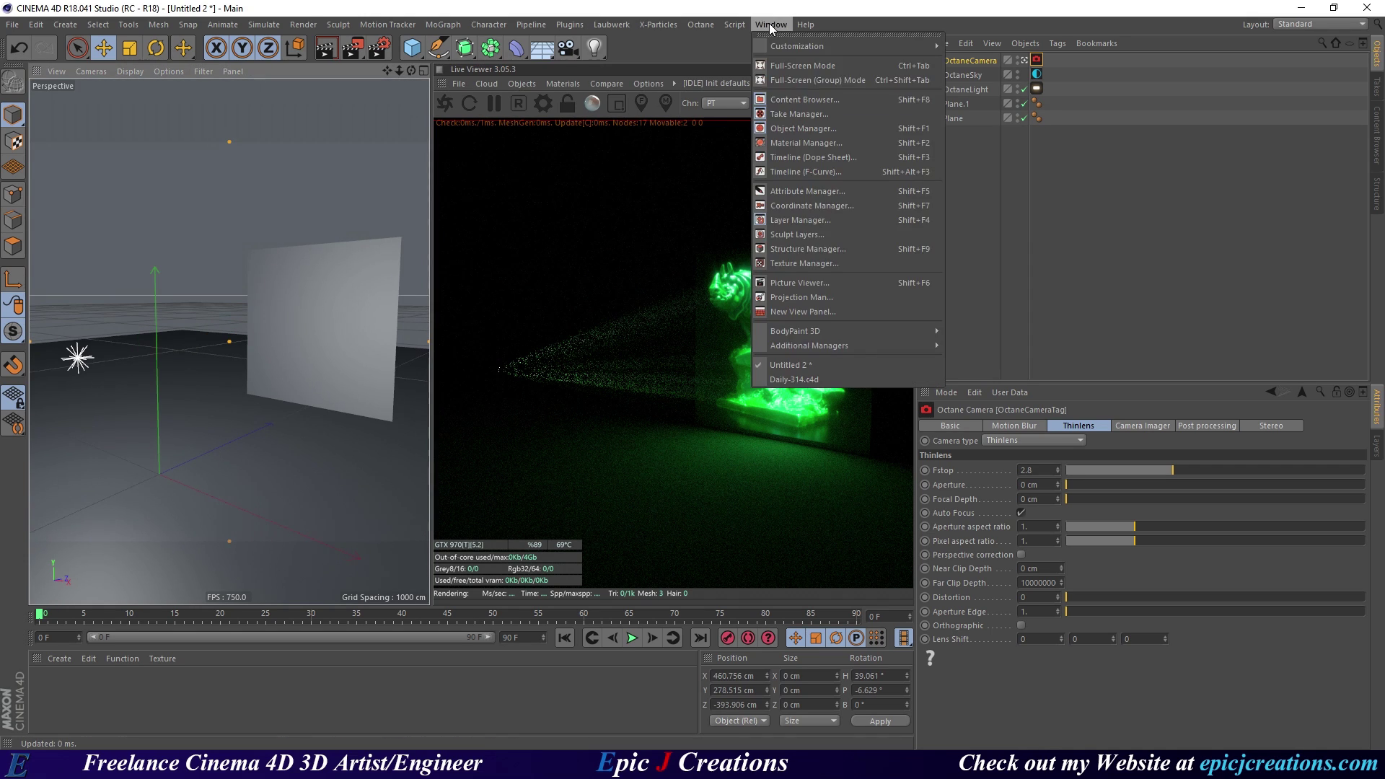
Switch to Daily-314.c4d, frame the draped cloth, and restart its Octane render.
left_click(813, 379)
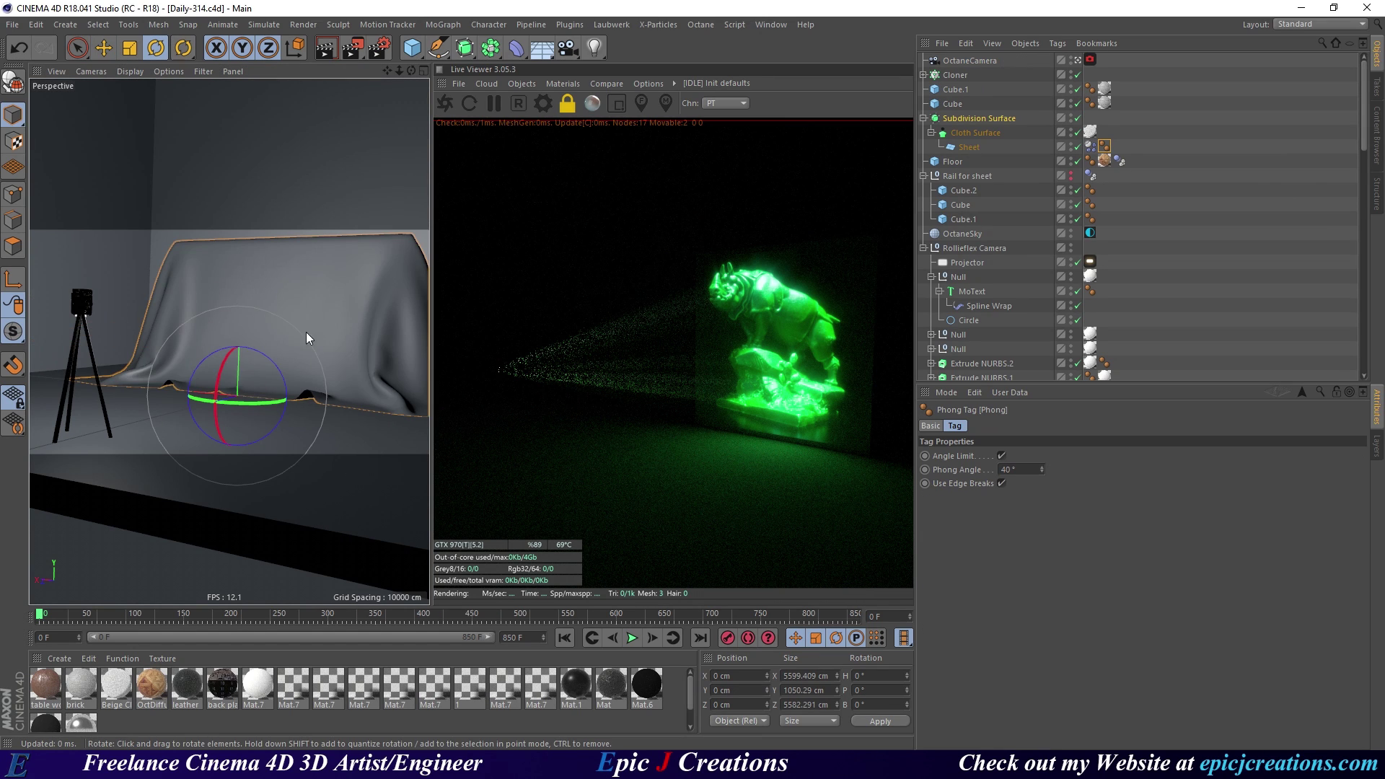
middle_click(349, 283)
middle_click(352, 207)
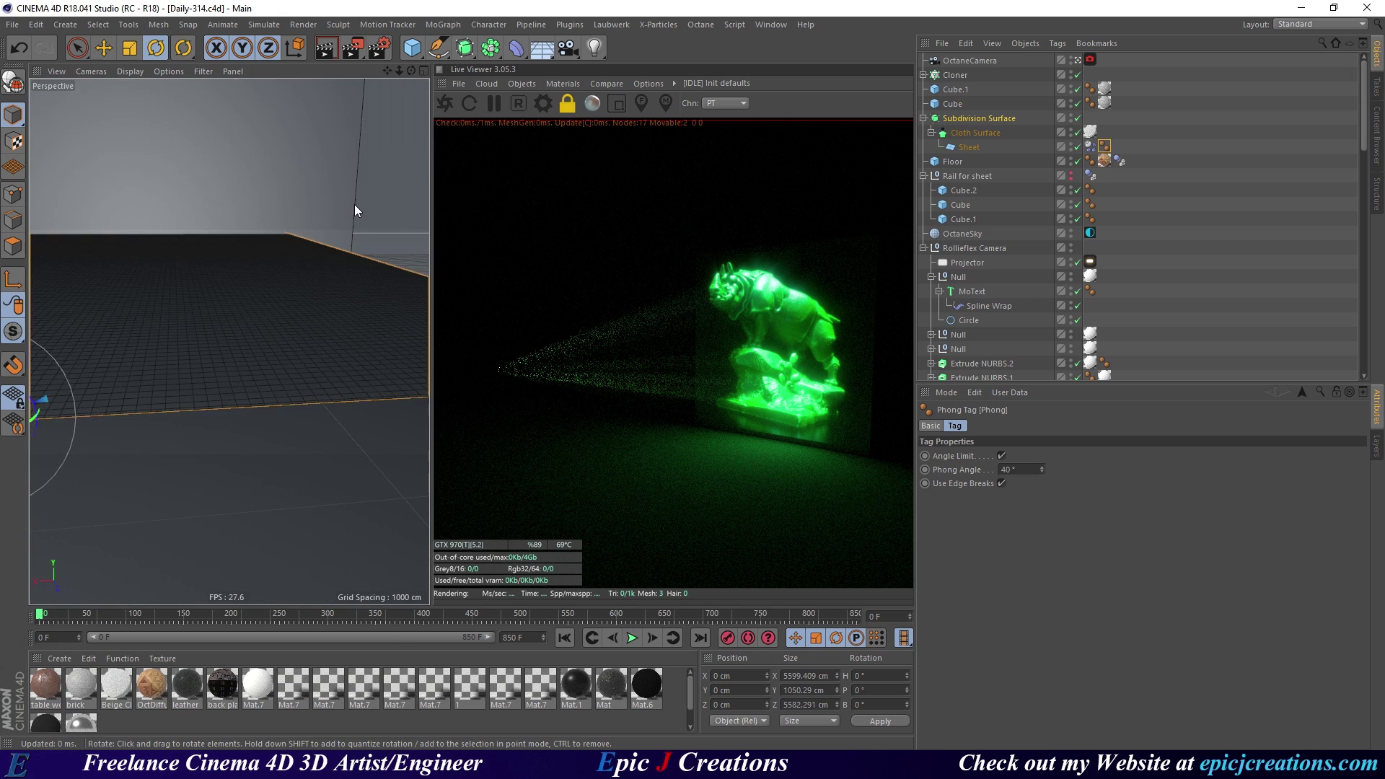
left_click_drag(352, 207, 352, 352, "alt")
scroll(245, 290, "down", 5)
scroll(124, 378, "down", 2)
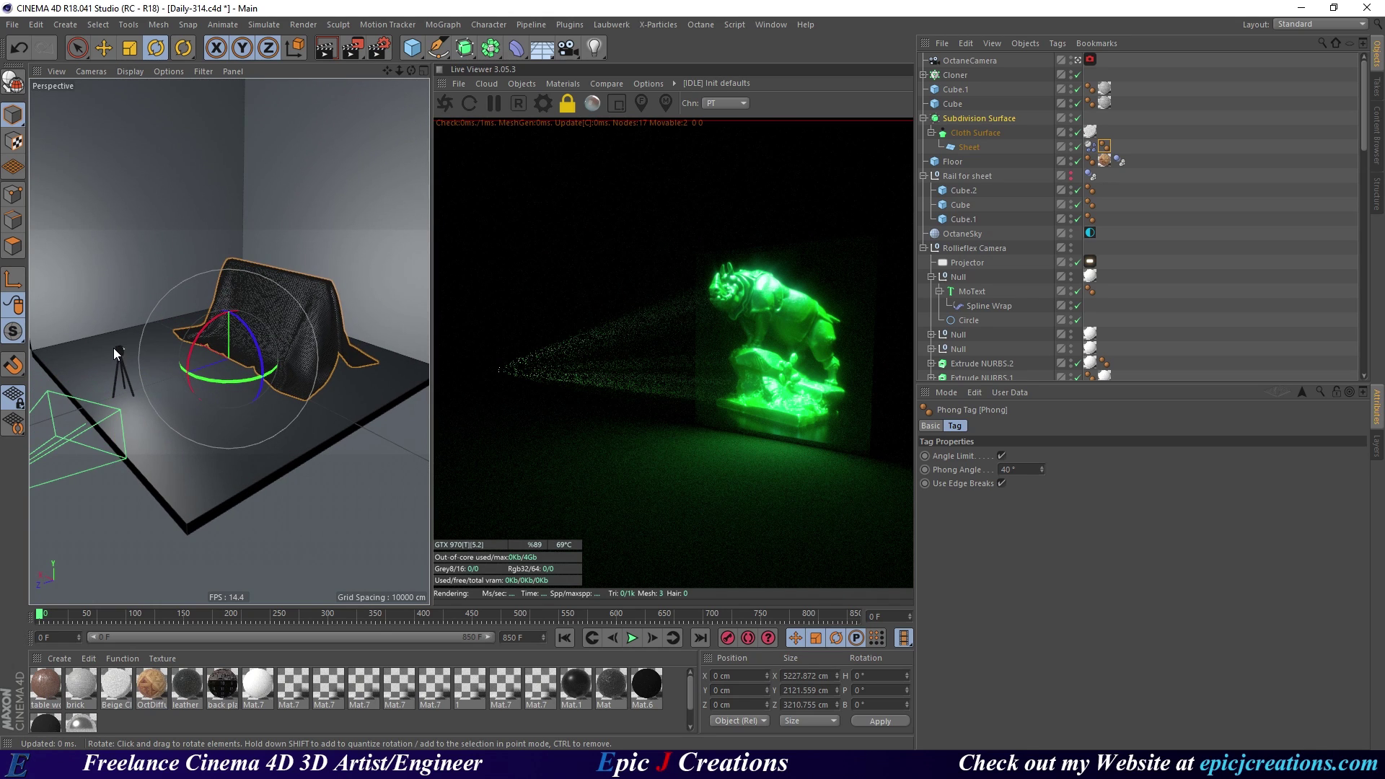
scroll(114, 348, "up", 5)
scroll(133, 358, "up", 2)
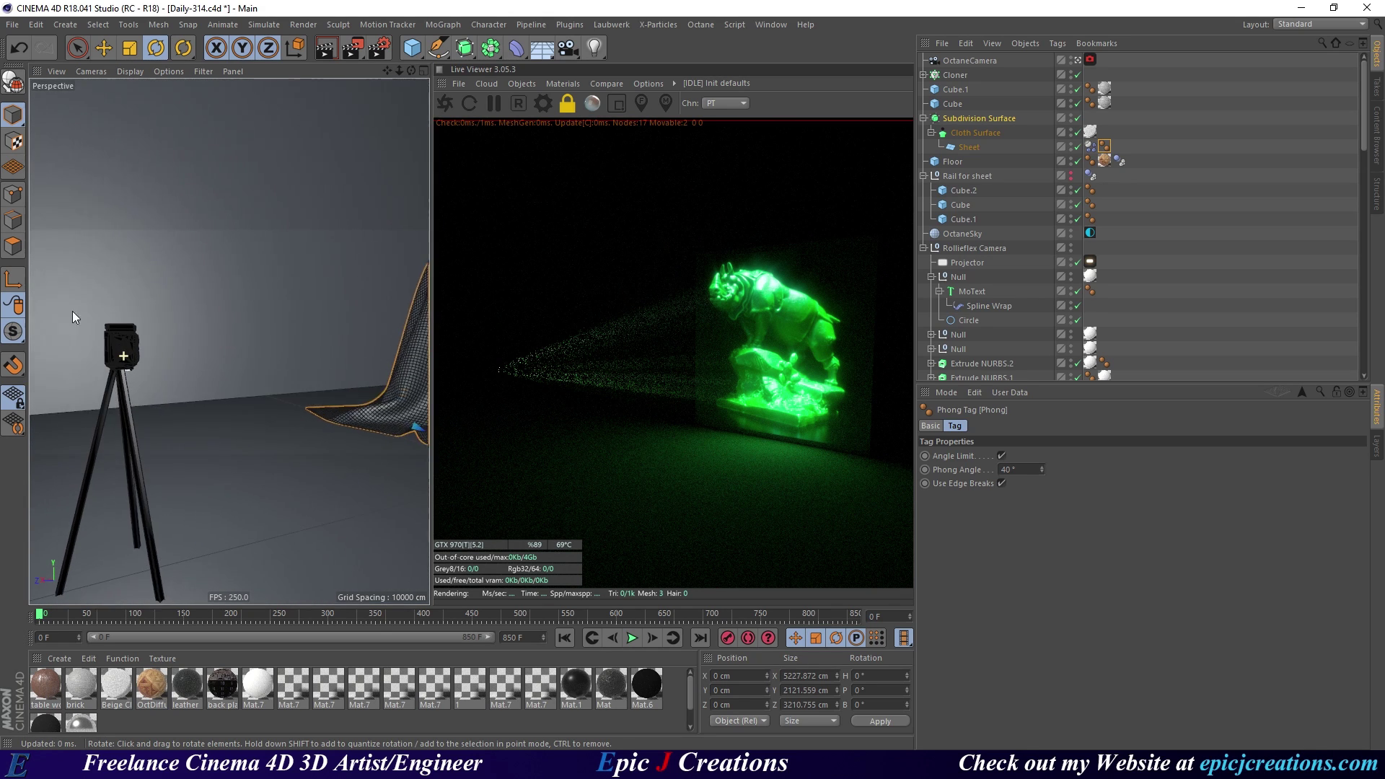
scroll(72, 310, "down", 2)
left_click_drag(235, 366, 238, 347, "alt")
scroll(234, 322, "up", 3)
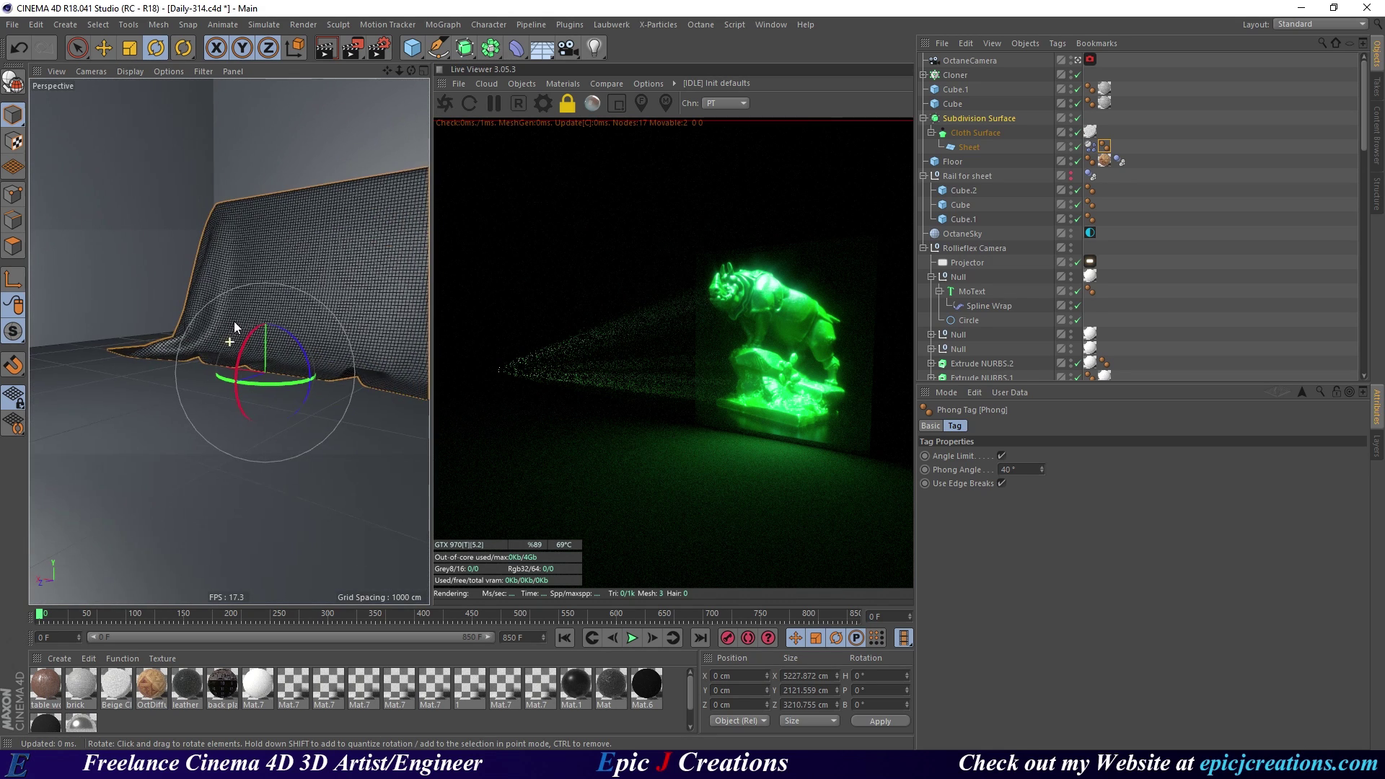
left_click(447, 103)
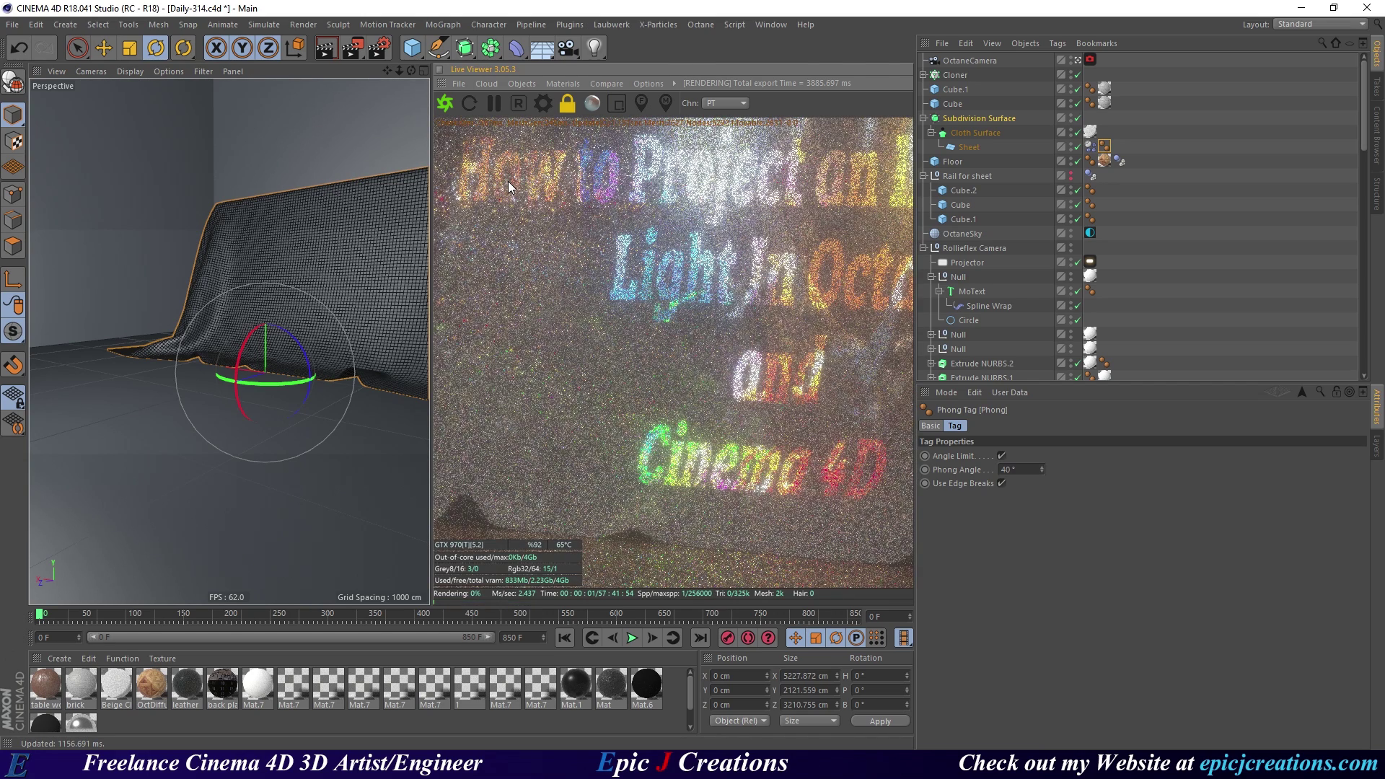
Unlock the Live Viewer resolution to render the full shot, then view the finished Daily-313.jpg.
left_click(575, 105)
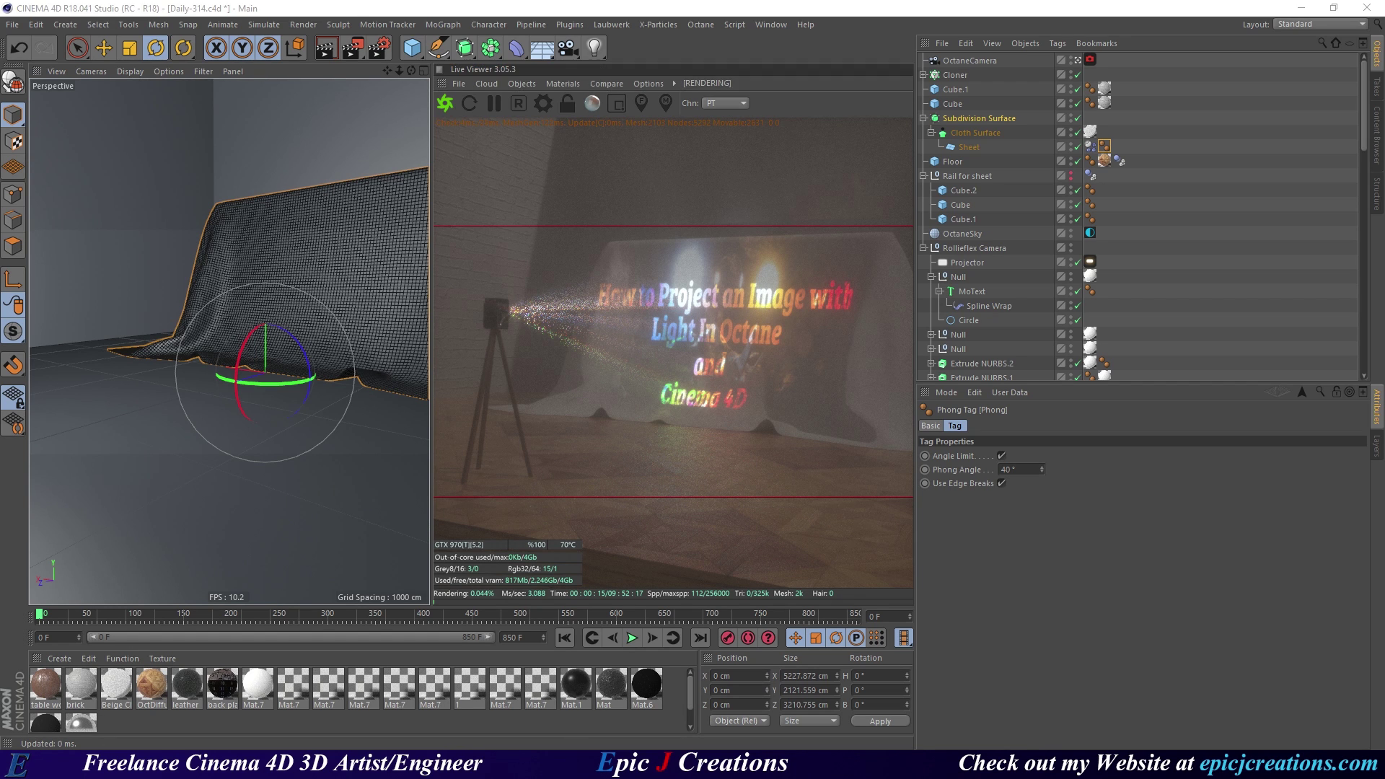
key("alt+Tab")
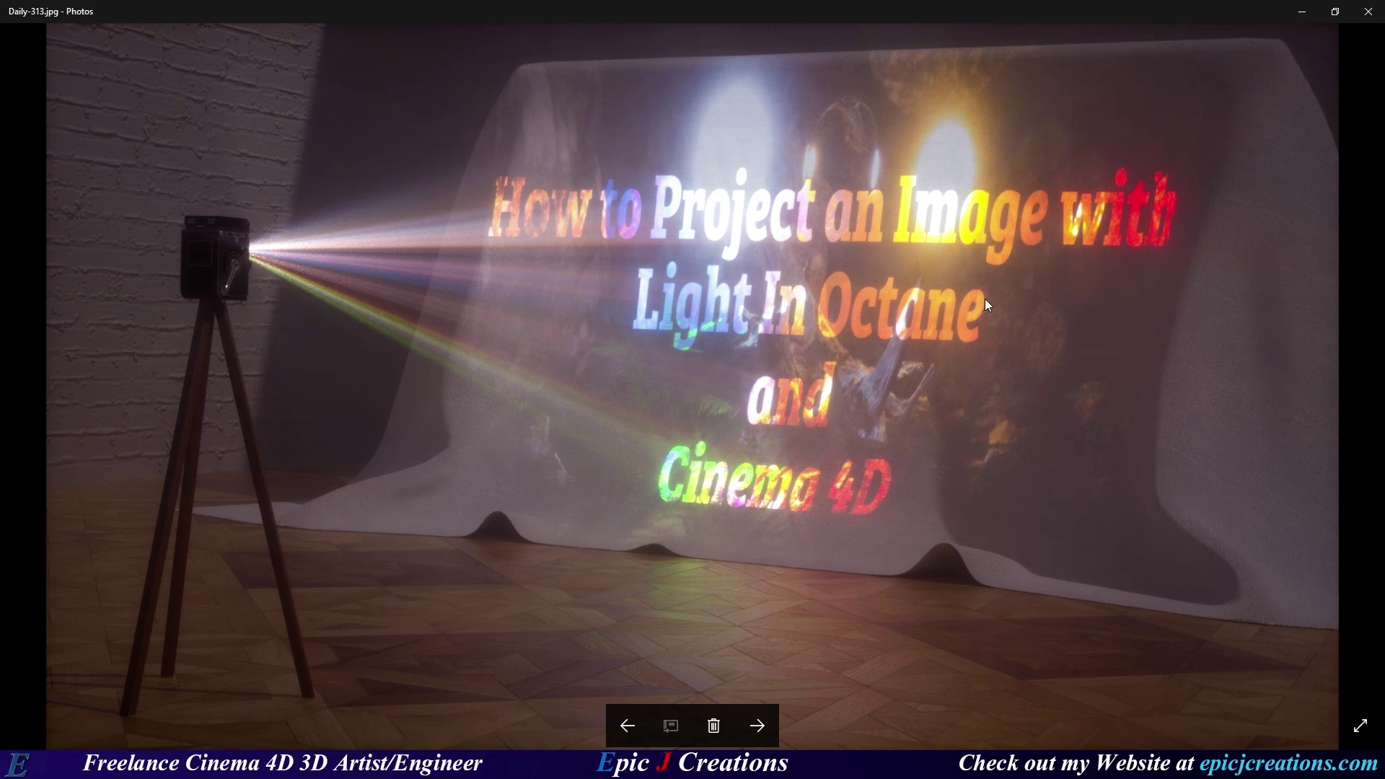
Close the Daily-313.jpg Photos window to return to the rendering Daily-314 scene.
left_click(1370, 10)
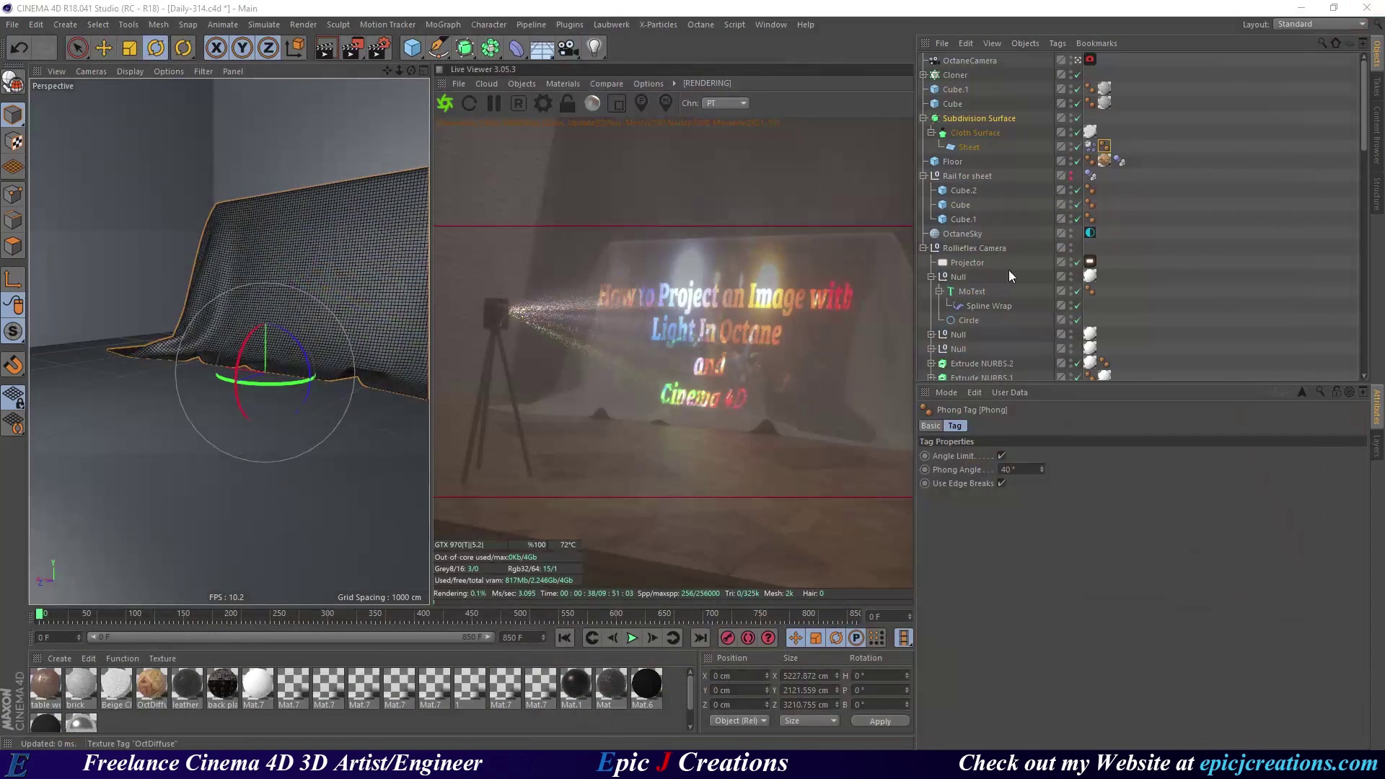